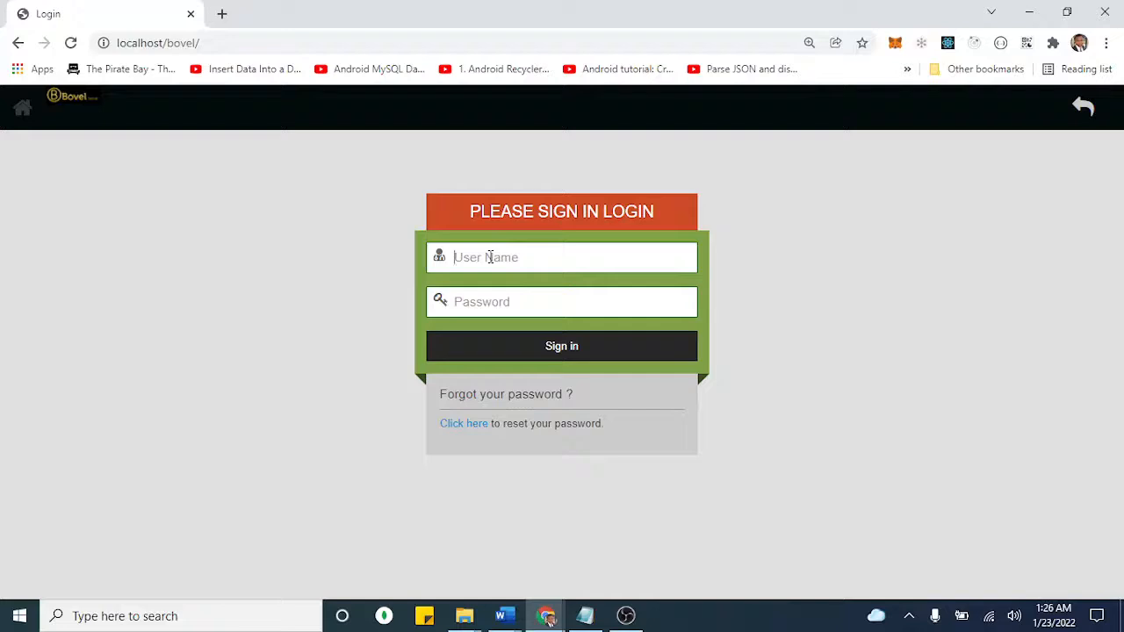
- Sign in as admin with the account password and dismiss the reorder warning on the dashboard
click(490, 256)
text(a)
text(a)
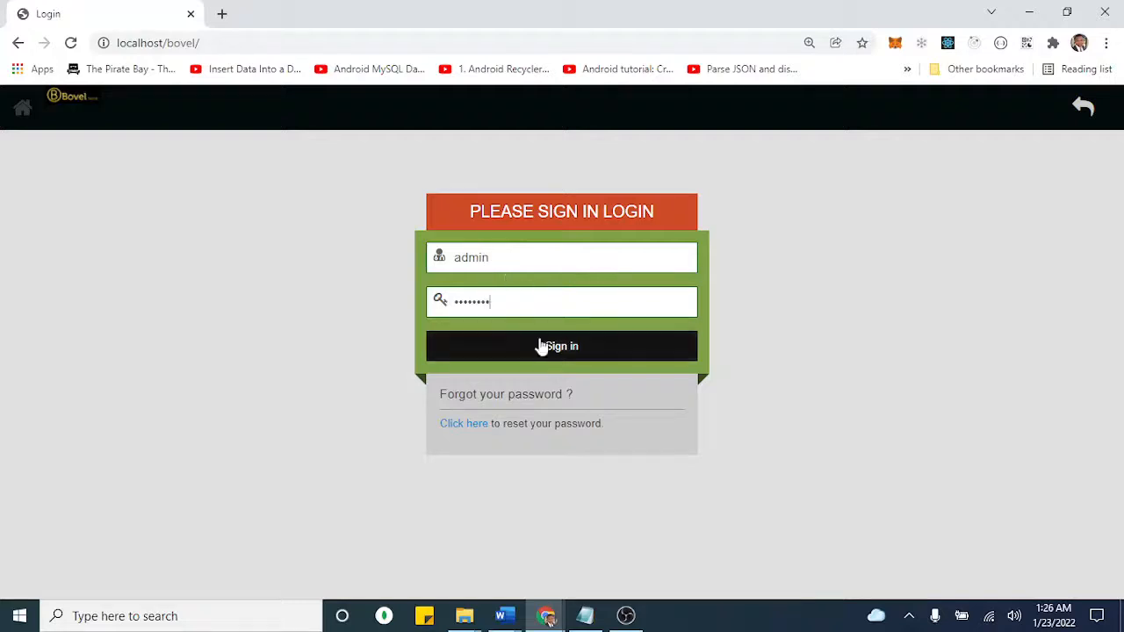
click(568, 350)
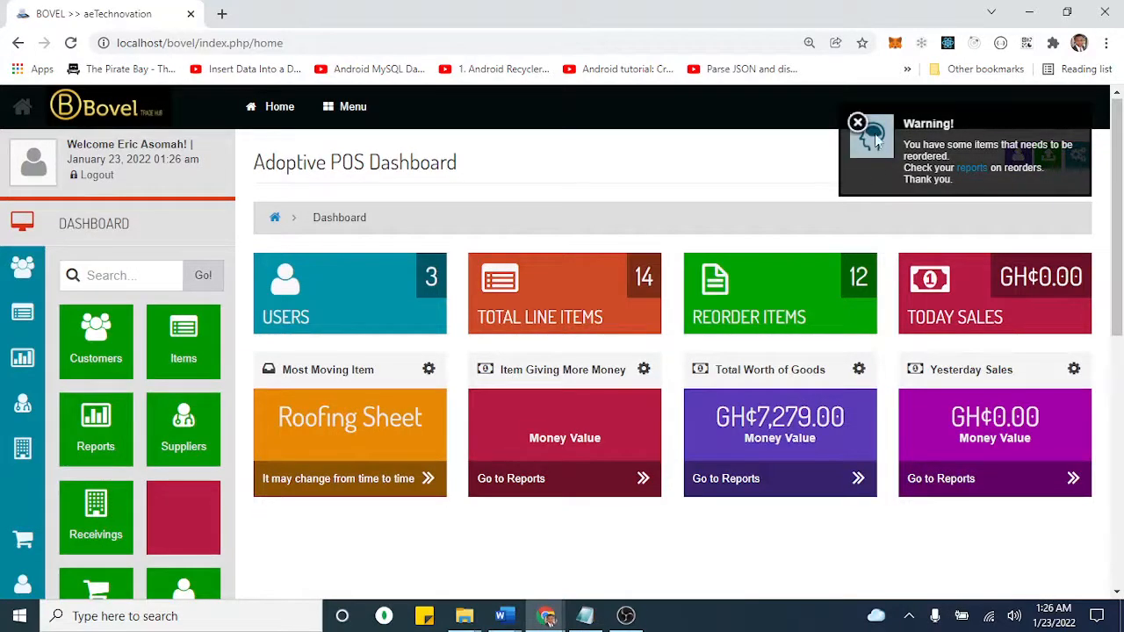
click(857, 122)
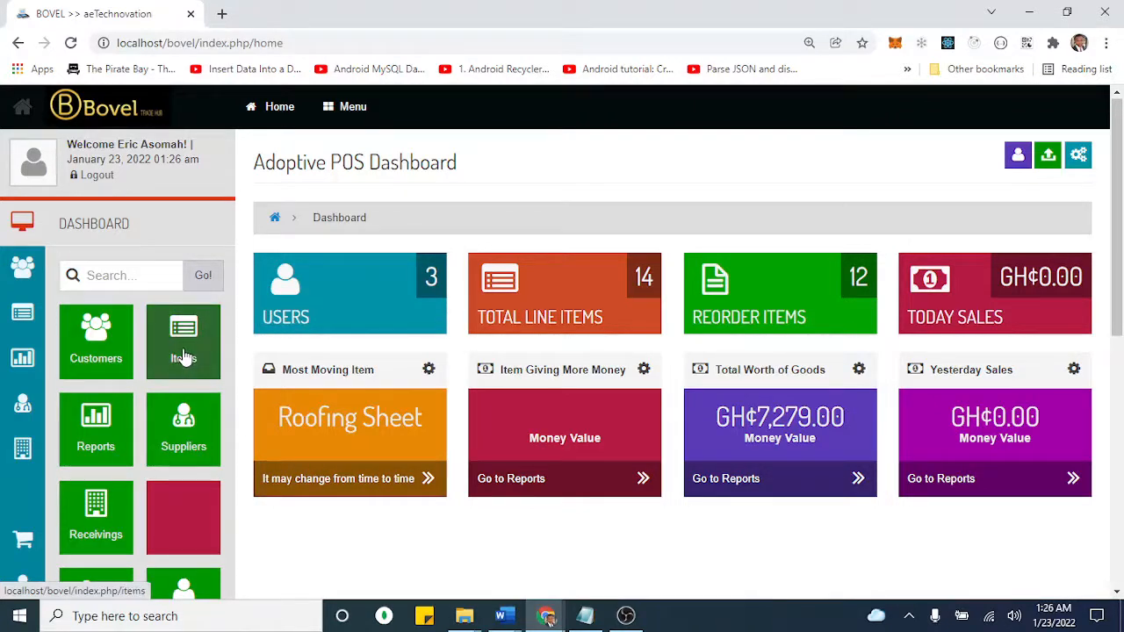
- Open a new employee form from the users list and examine its permissions, login fields and shop choices
click(308, 302)
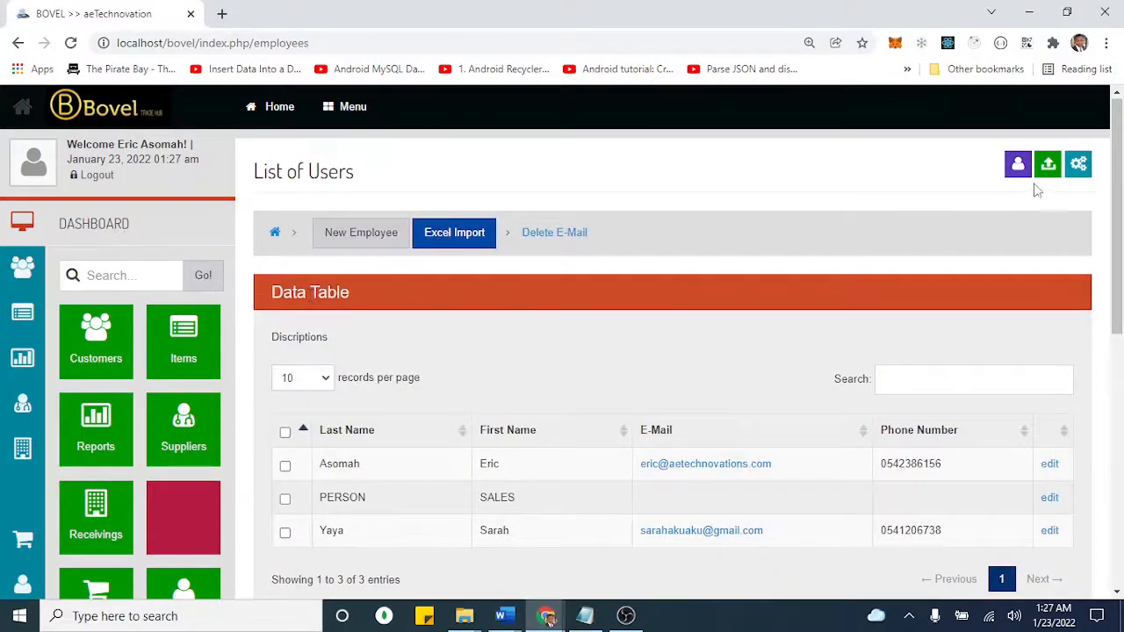
mouse_move(1120, 143)
mouse_down()
mouse_move(1121, 233)
mouse_move(1121, 165)
mouse_up()
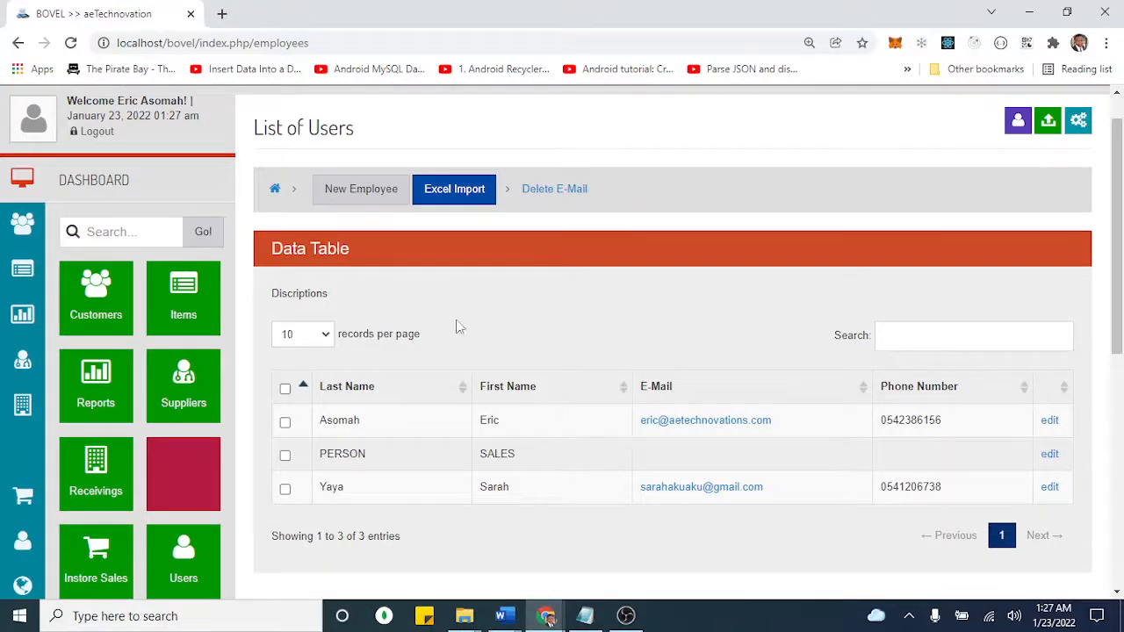
click(355, 201)
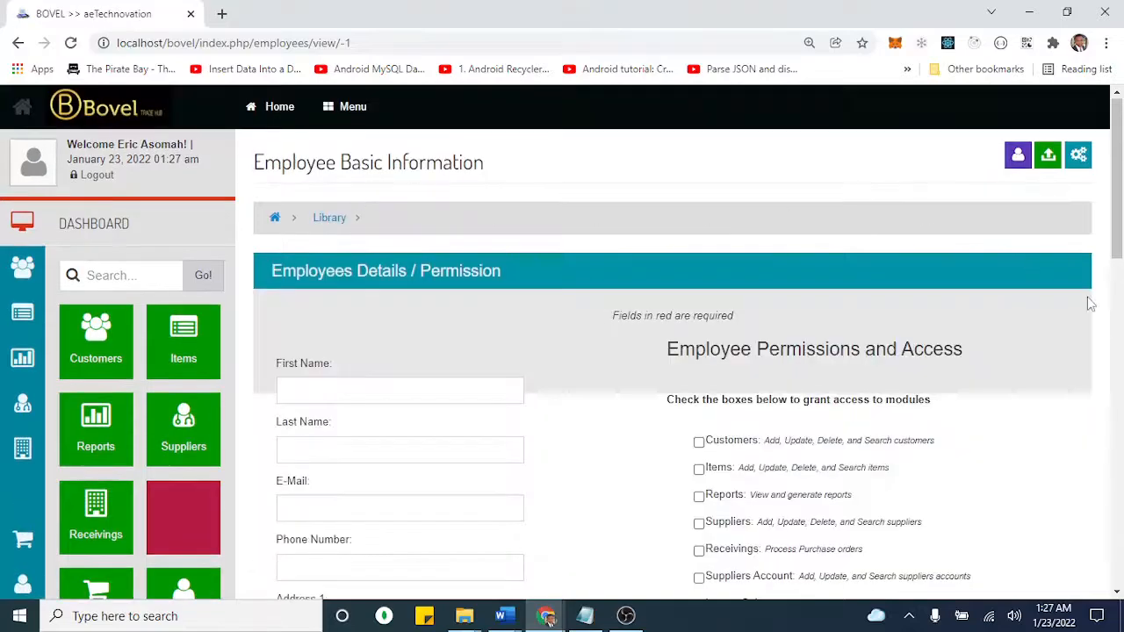
drag(1121, 249, 1121, 284)
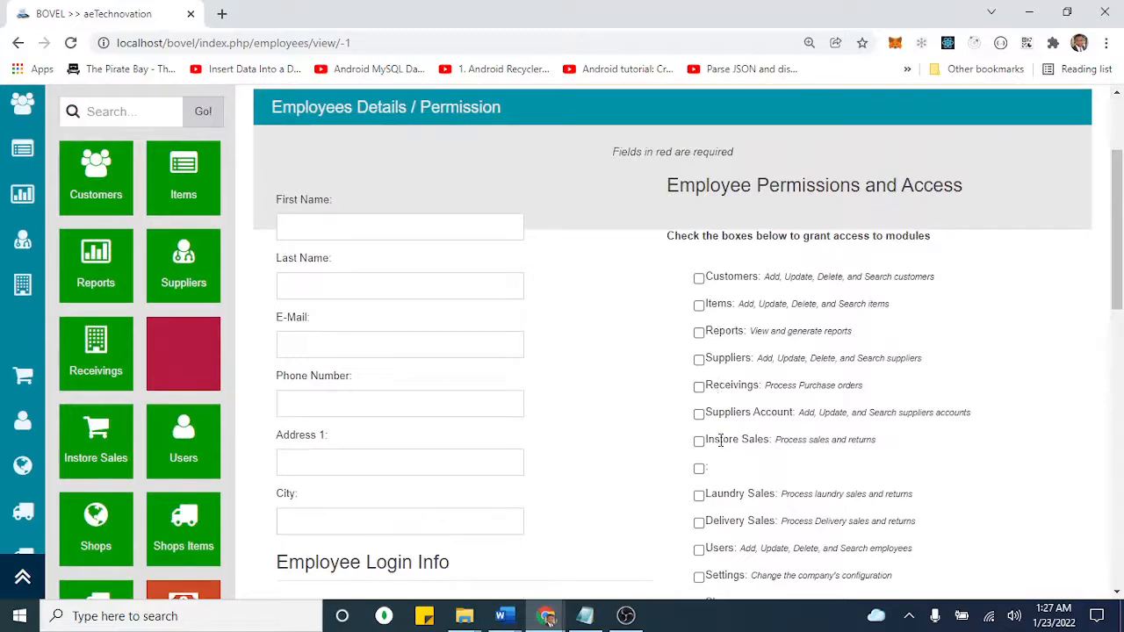
drag(1114, 181, 1110, 327)
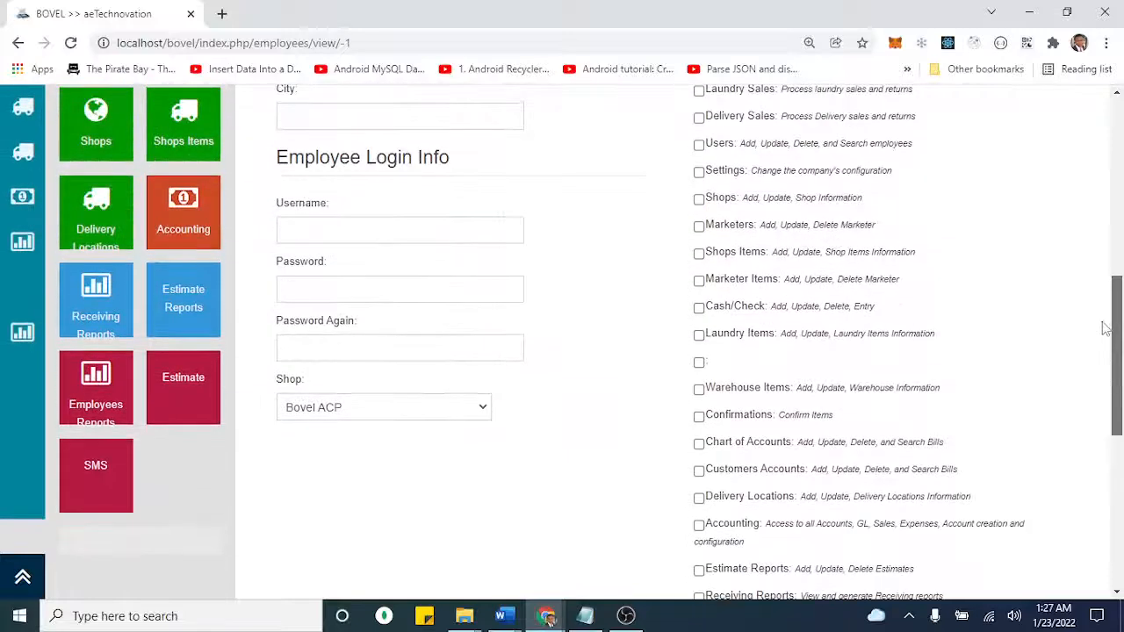
click(482, 412)
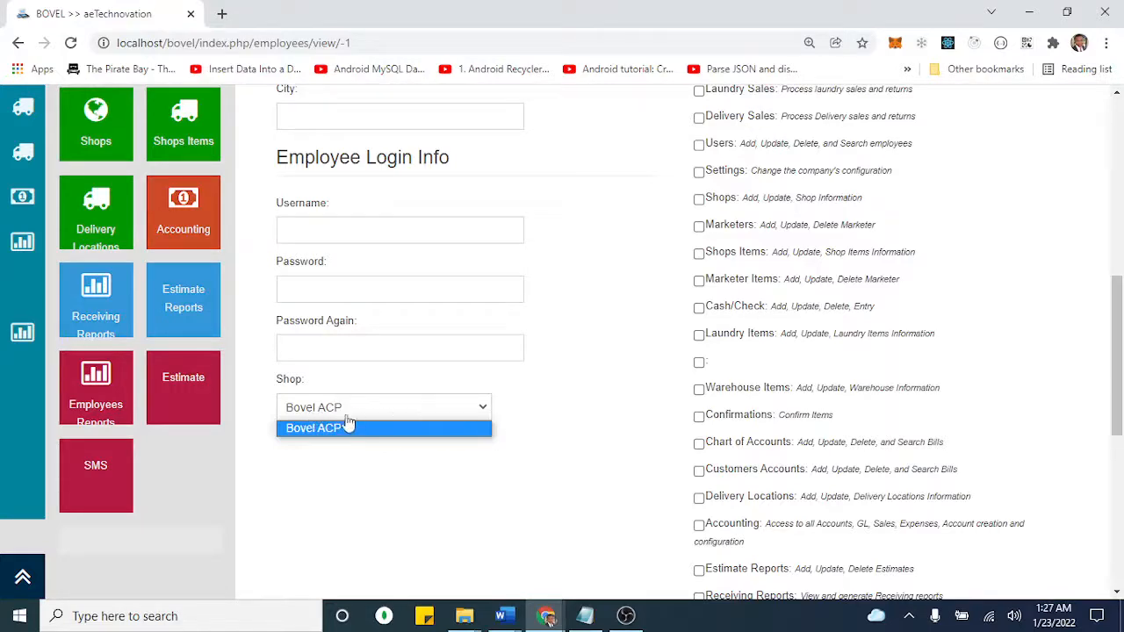
click(581, 394)
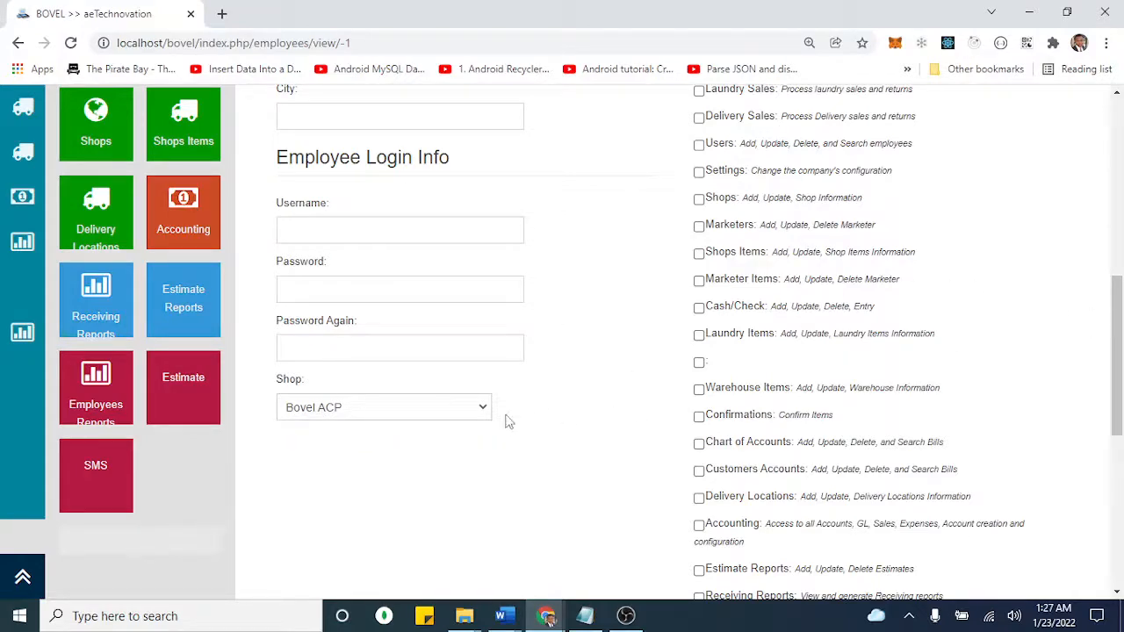
- Start a new shop record and name it Bovel East Legon
click(96, 138)
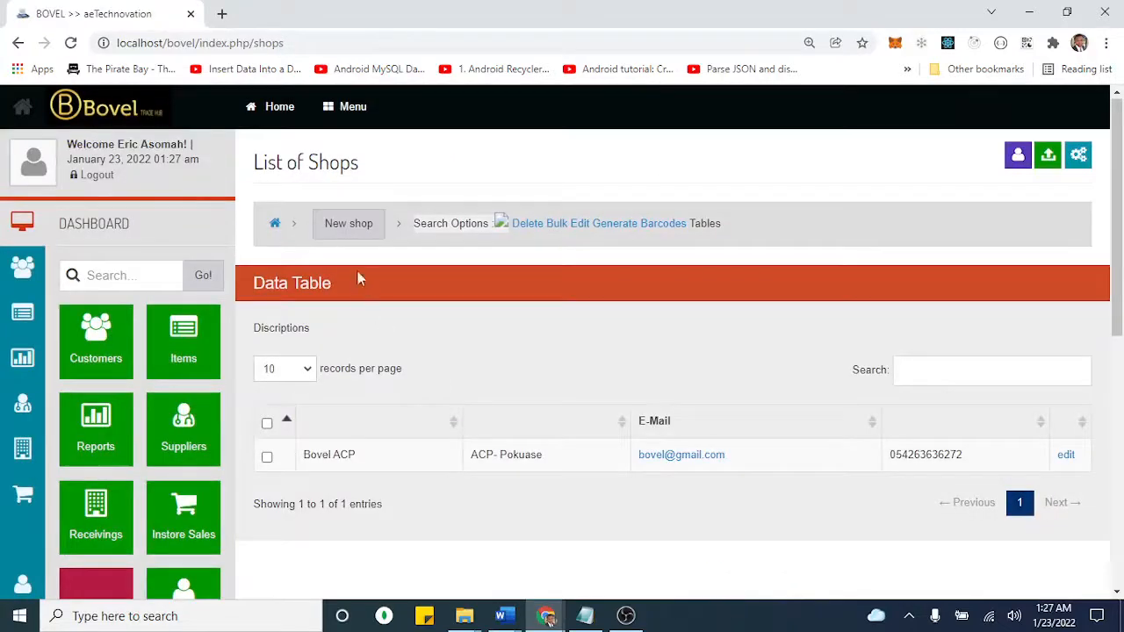
click(338, 223)
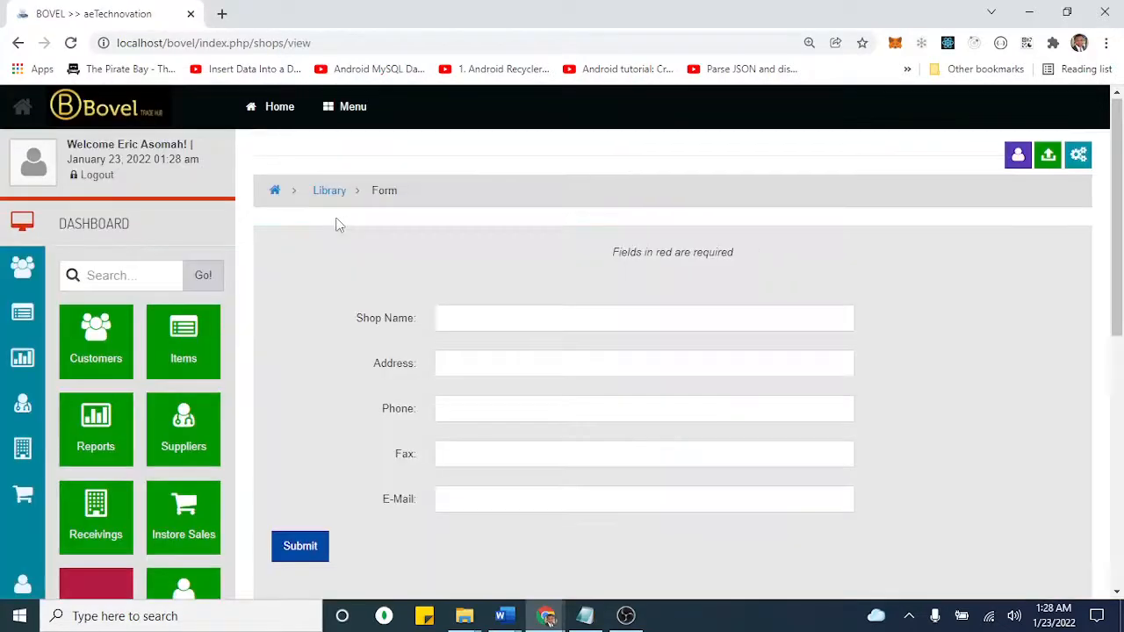
click(469, 320)
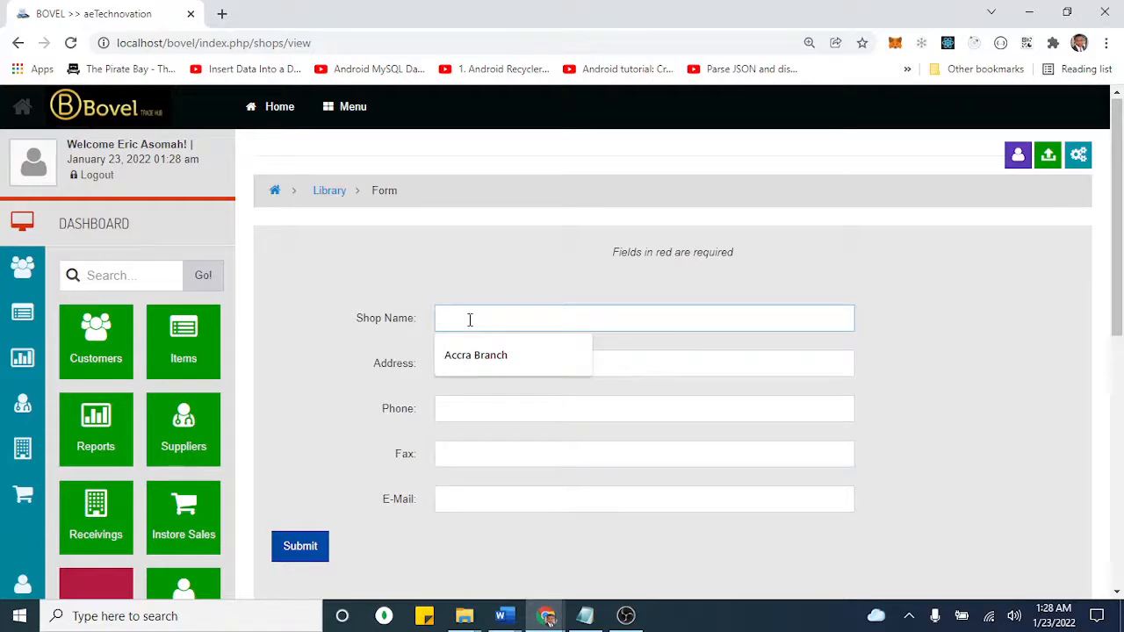
text(Bovel East Legon)
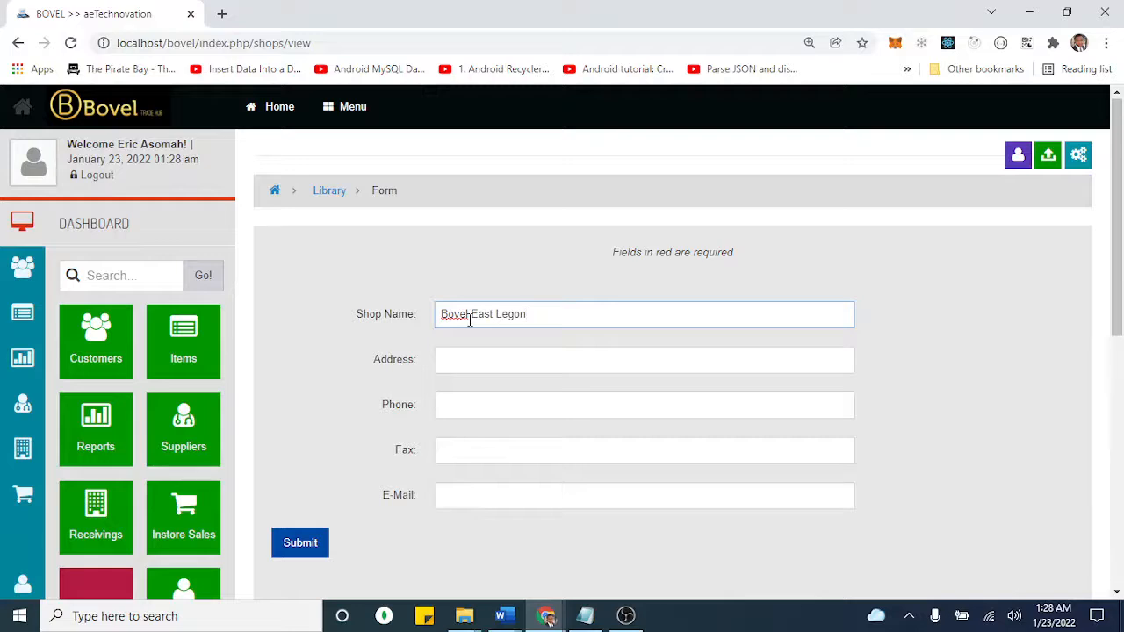
- Fill in the shop's address, phone number and e-mail from a saved address suggestion and submit the record
click(498, 362)
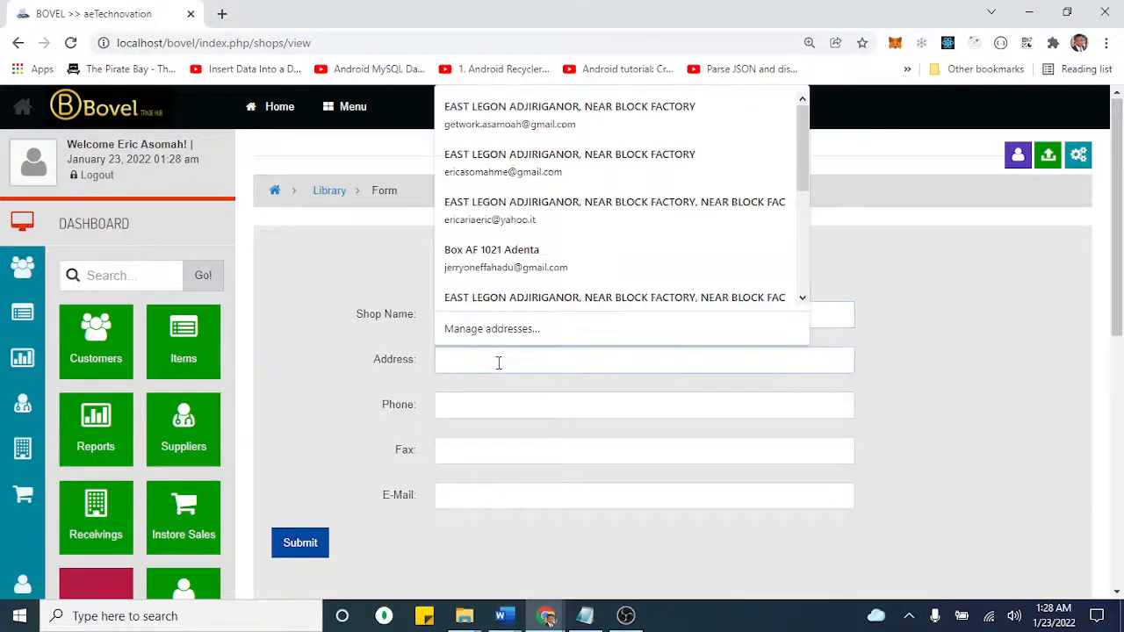
text(EAST LEGON ADJIRIGANOR)
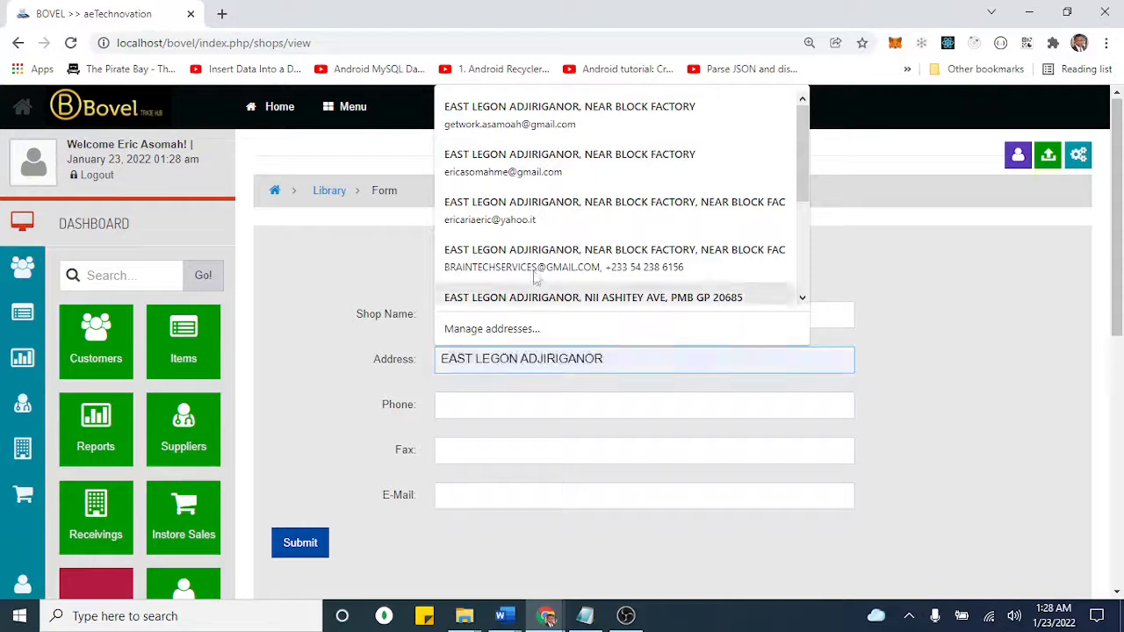
click(612, 123)
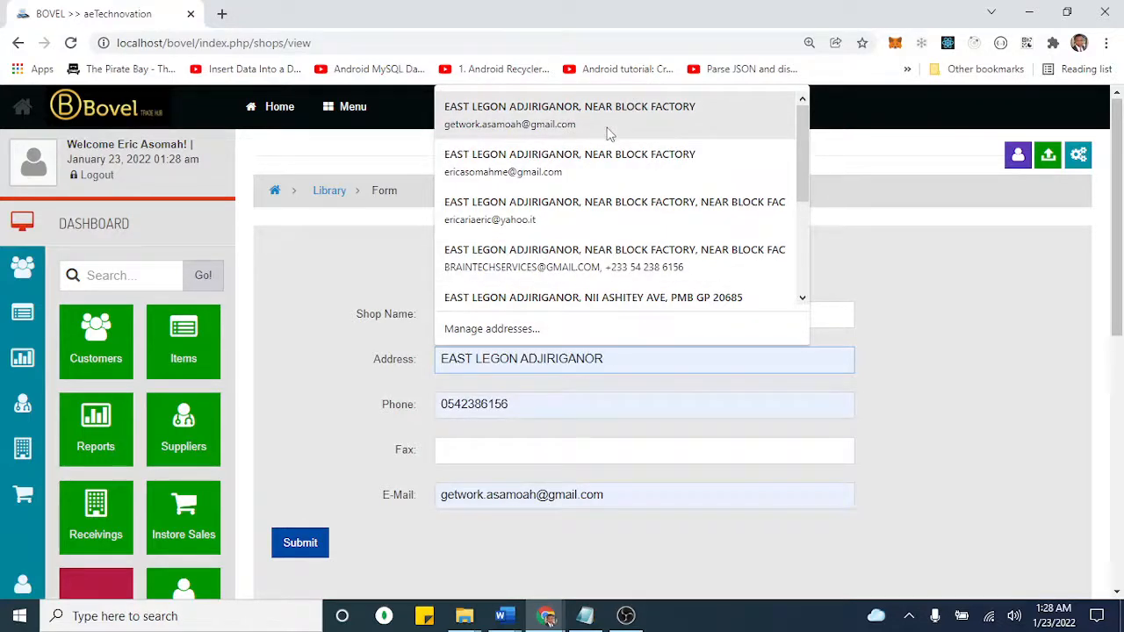
click(610, 132)
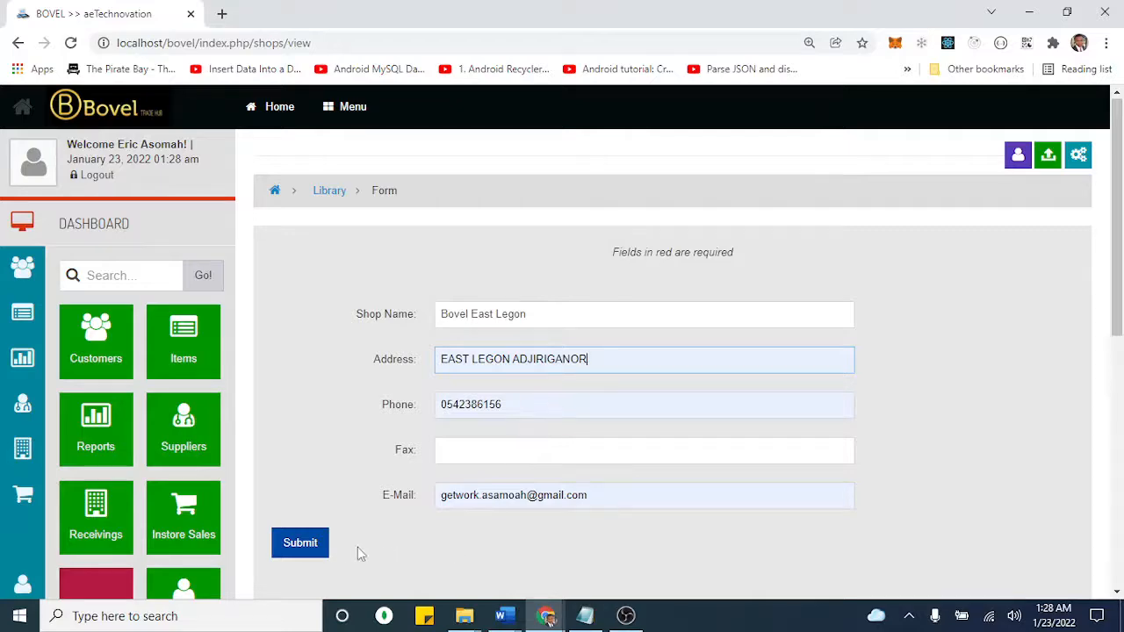
click(299, 544)
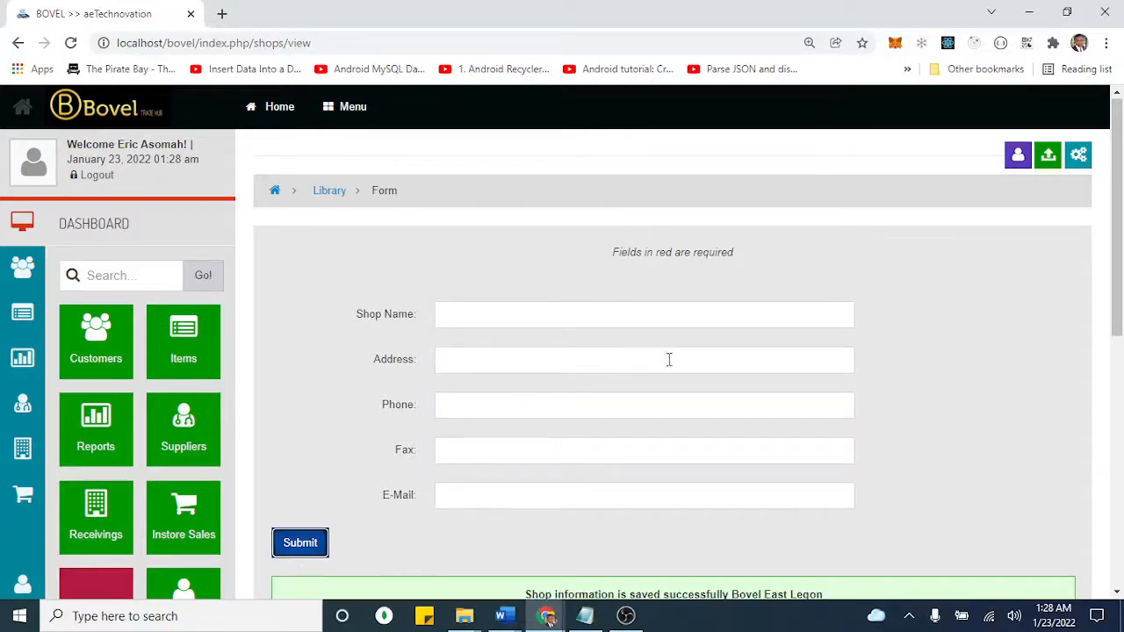
- Open a blank new employee form from the users list and set its shop to Bovel East Legon
drag(1120, 172, 1120, 218)
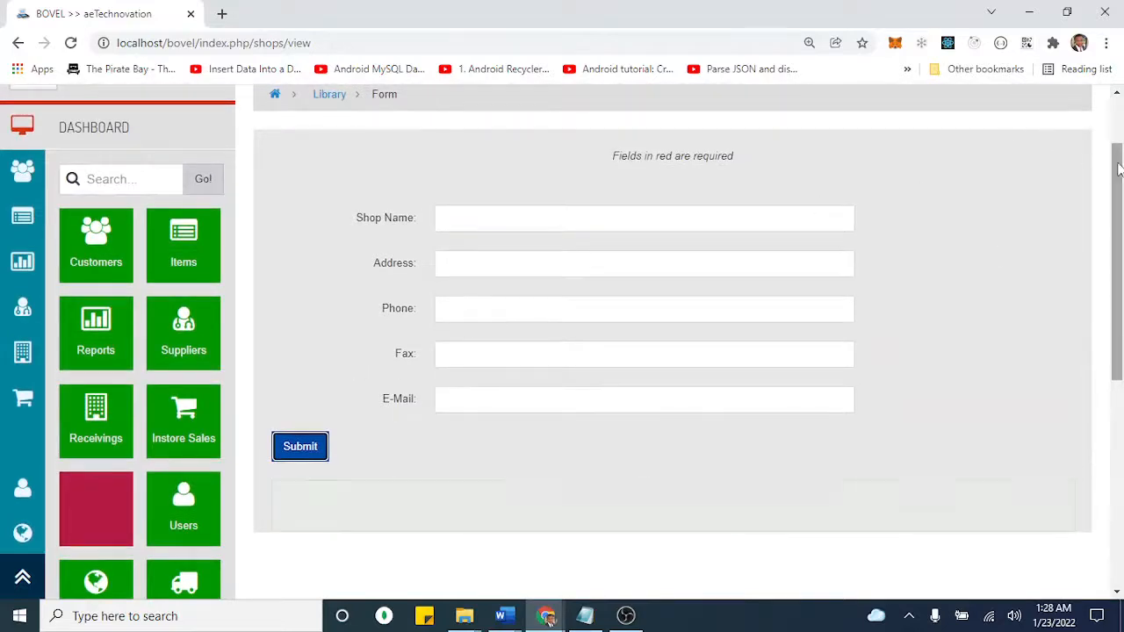
drag(1121, 154, 1121, 250)
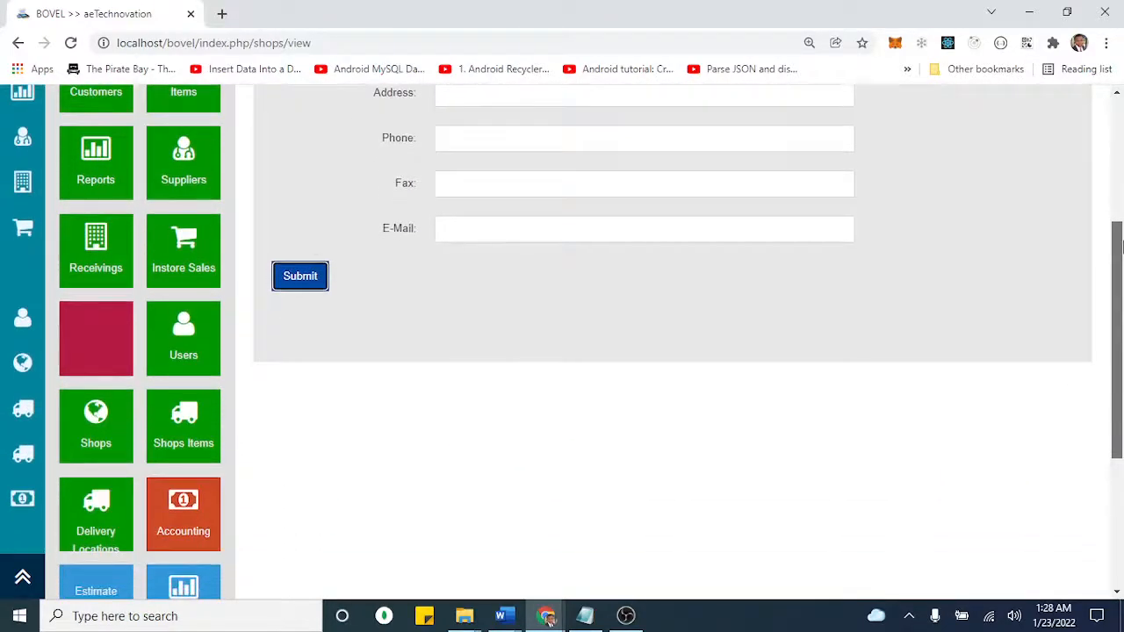
click(204, 350)
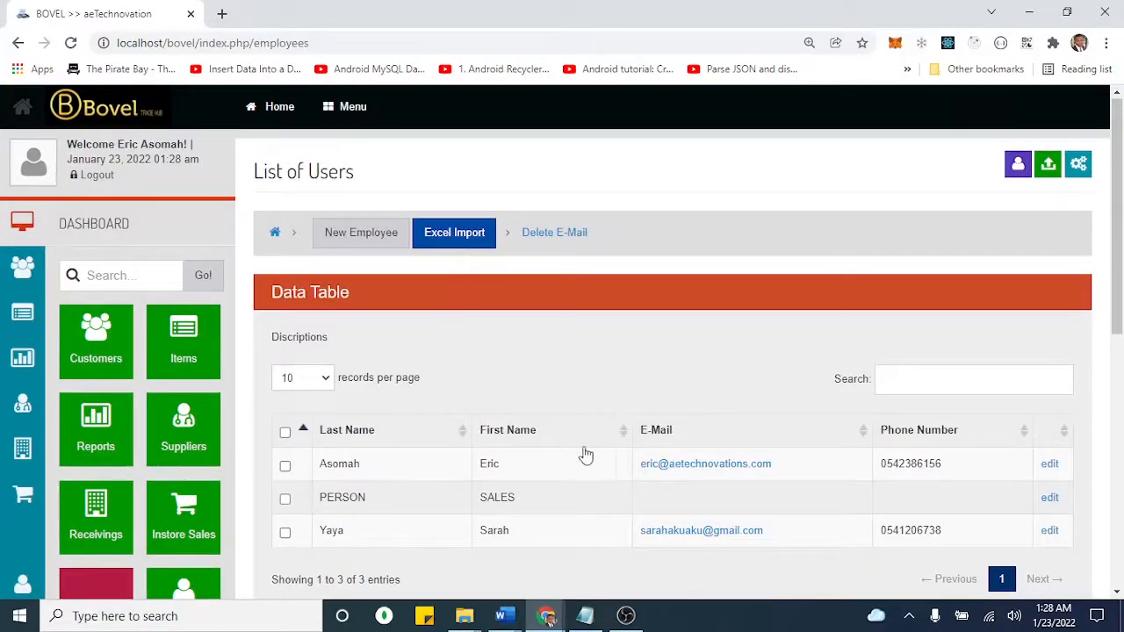
click(358, 239)
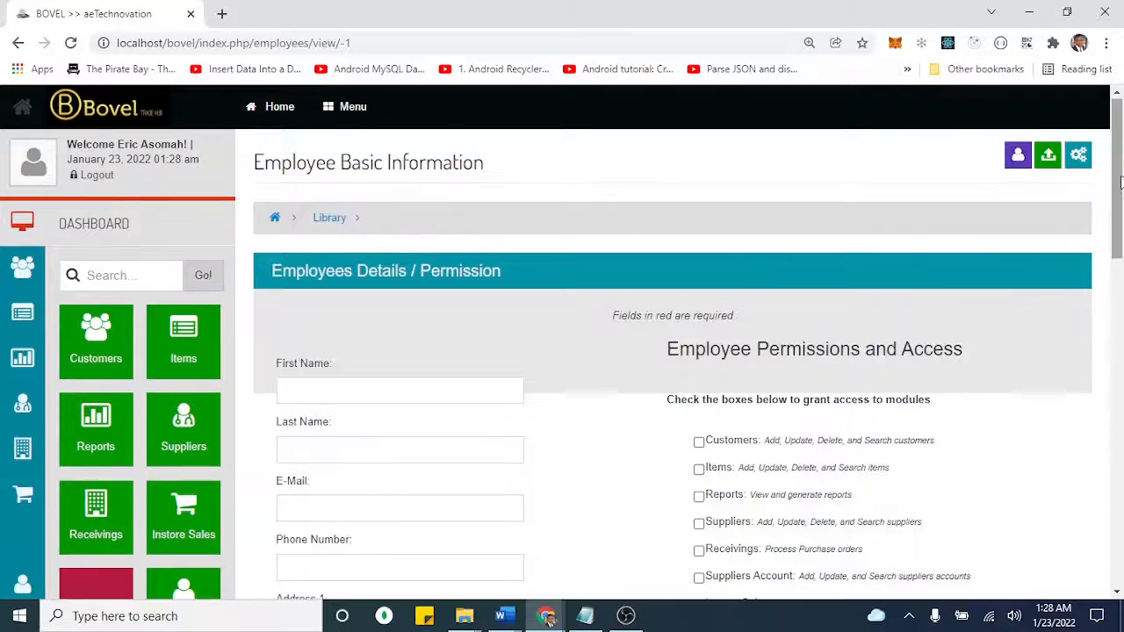
drag(1121, 184, 1121, 383)
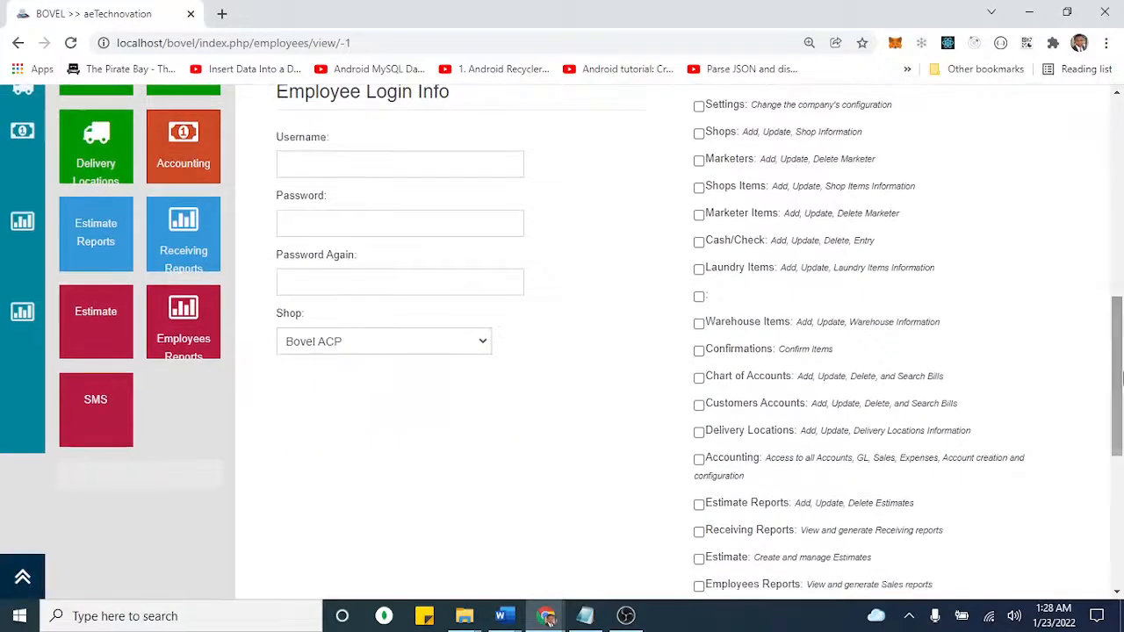
click(478, 341)
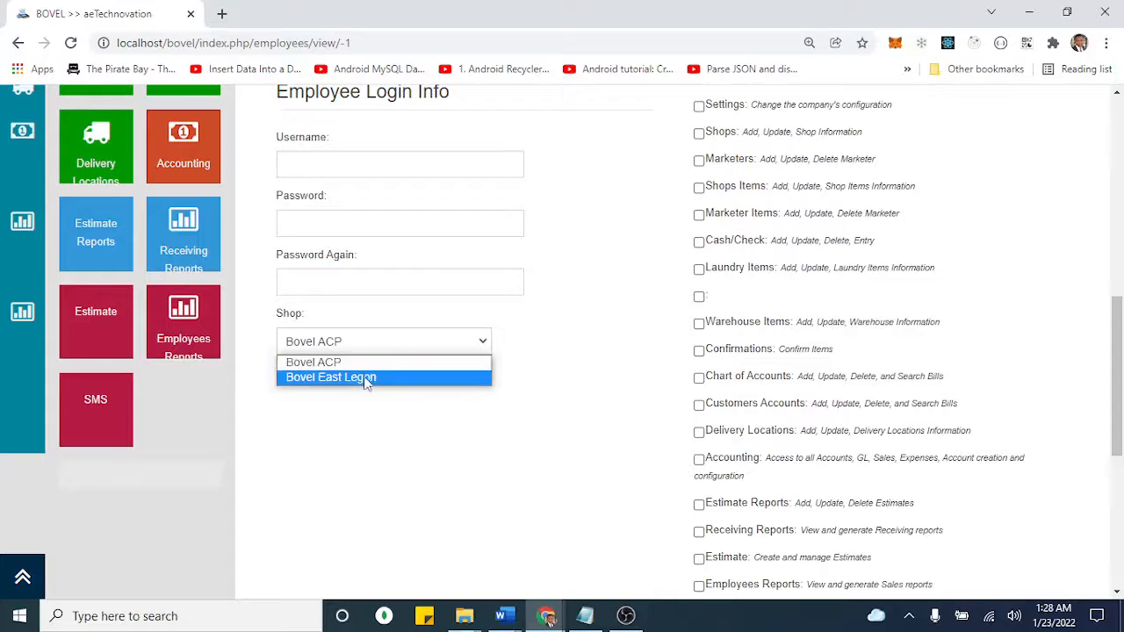
click(370, 379)
click(442, 342)
click(556, 325)
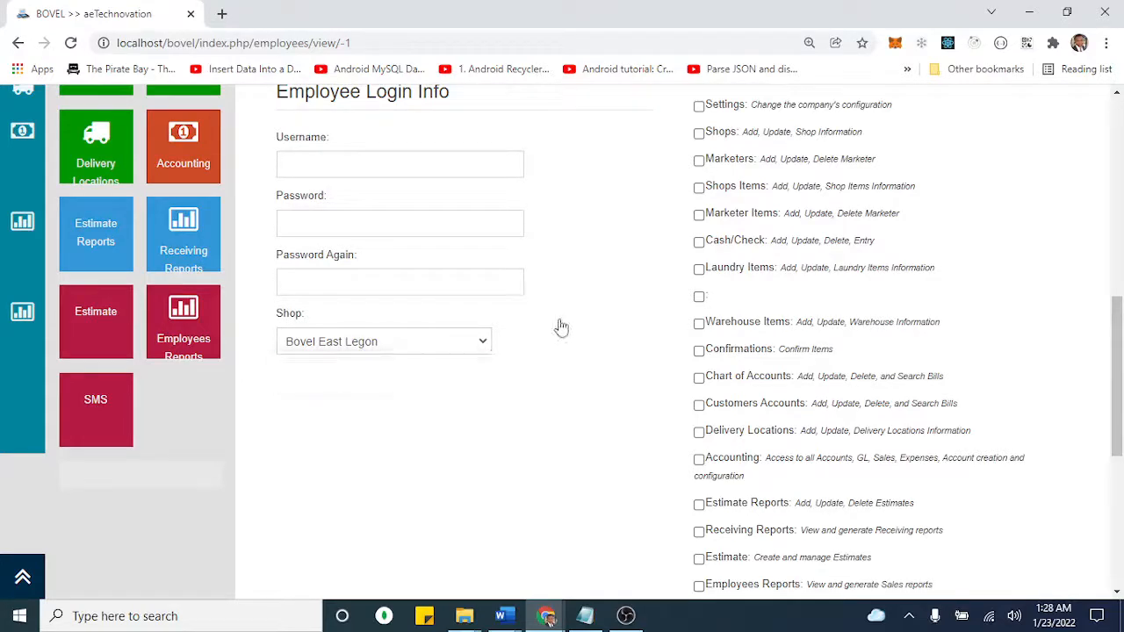
- Open the items list, view its Excel import page, and return to the list
drag(1117, 360, 1119, 173)
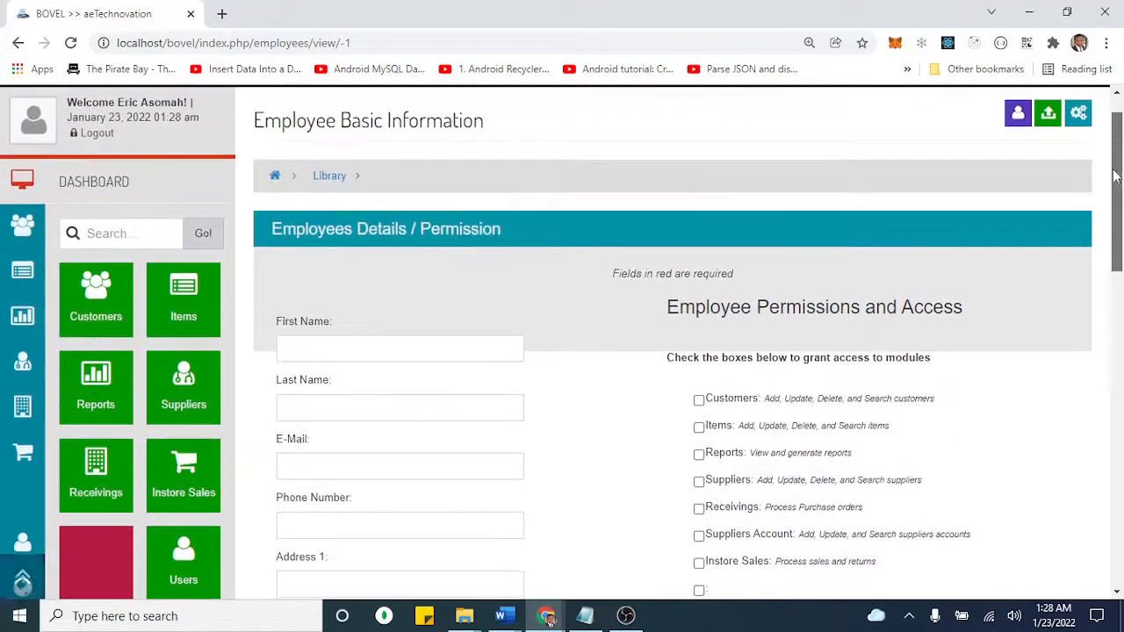
click(187, 295)
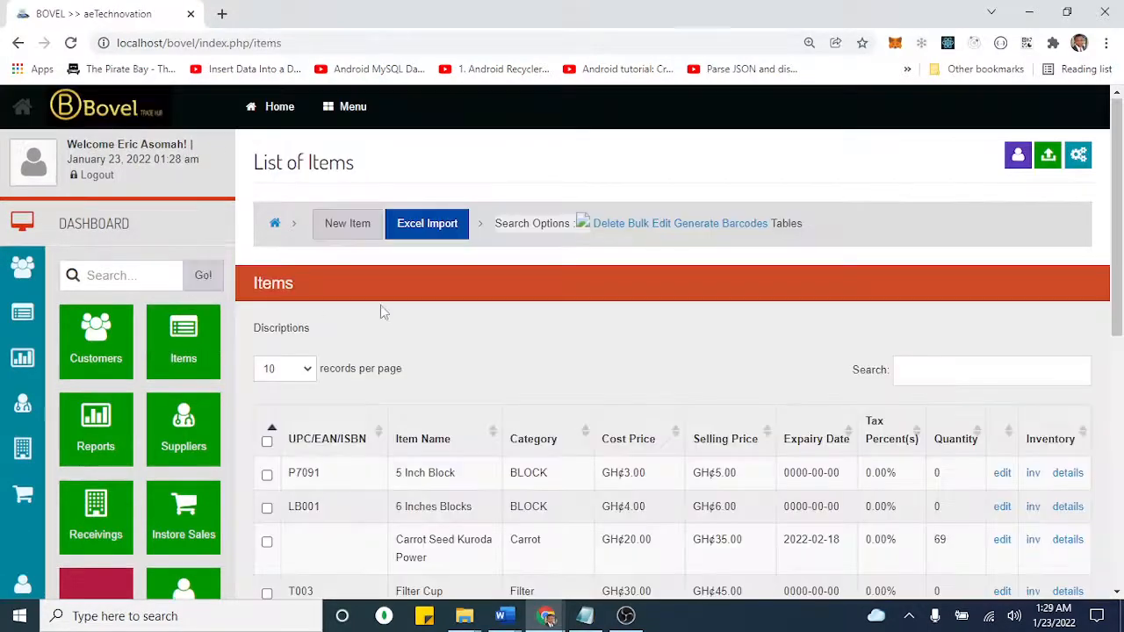
click(419, 227)
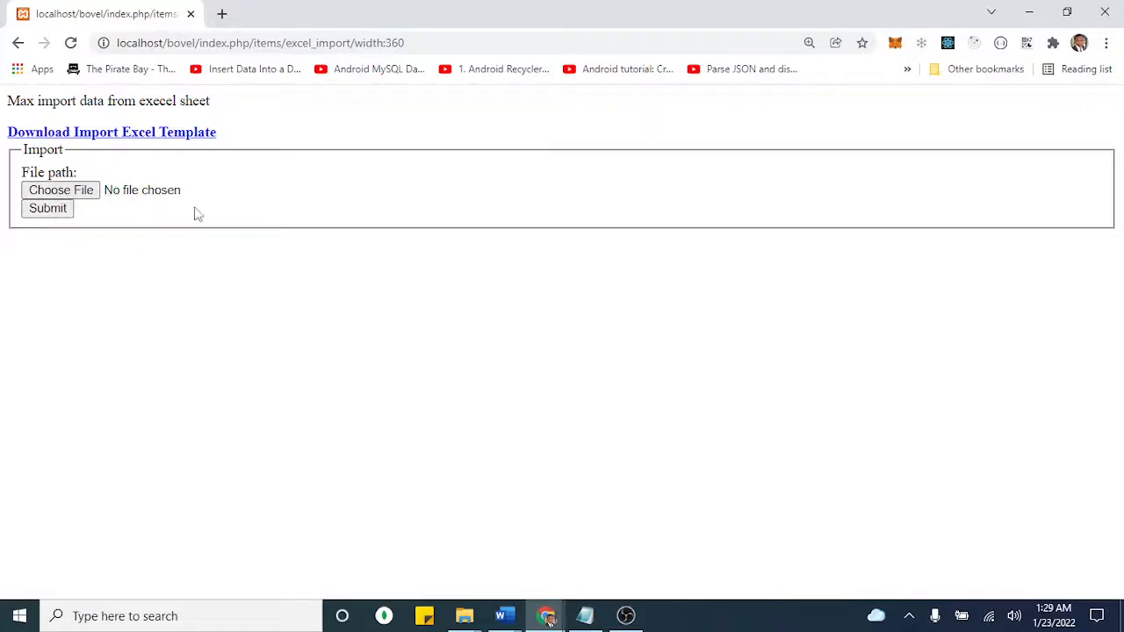
click(18, 42)
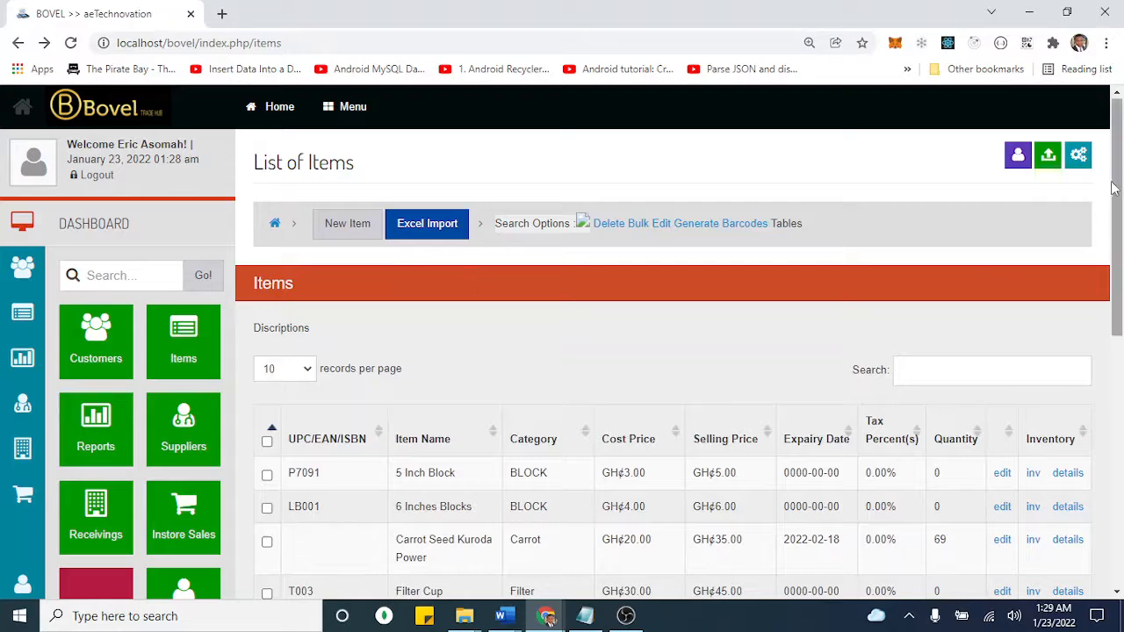
- Start a new item record with the UPC/EAN/ISBN code Milk001 and the item name MOM MILK
mouse_move(1115, 208)
mouse_down()
mouse_move(1115, 284)
mouse_move(1115, 211)
mouse_up()
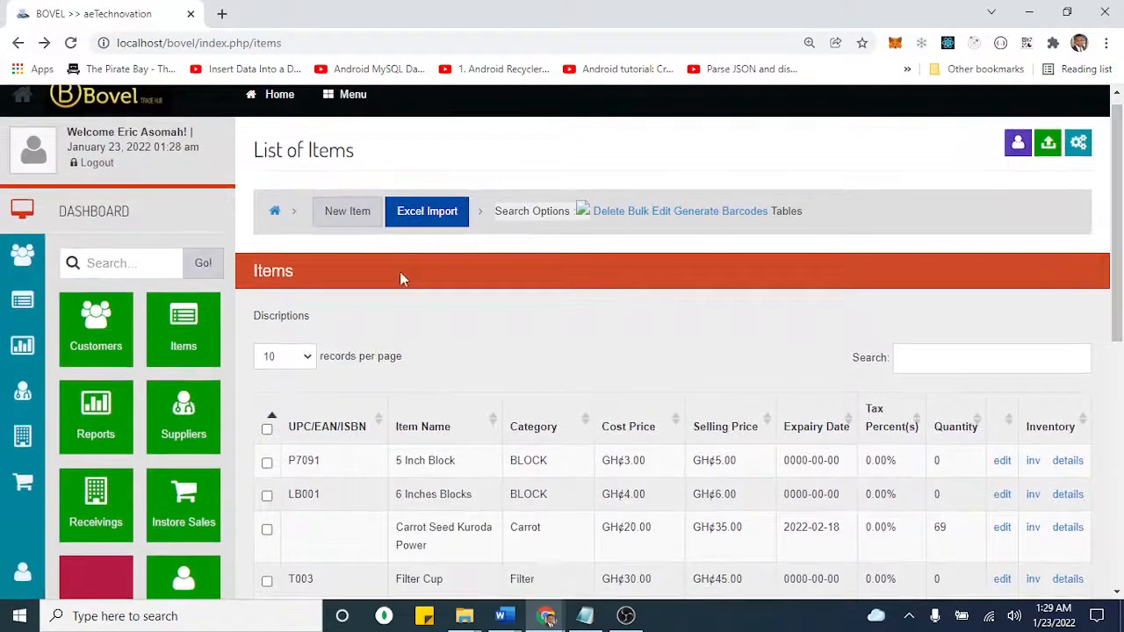
click(340, 214)
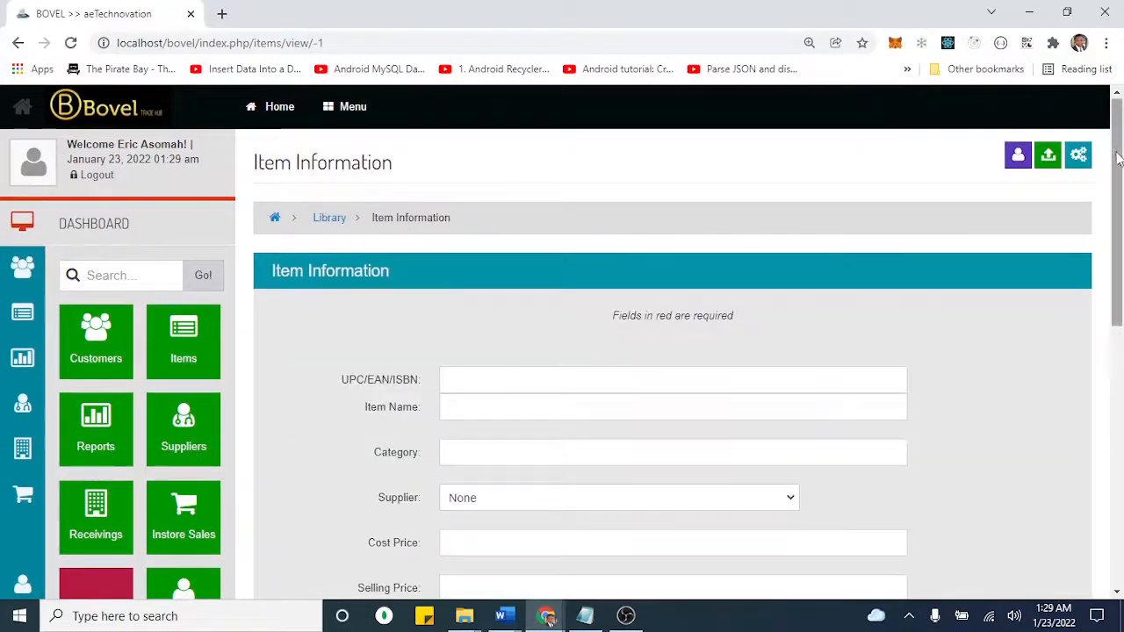
scroll(850, 258, down, 2)
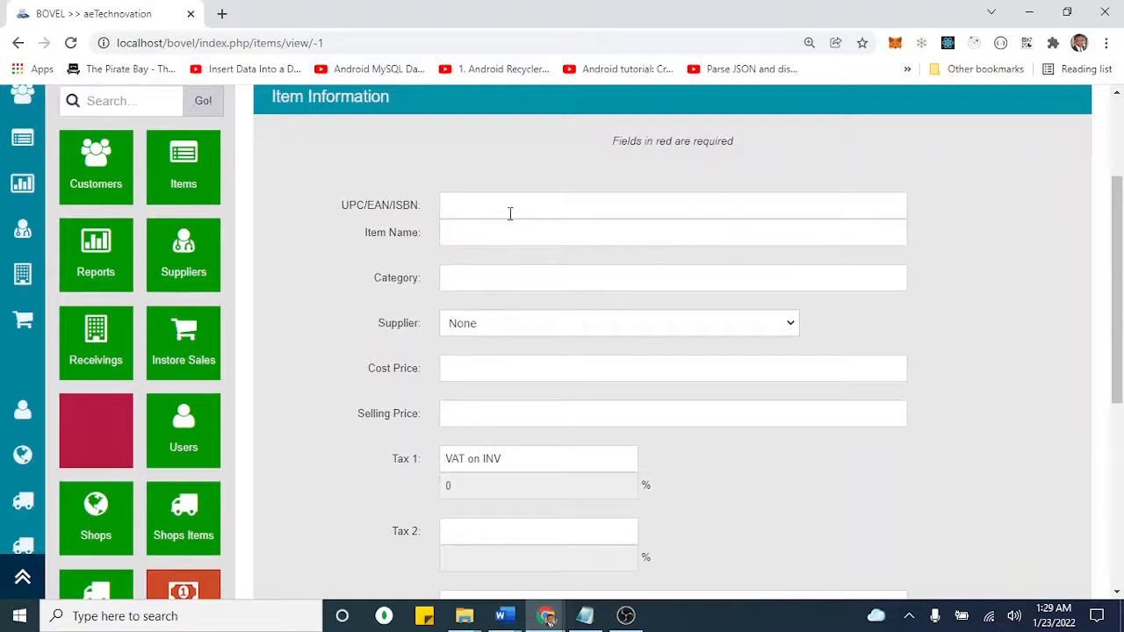
click(509, 213)
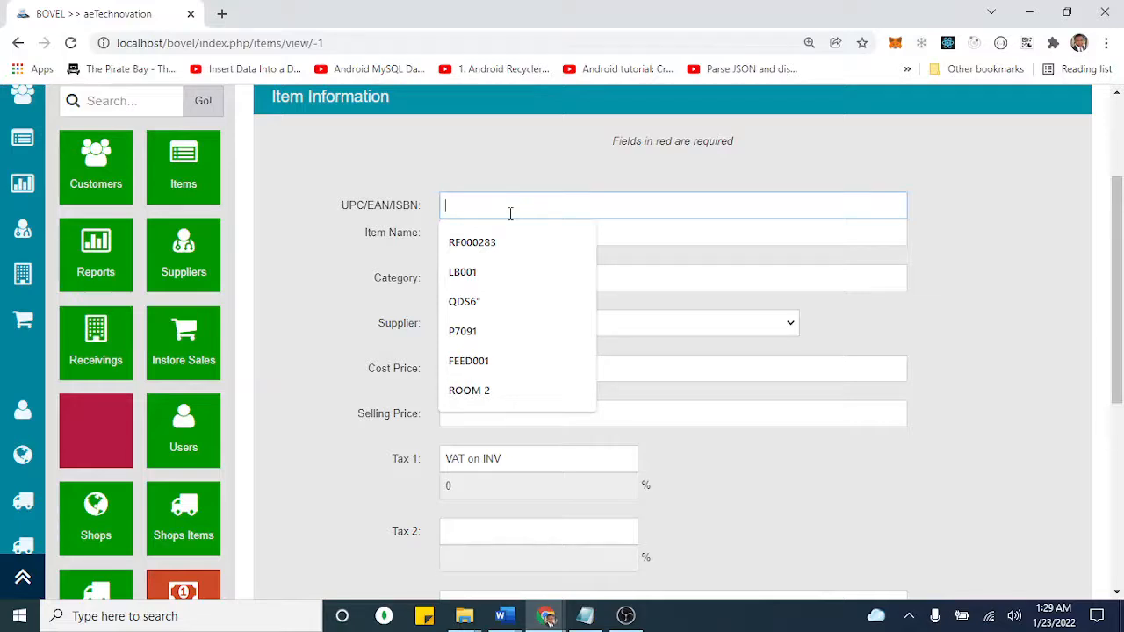
text(Mi)
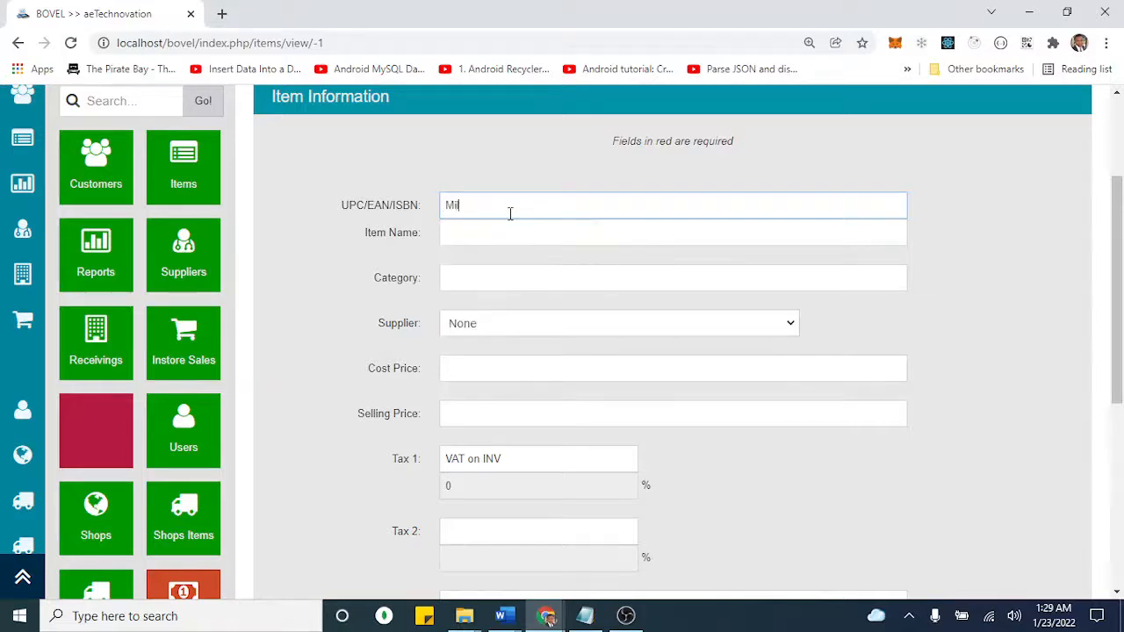
text(lk001)
click(495, 230)
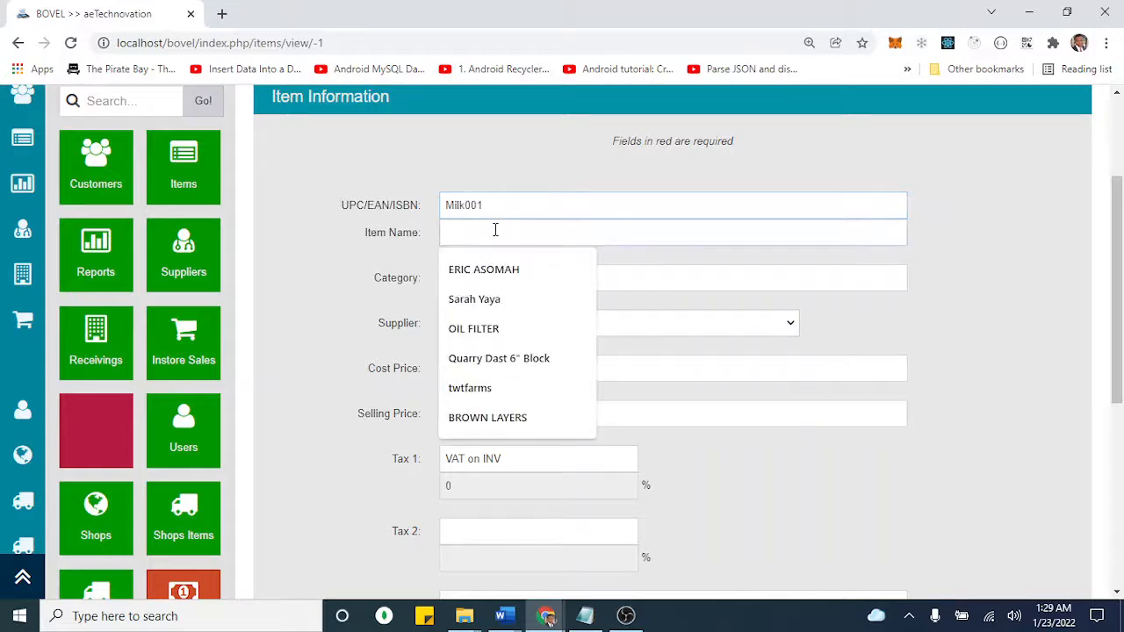
text(M)
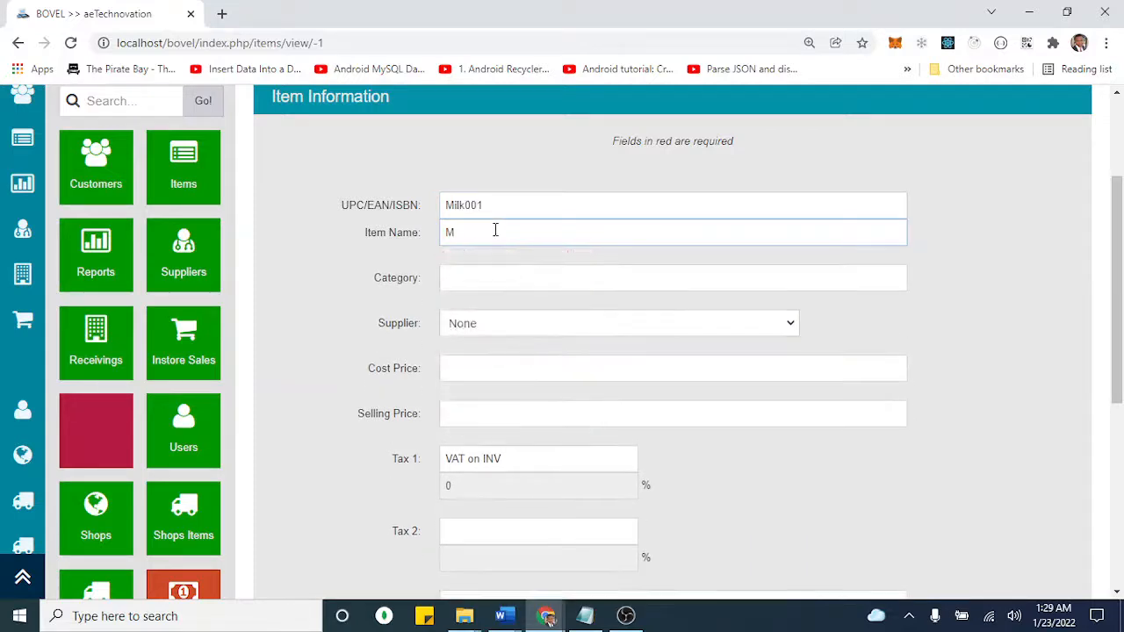
key(BackSpace)
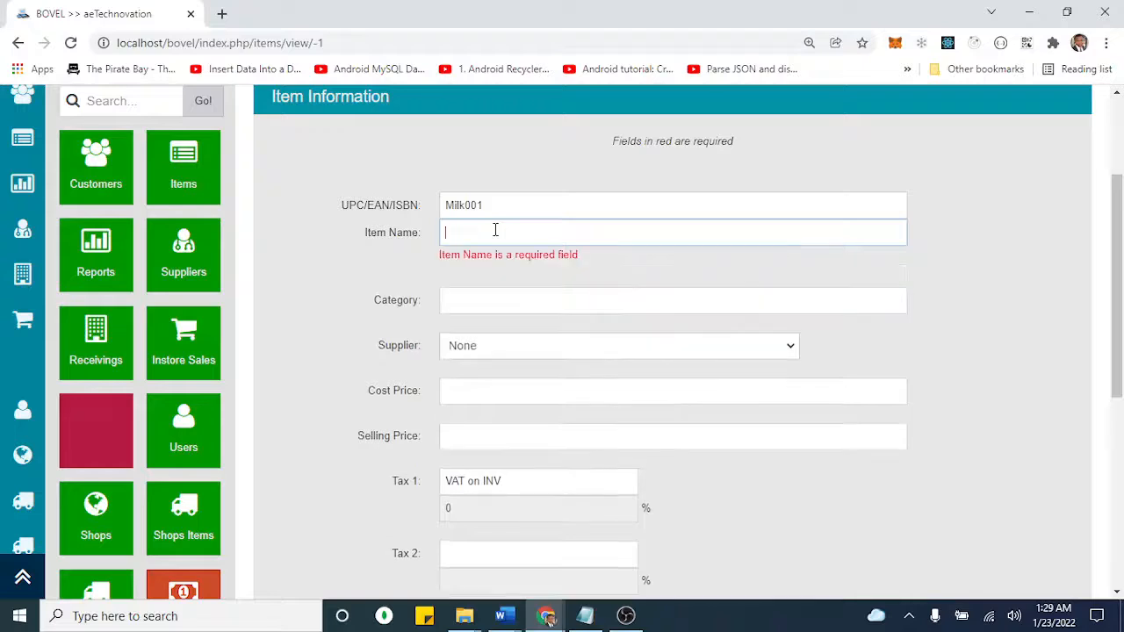
text(MOM MILK)
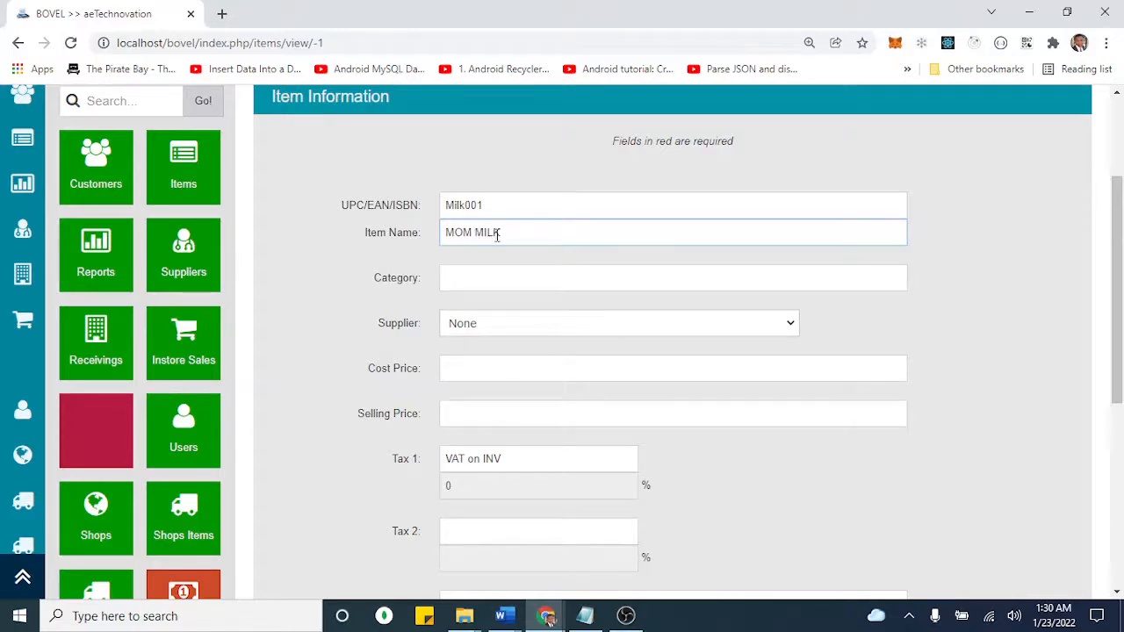
- Set the new item's category to MILK and its supplier to Marahaba Co. Ltd
click(508, 281)
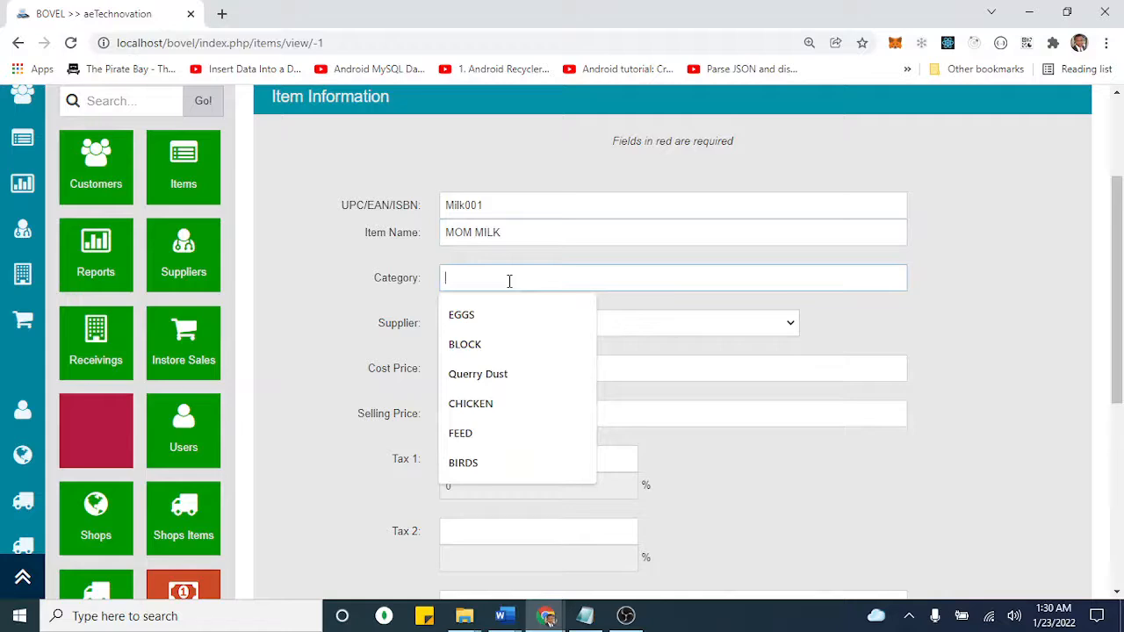
text(MILK)
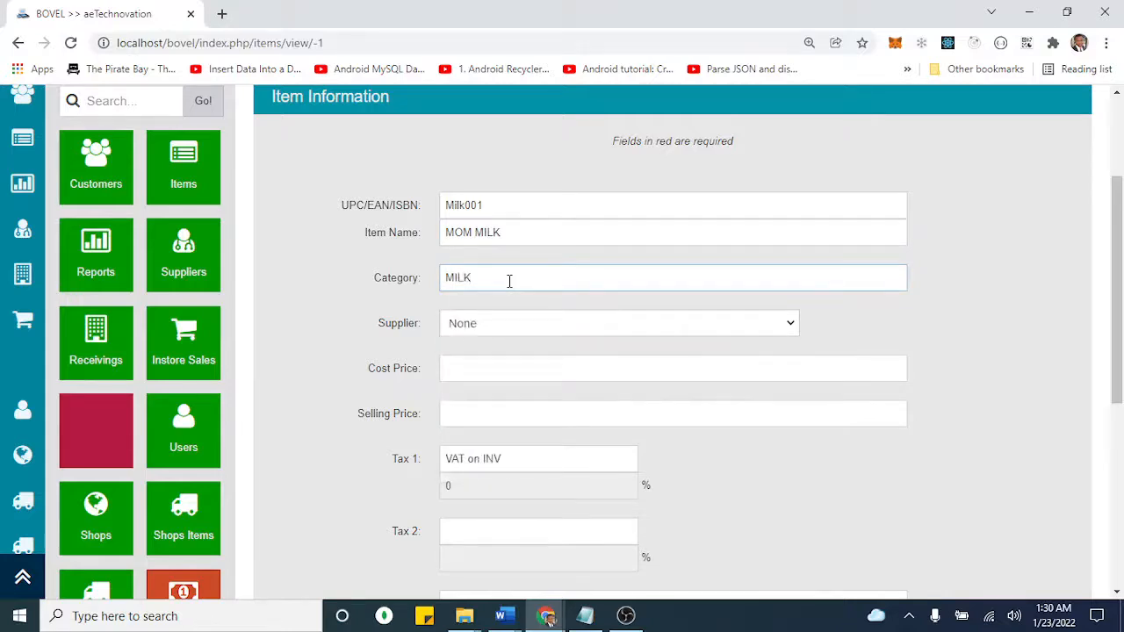
click(527, 331)
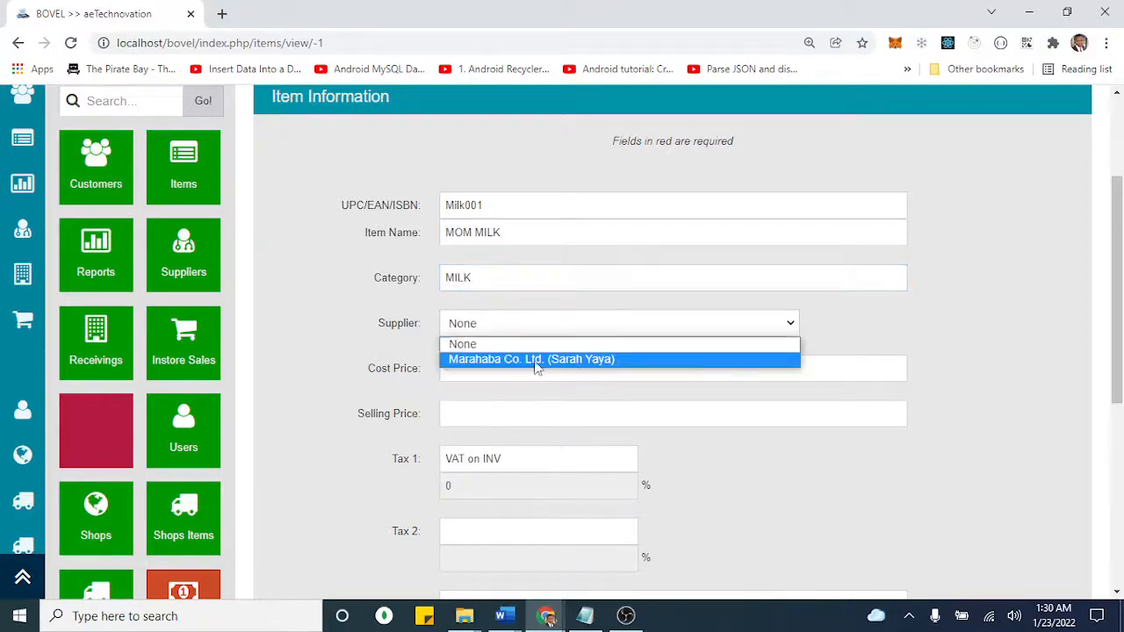
click(491, 361)
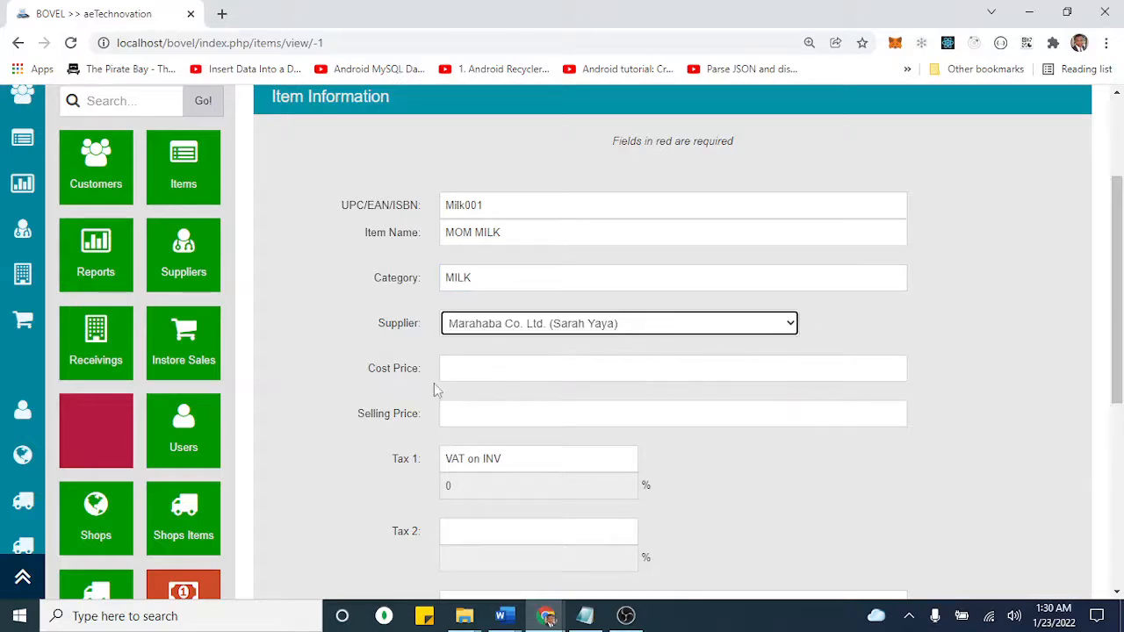
- Set the item's cost price to 4.5 and its selling price to 6
click(484, 380)
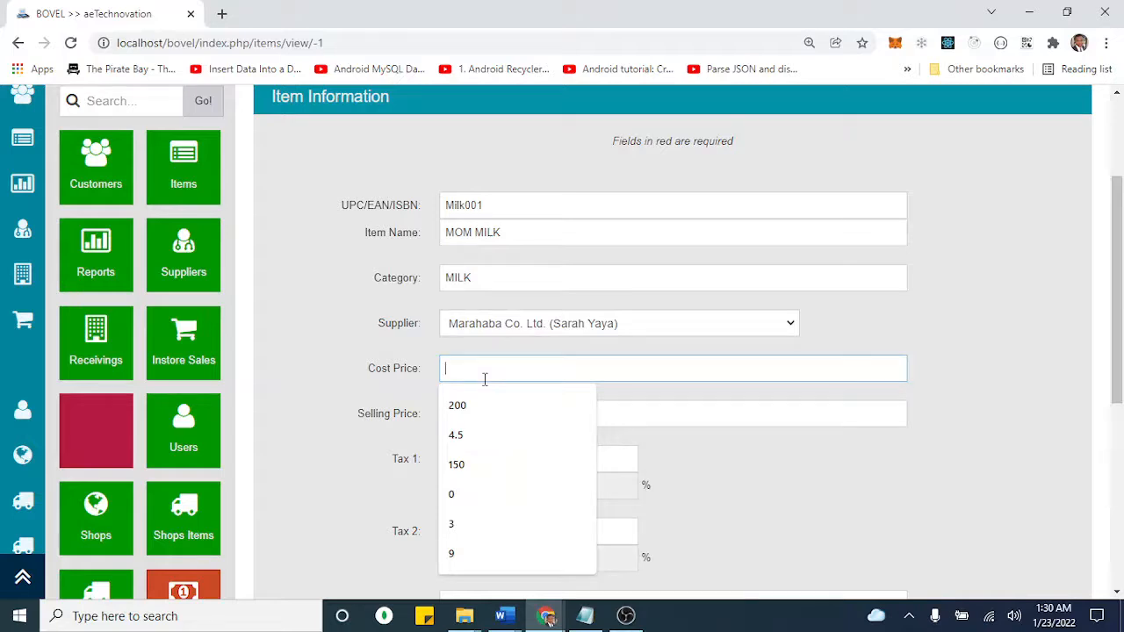
click(477, 437)
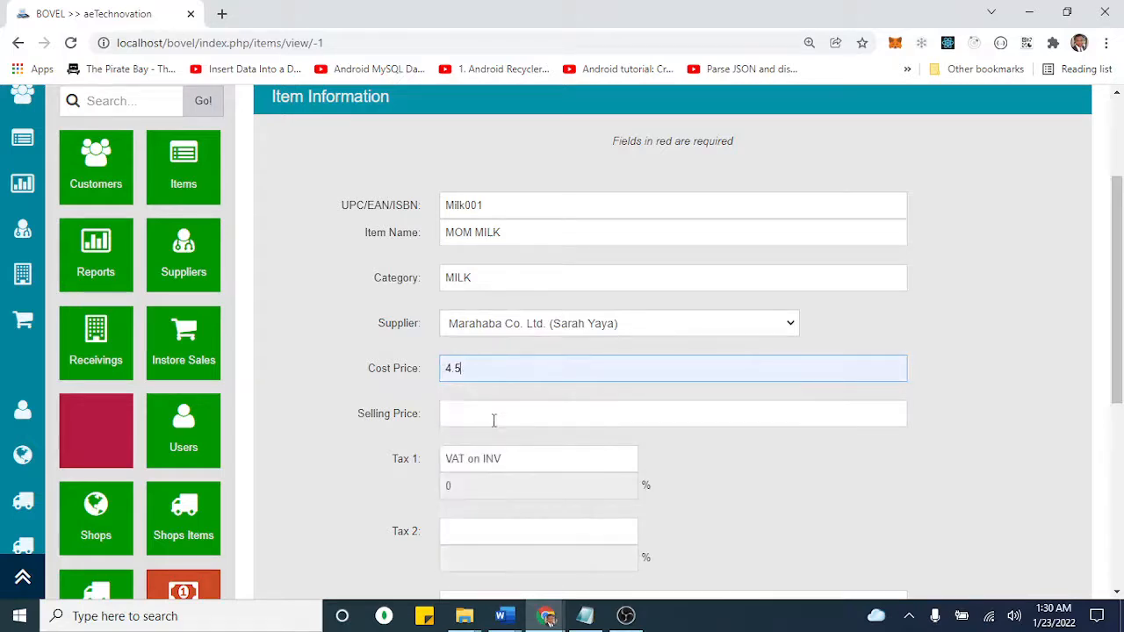
click(498, 418)
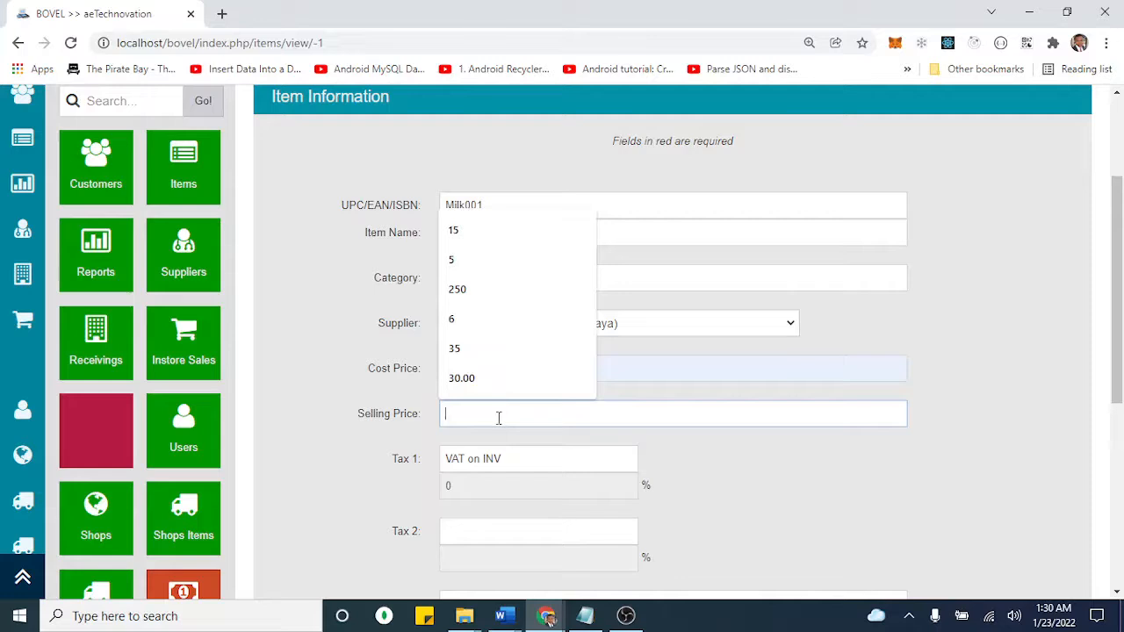
text(6)
click(744, 468)
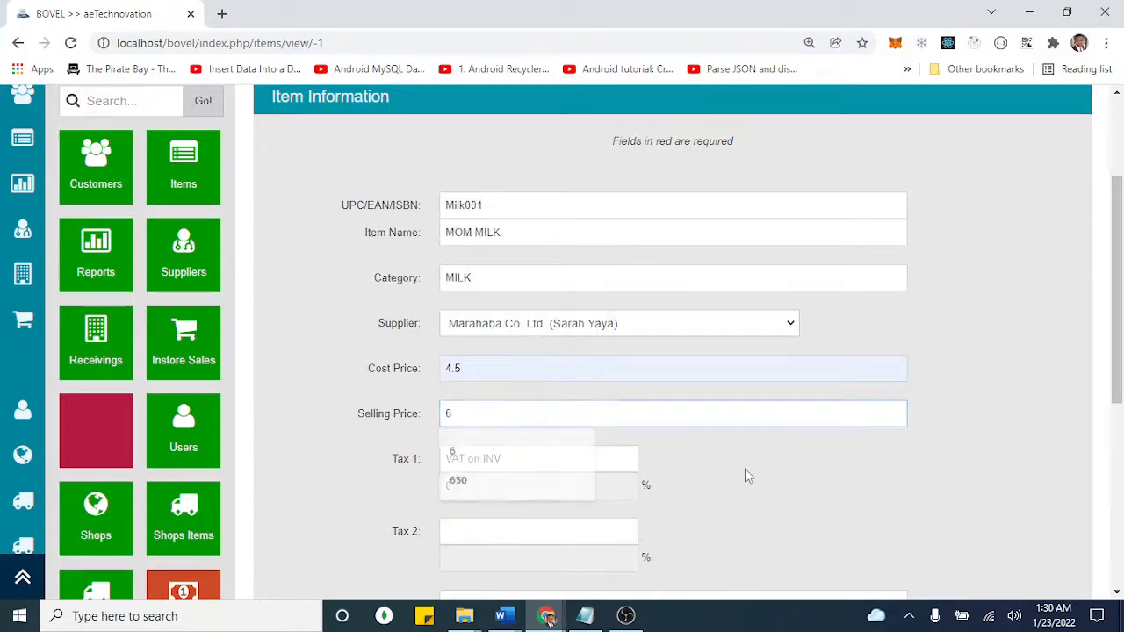
- Set the new item's opening quantity to 0
drag(1112, 290, 1118, 330)
scroll(680, 390, down, 1)
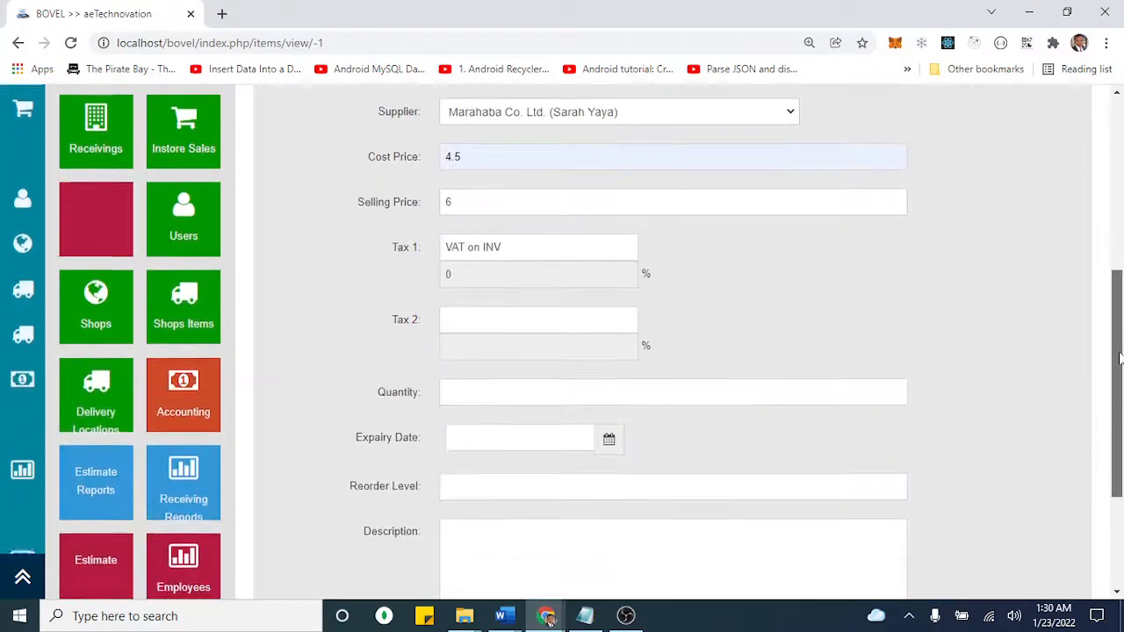
scroll(679, 390, down, 1)
click(474, 336)
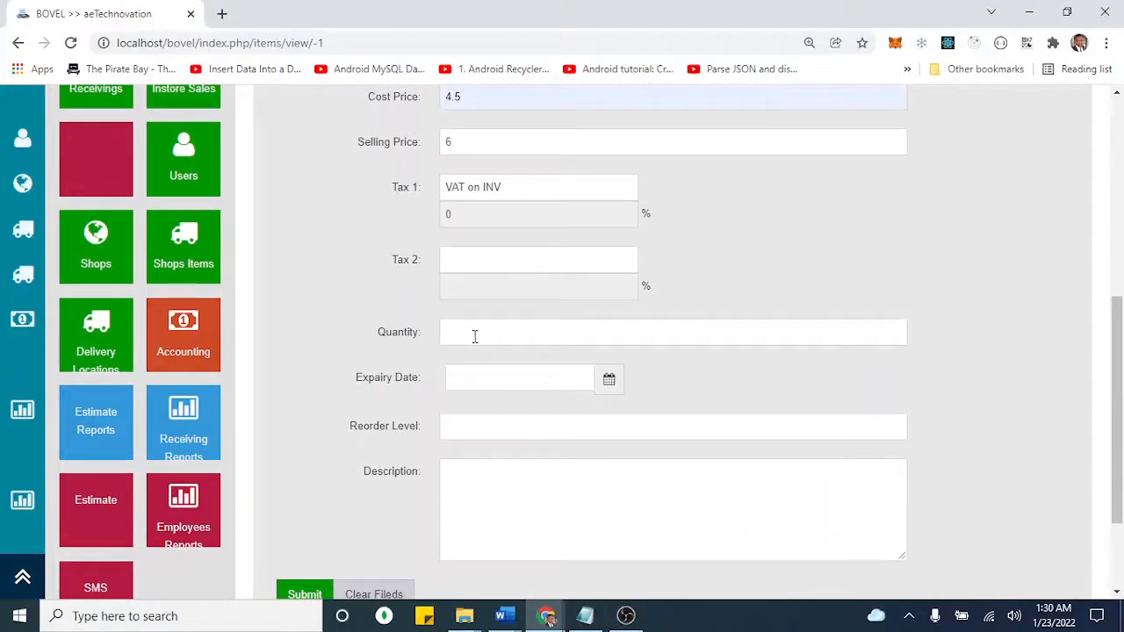
click(476, 337)
text(0)
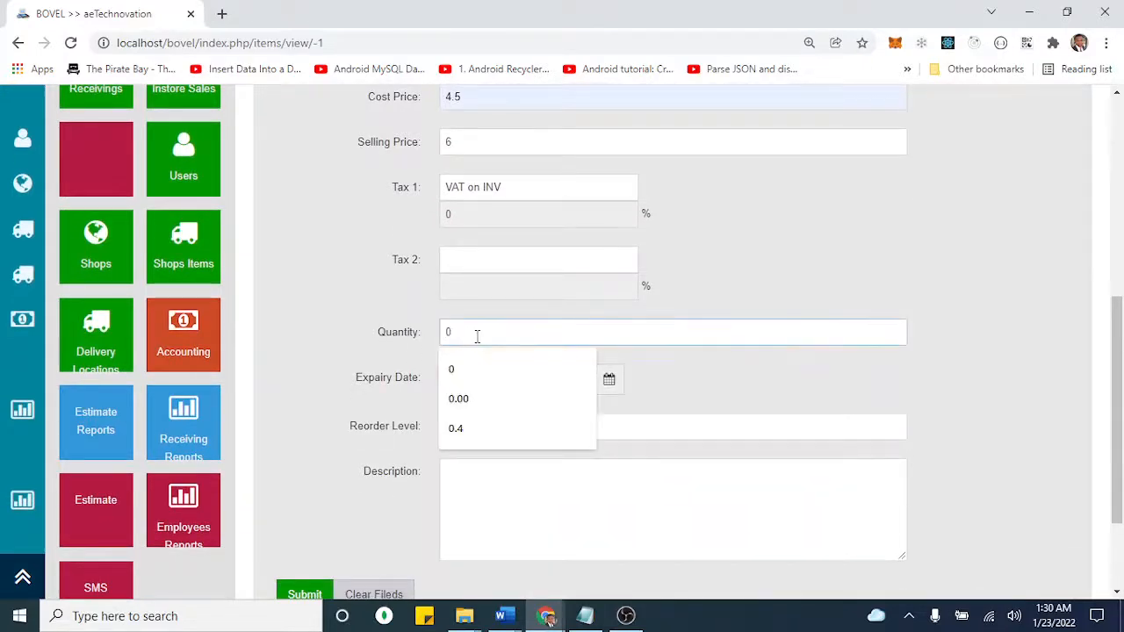
click(788, 394)
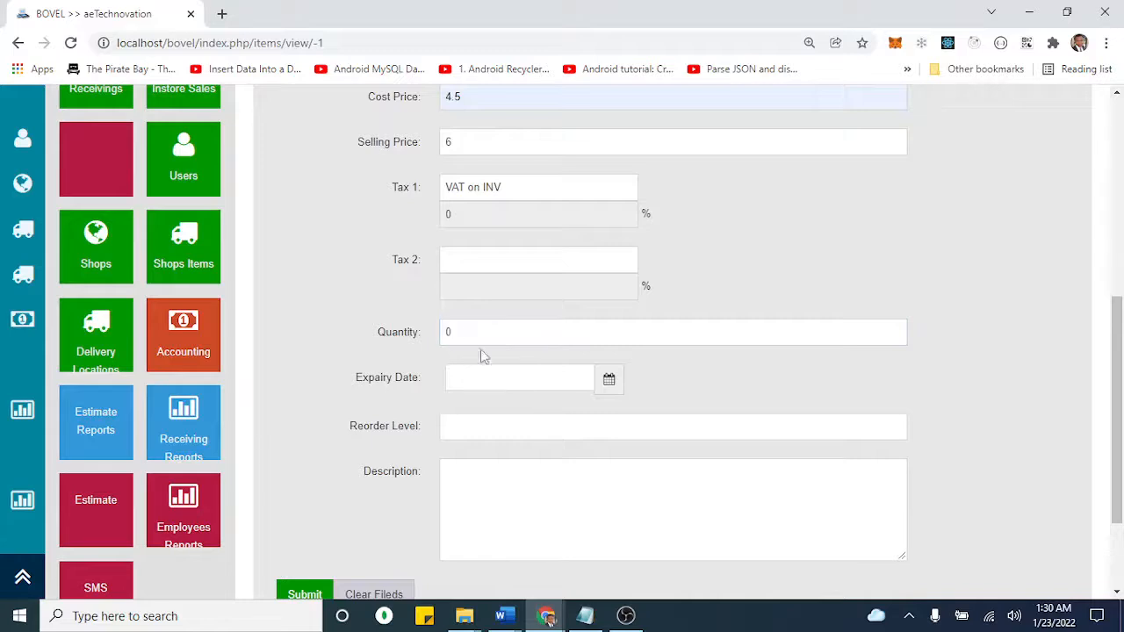
- Set the item's expiry date to 25 August 2022 using the calendar
click(609, 380)
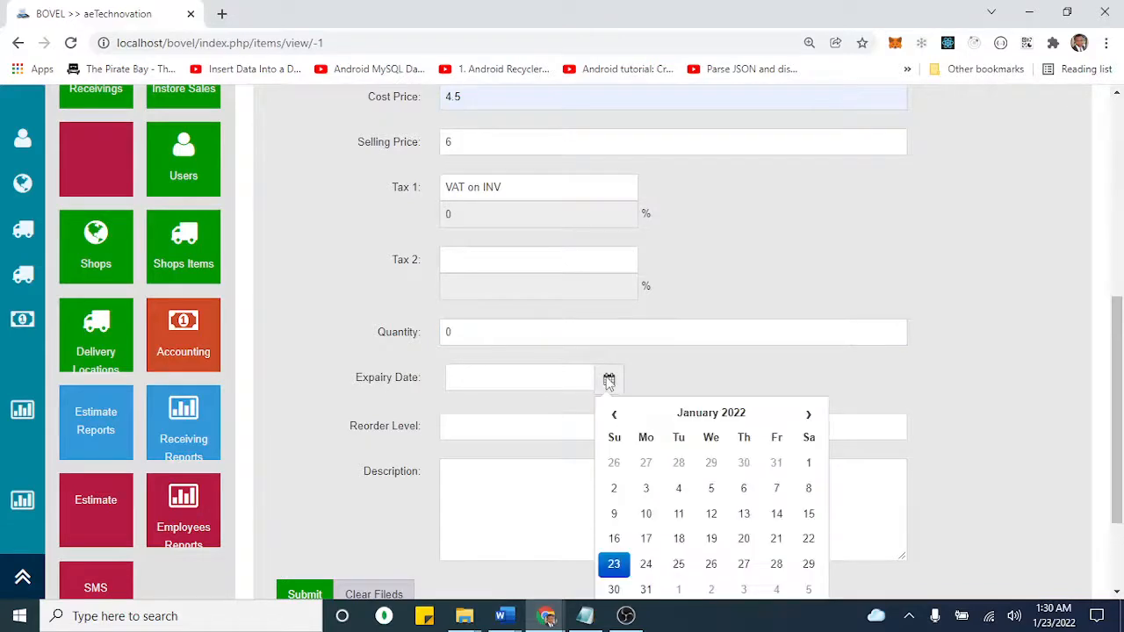
click(809, 416)
click(808, 416)
click(809, 416)
click(809, 417)
click(808, 416)
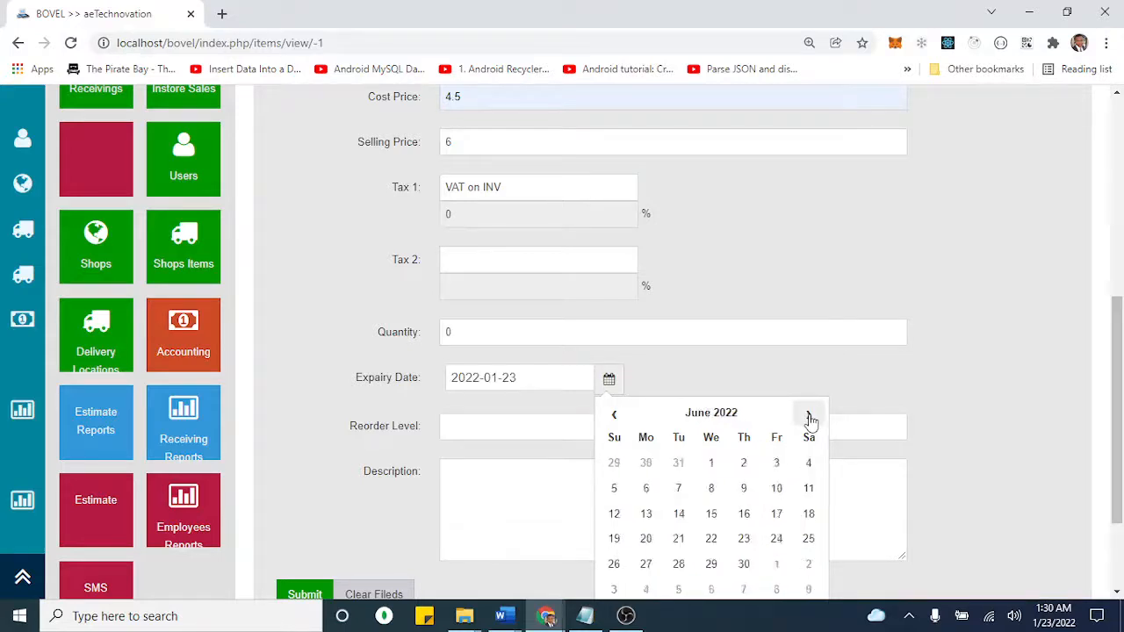
click(808, 416)
click(809, 416)
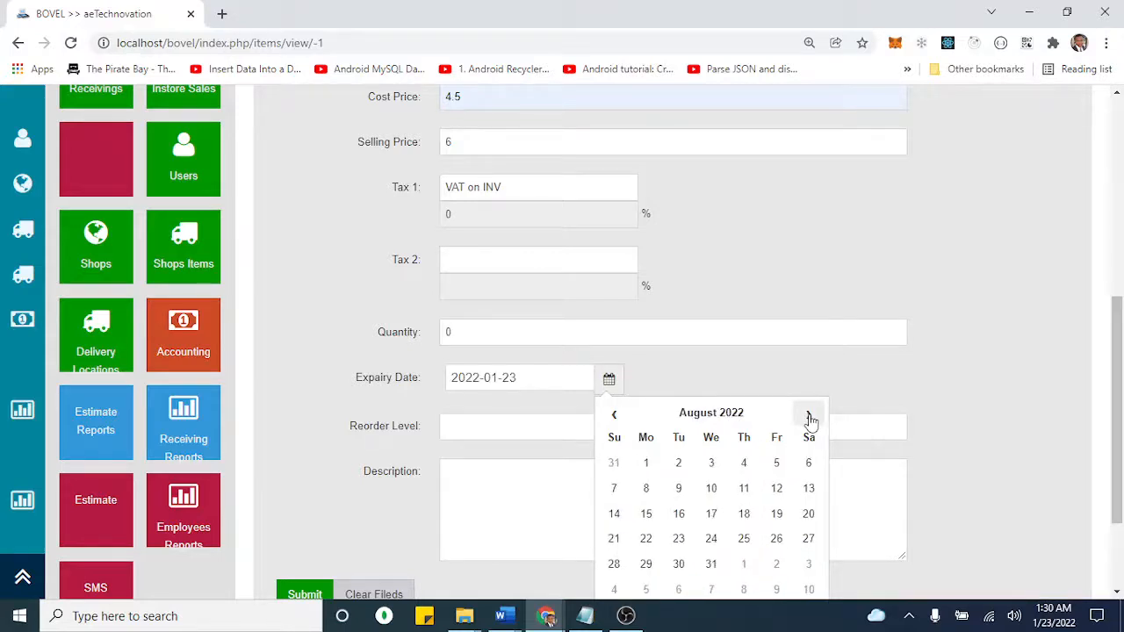
click(743, 539)
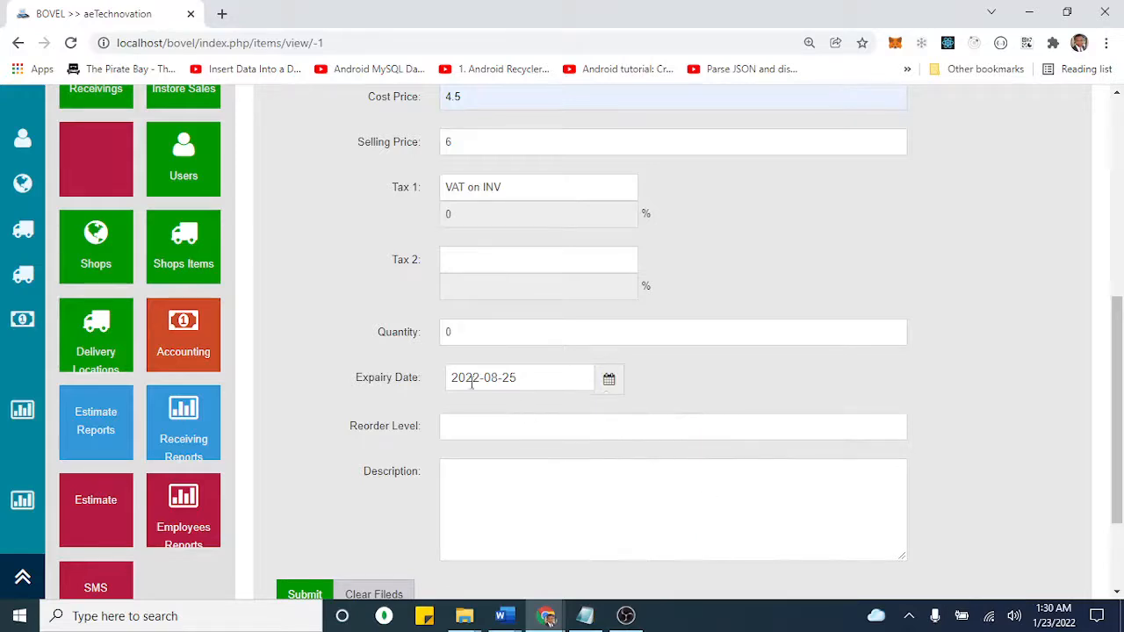
- Set the item's reorder level to 1 and submit the item record
click(494, 425)
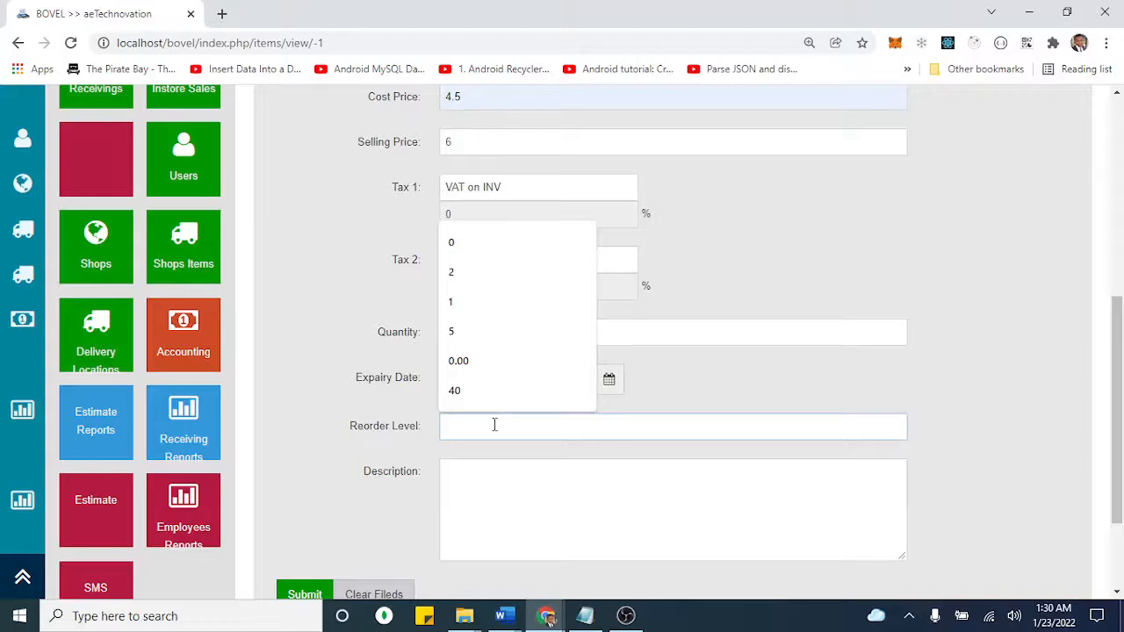
text(1)
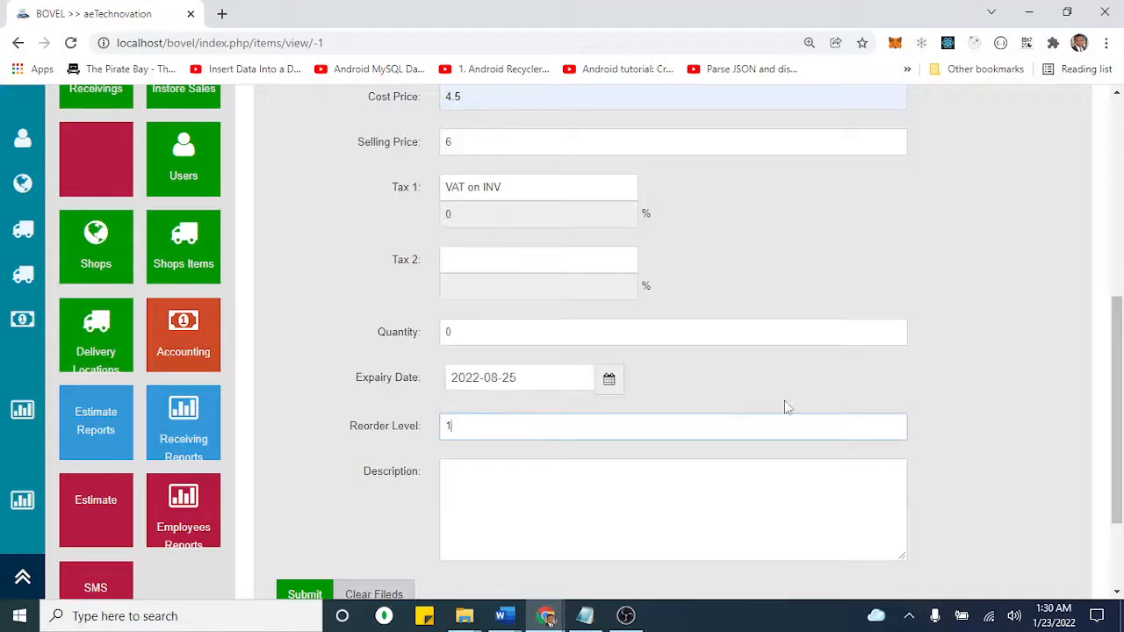
scroll(1121, 369, down, 2)
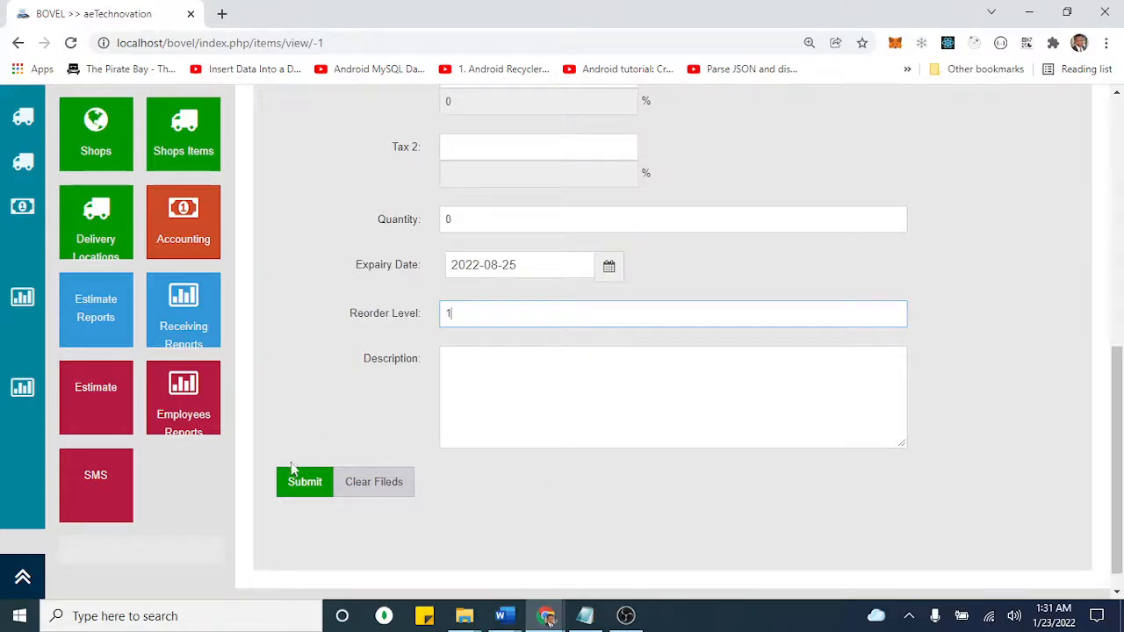
click(306, 489)
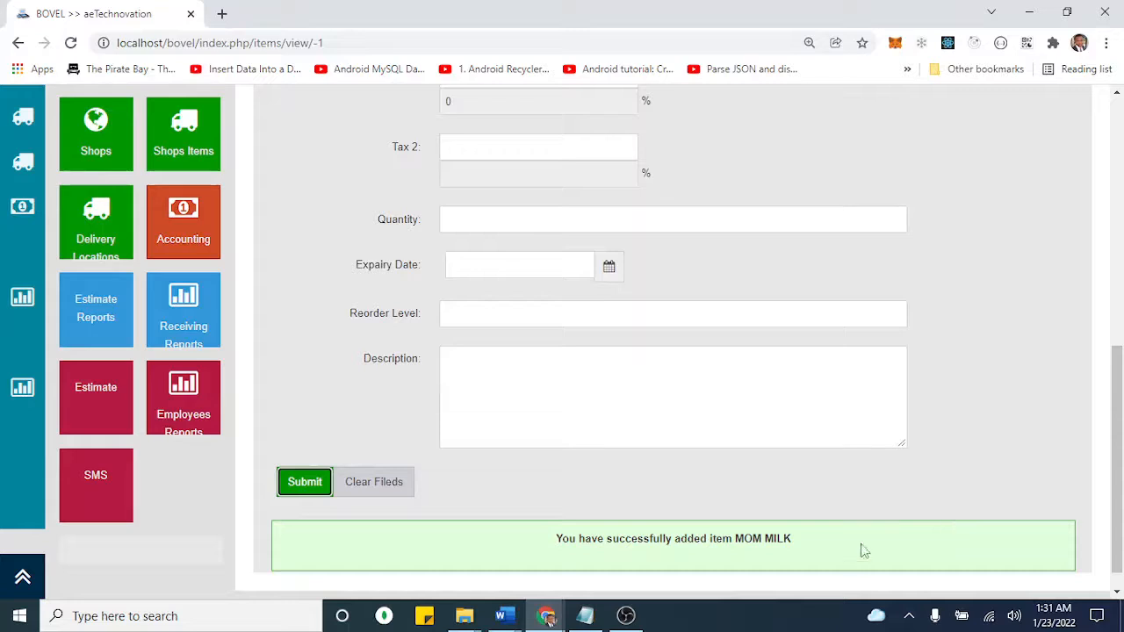
- Open the items receiving form and add MOM MILK to the receiving basket
drag(1120, 368, 1102, 195)
scroll(1108, 193, up, 2)
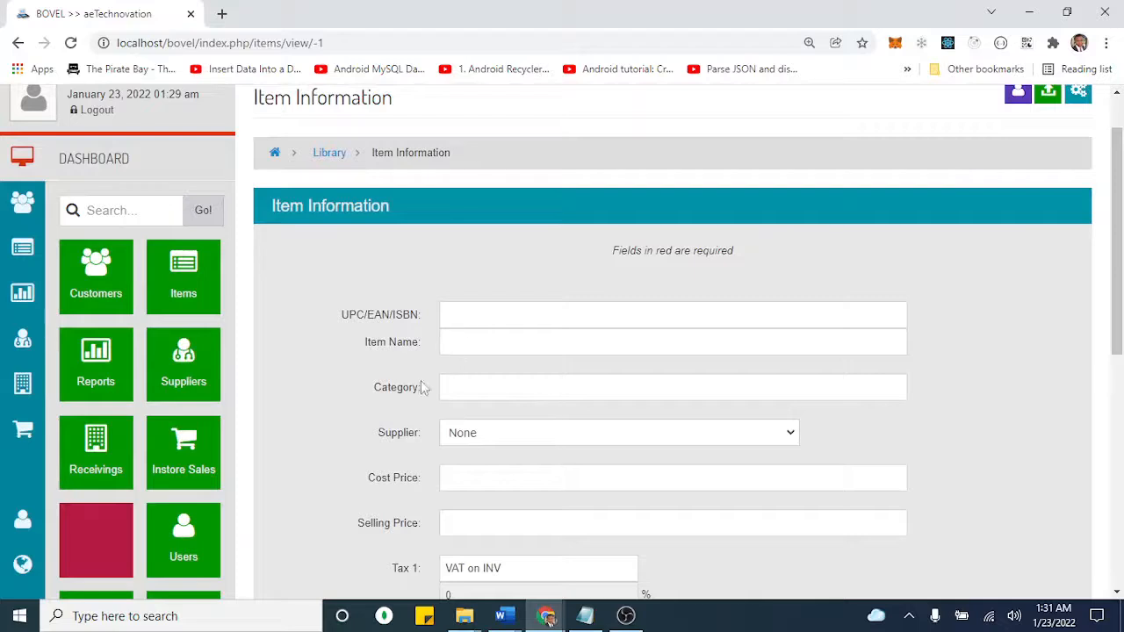
click(92, 459)
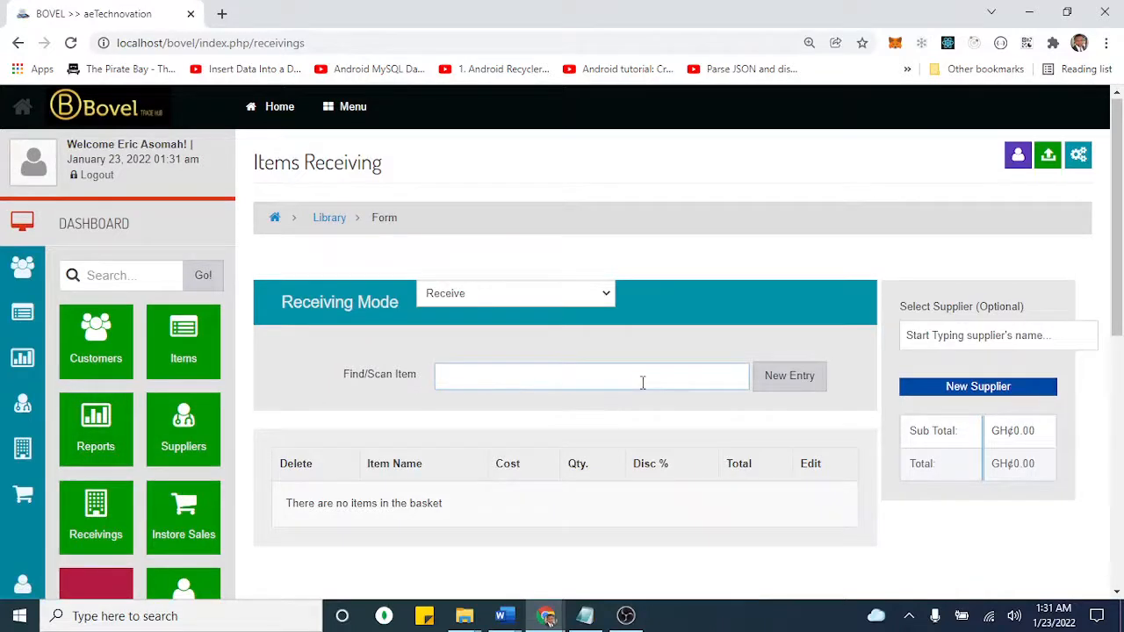
text(M)
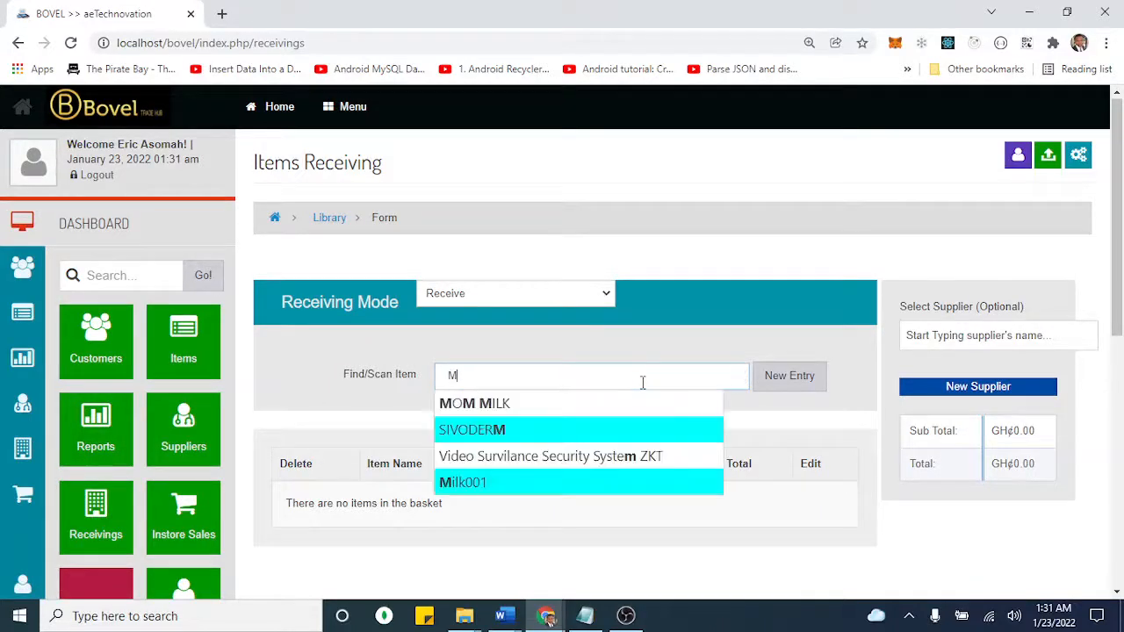
click(553, 403)
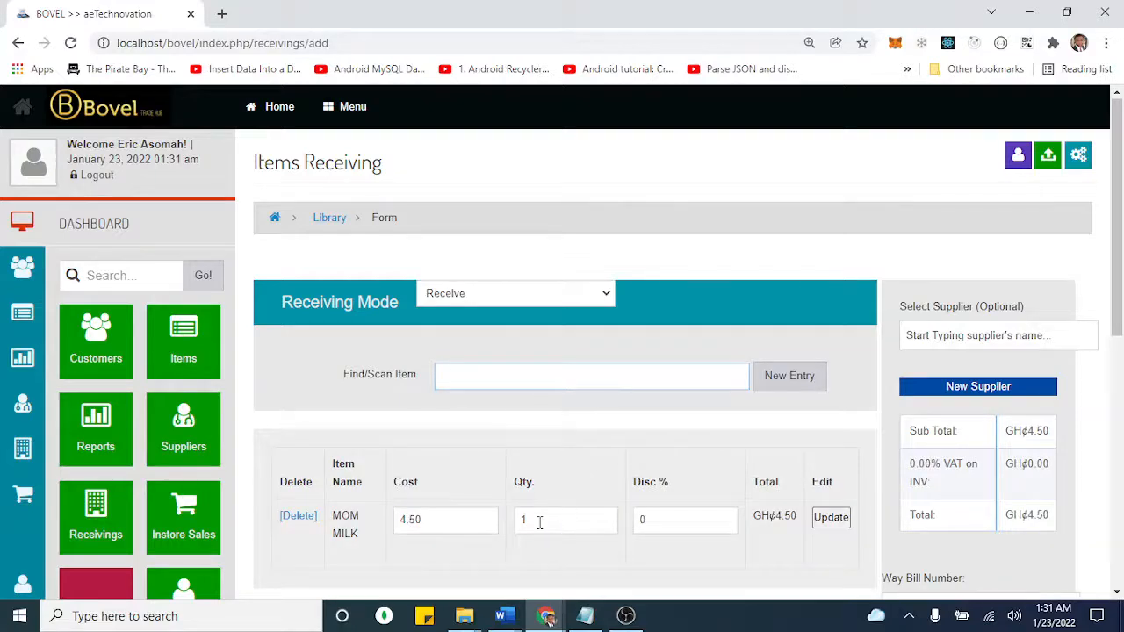
- Set the MOM MILK receiving quantity to 100 and update its basket line
click(539, 523)
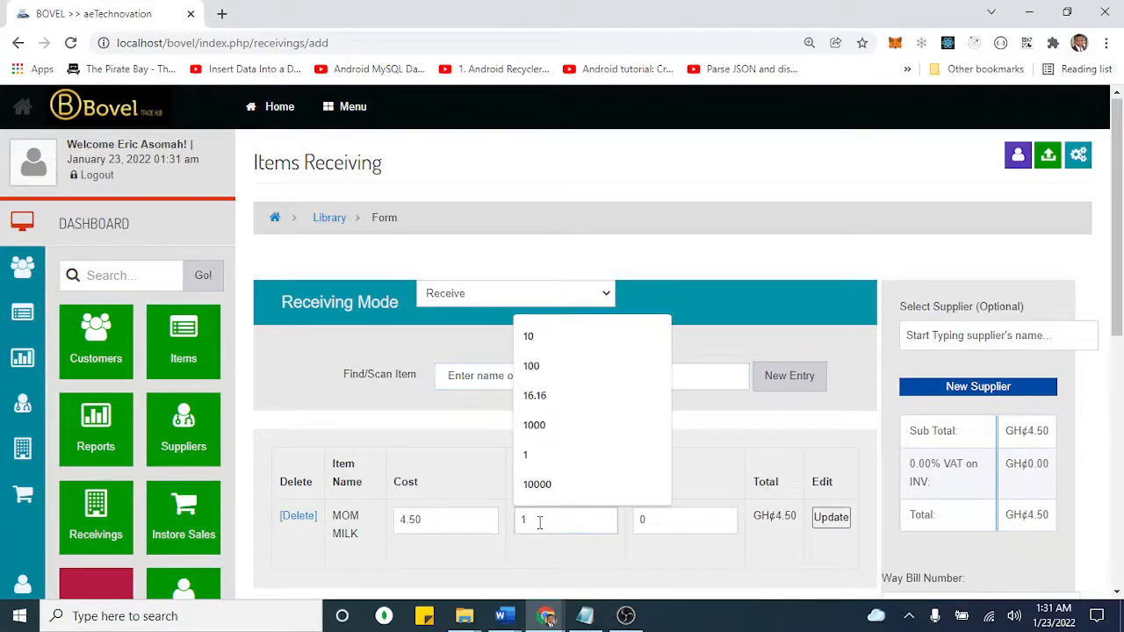
text(00)
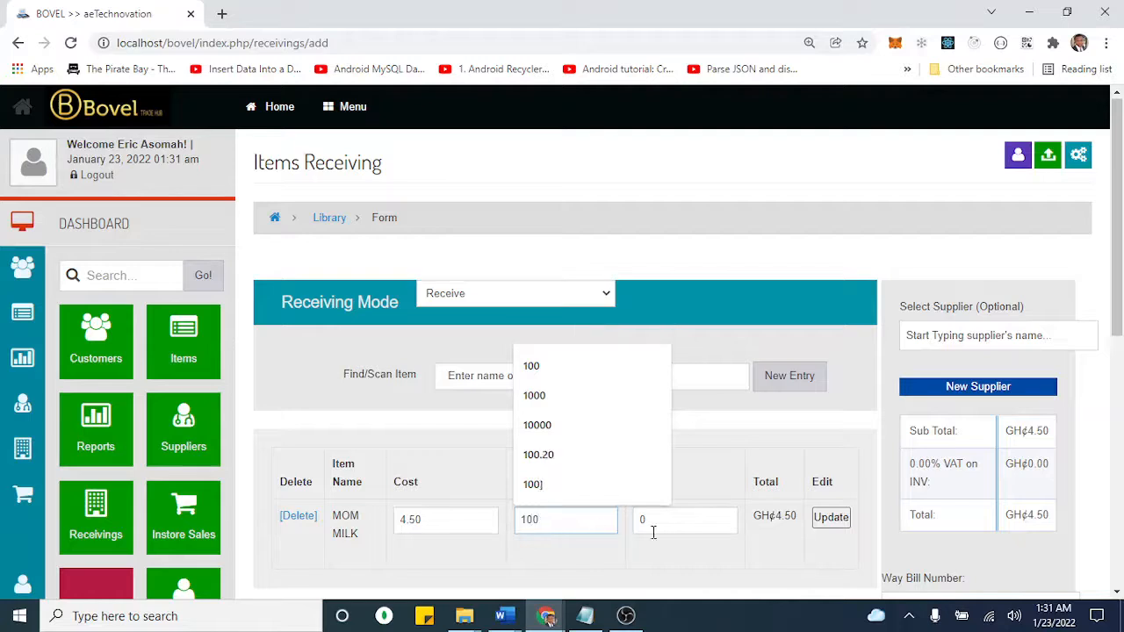
click(775, 540)
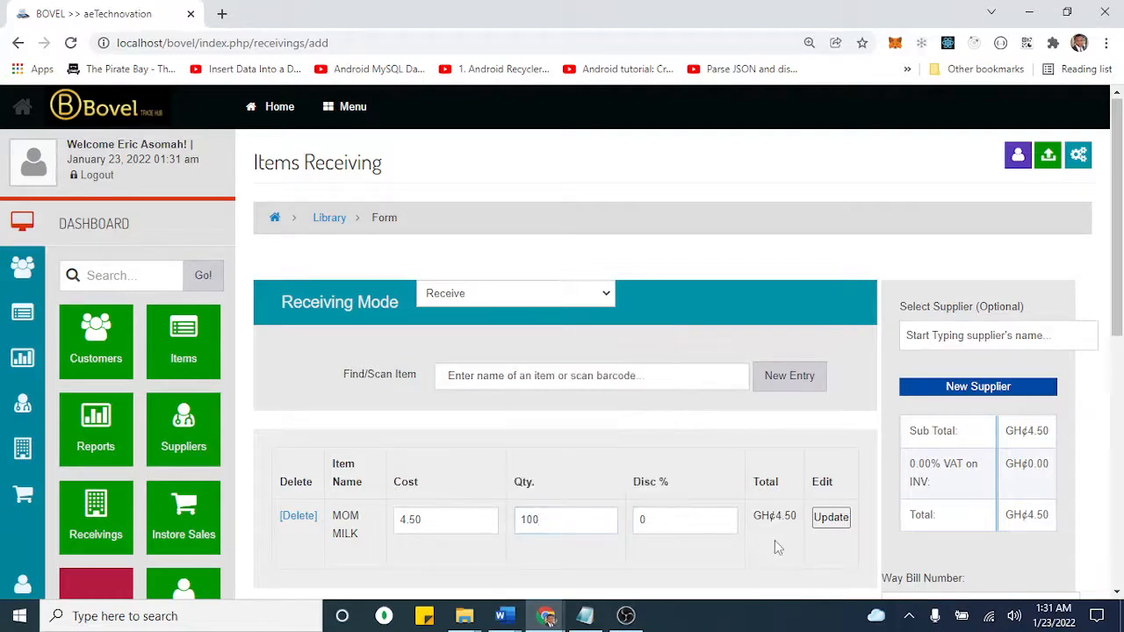
click(831, 518)
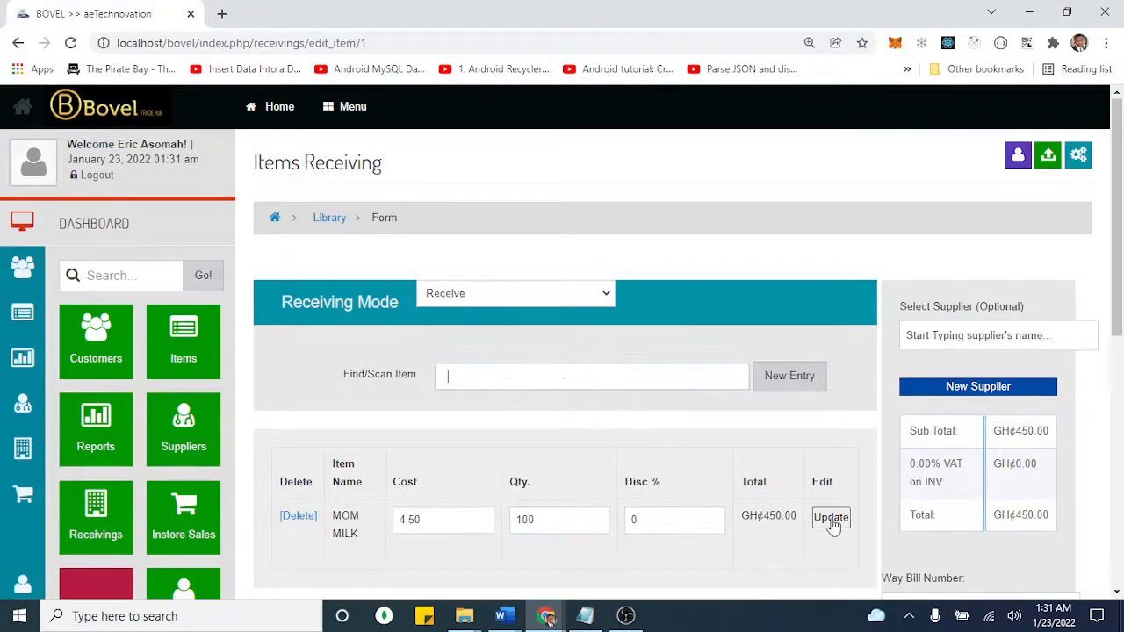
drag(568, 521, 515, 520)
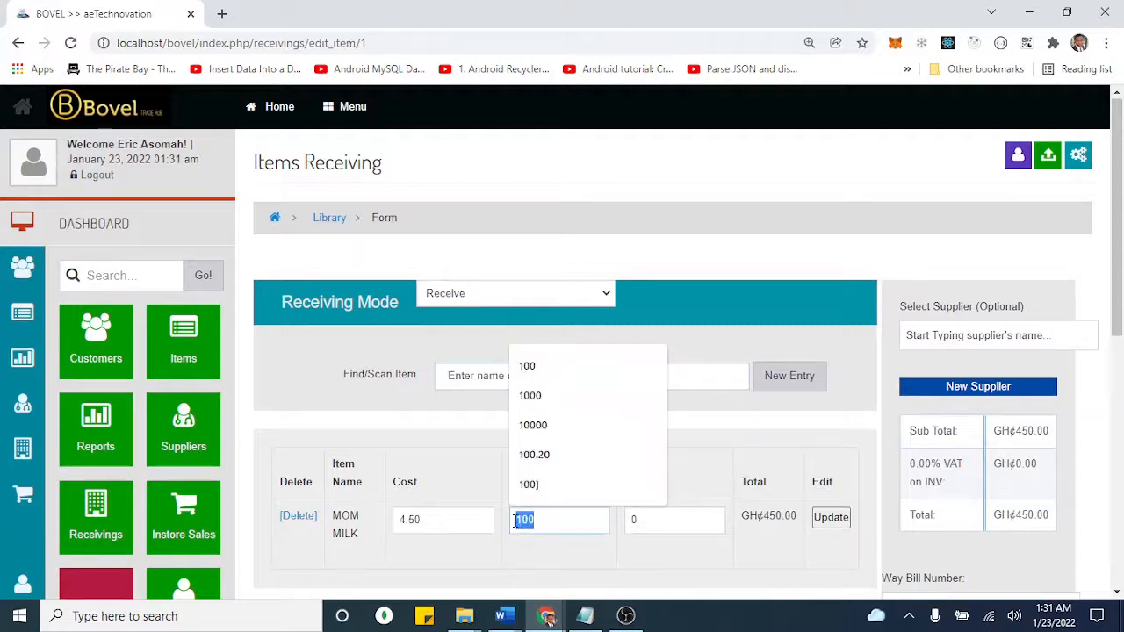
click(778, 537)
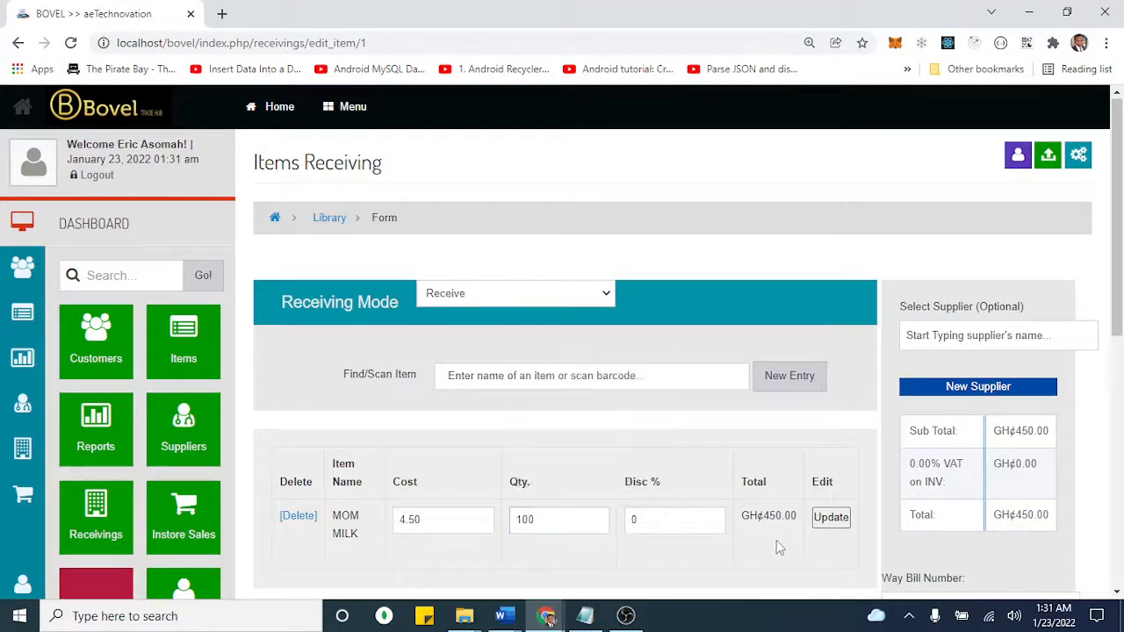
- Select Marahaba Co. Ltd. as the supplier for this receiving
click(962, 338)
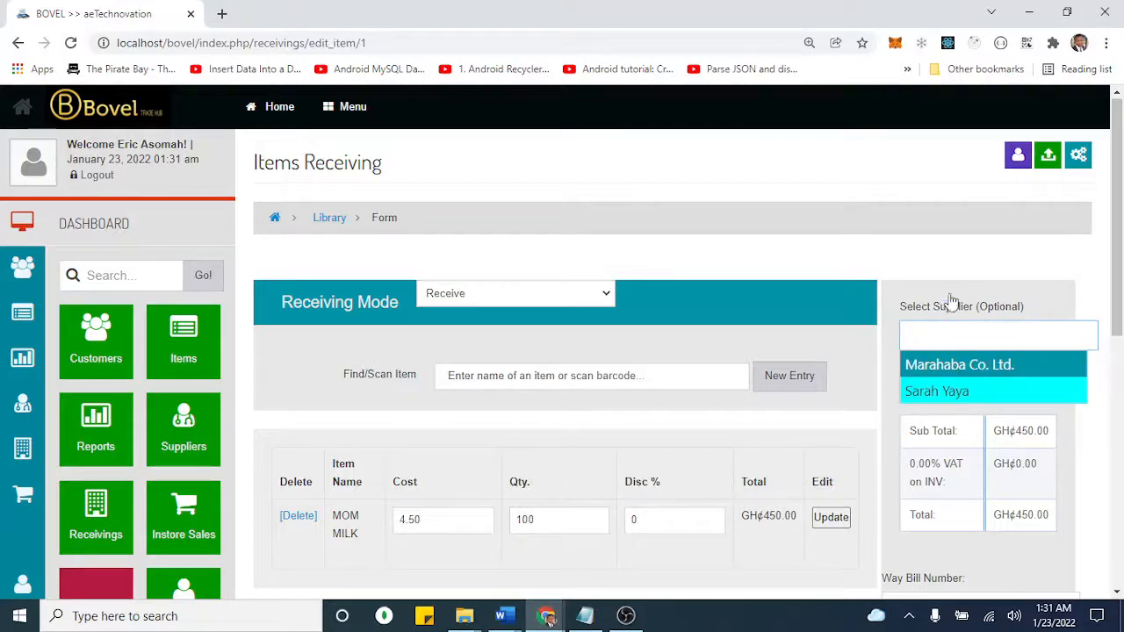
click(945, 266)
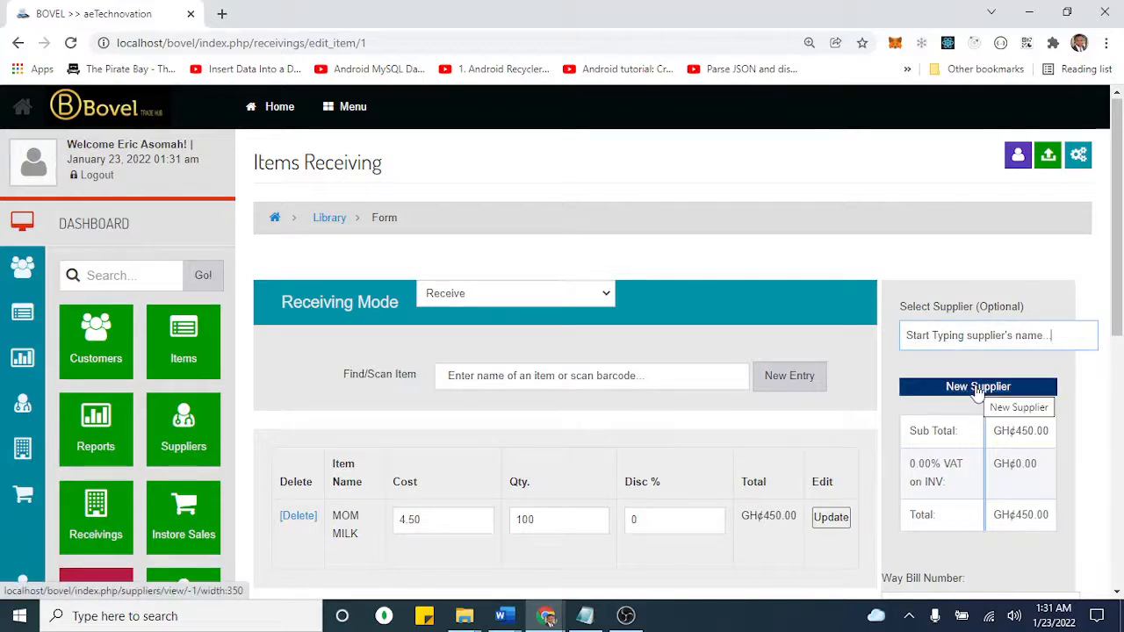
click(990, 337)
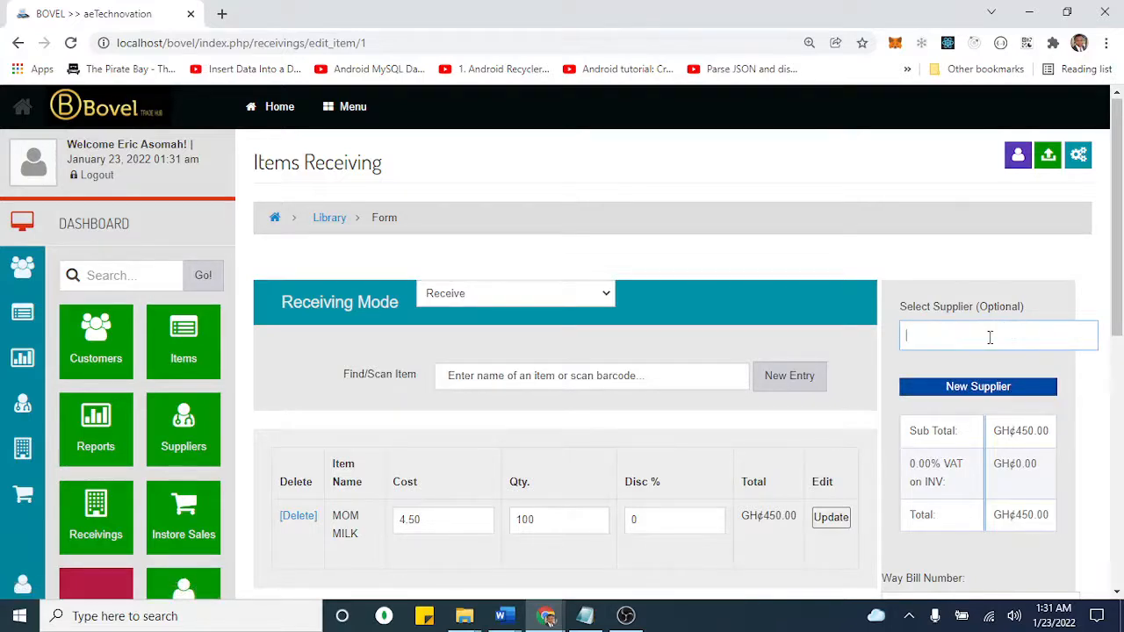
click(959, 368)
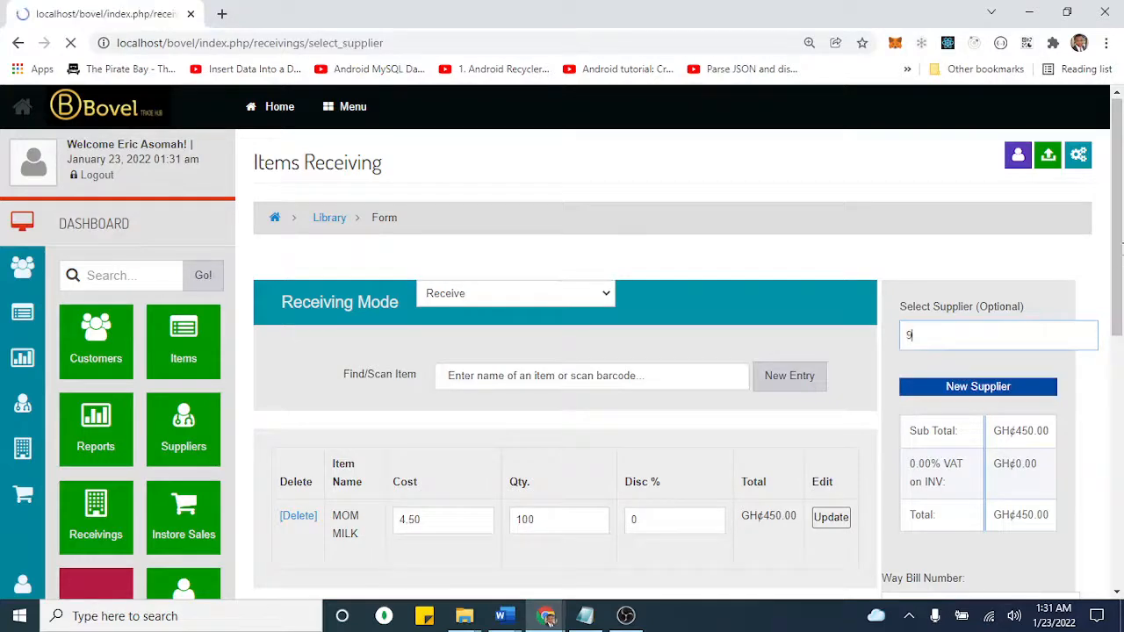
- Enter the way bill number for the receiving
drag(1118, 247, 1122, 391)
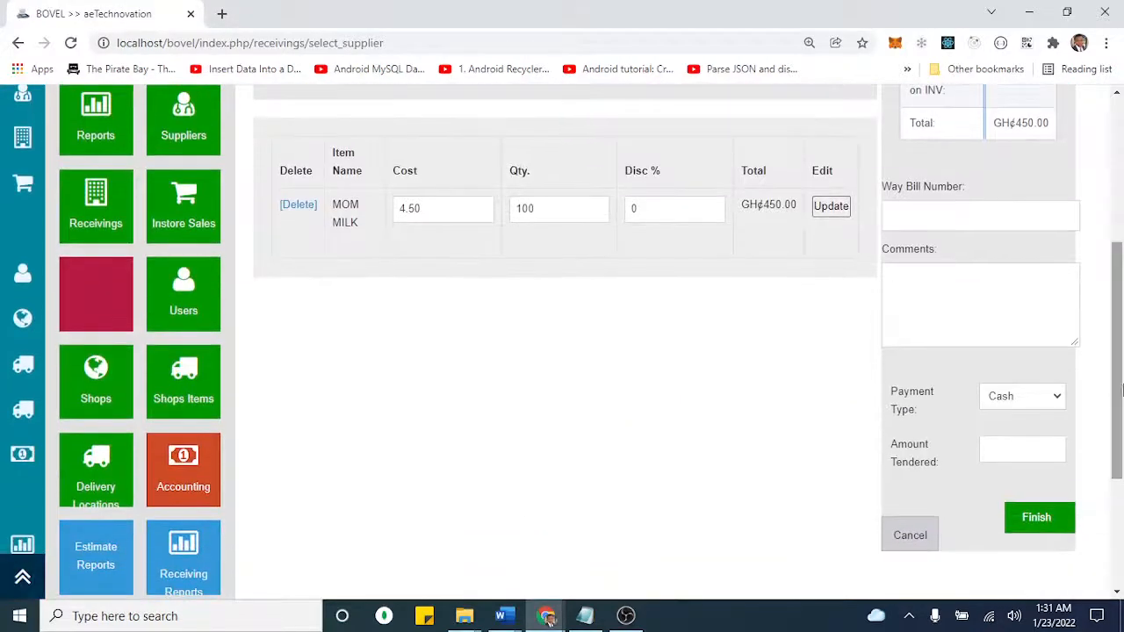
click(915, 221)
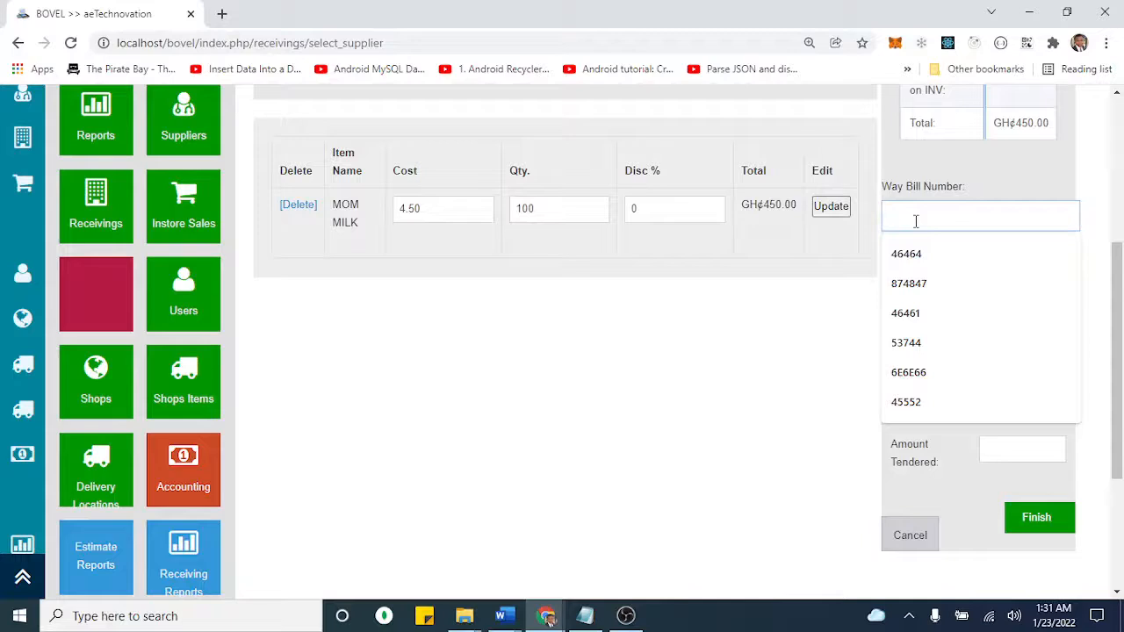
text(6778)
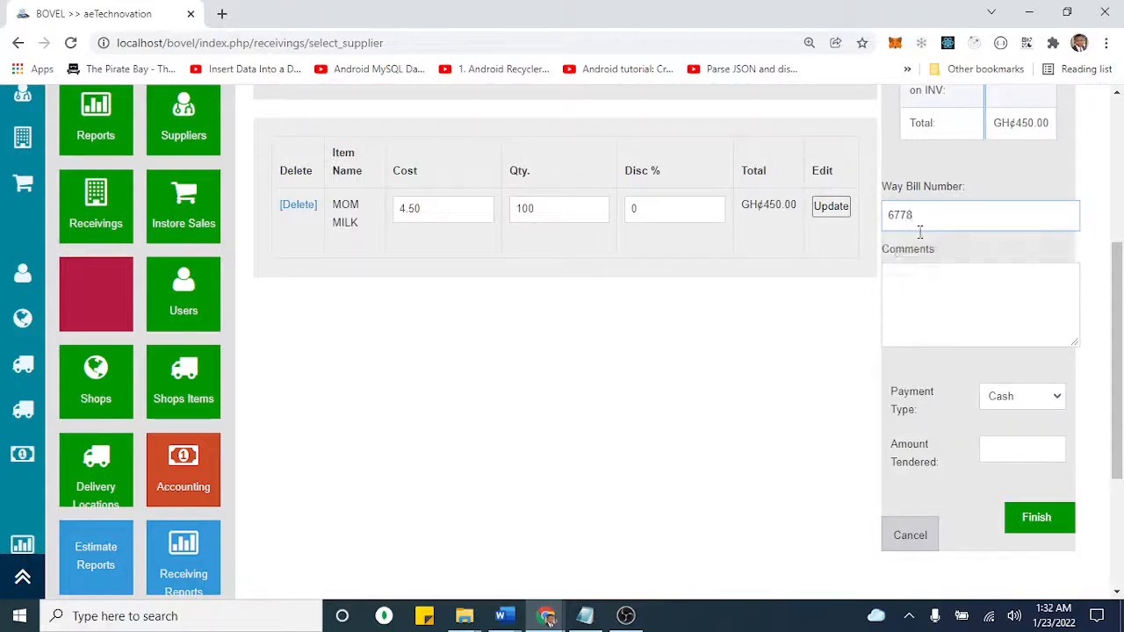
- Set the amount tendered to 300 and submit the receiving with cash payment, confirming the submission
click(1027, 450)
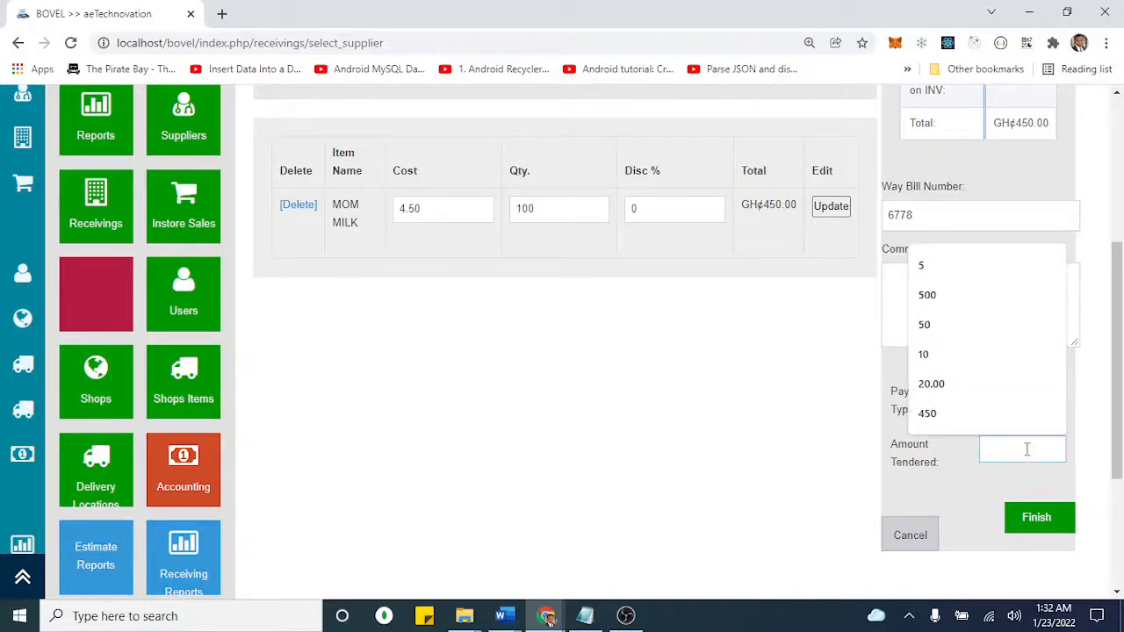
text(300)
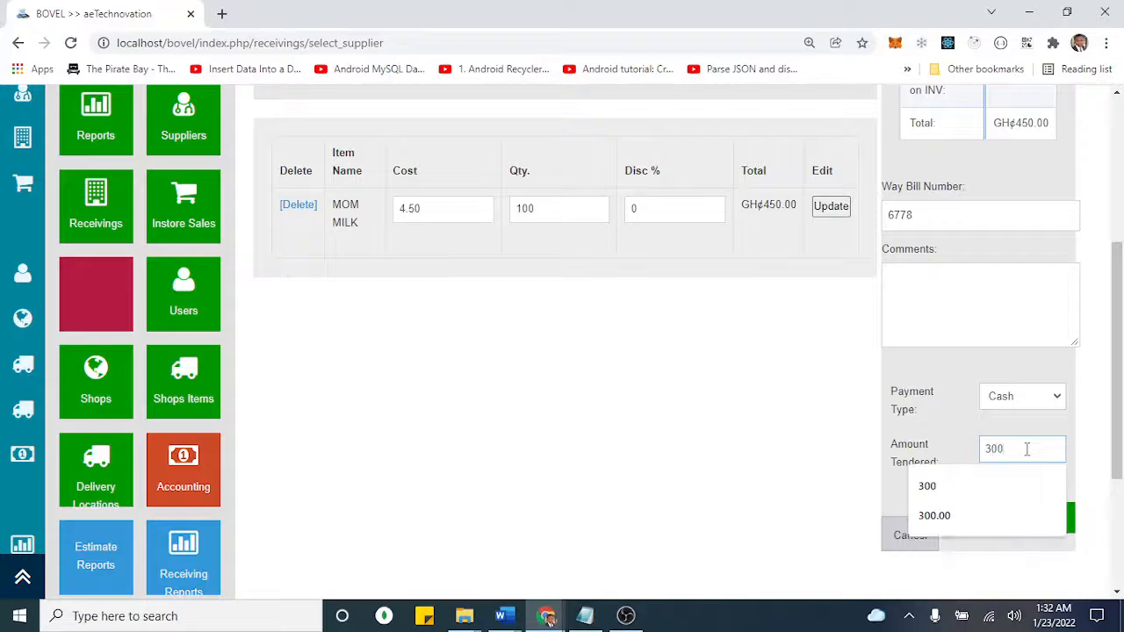
click(1081, 439)
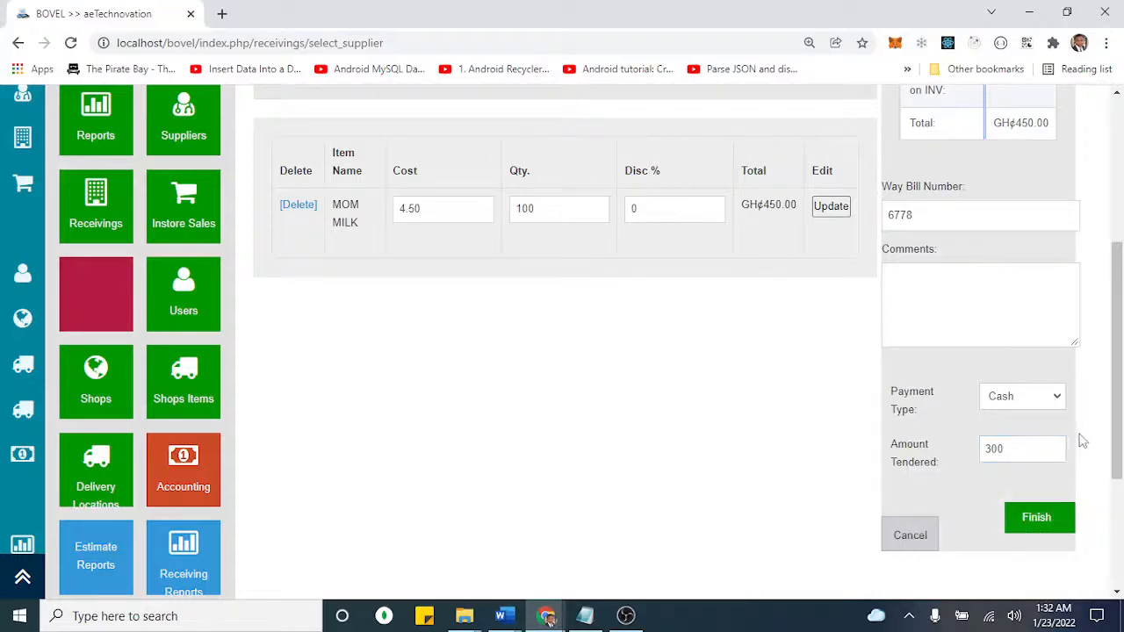
click(1040, 518)
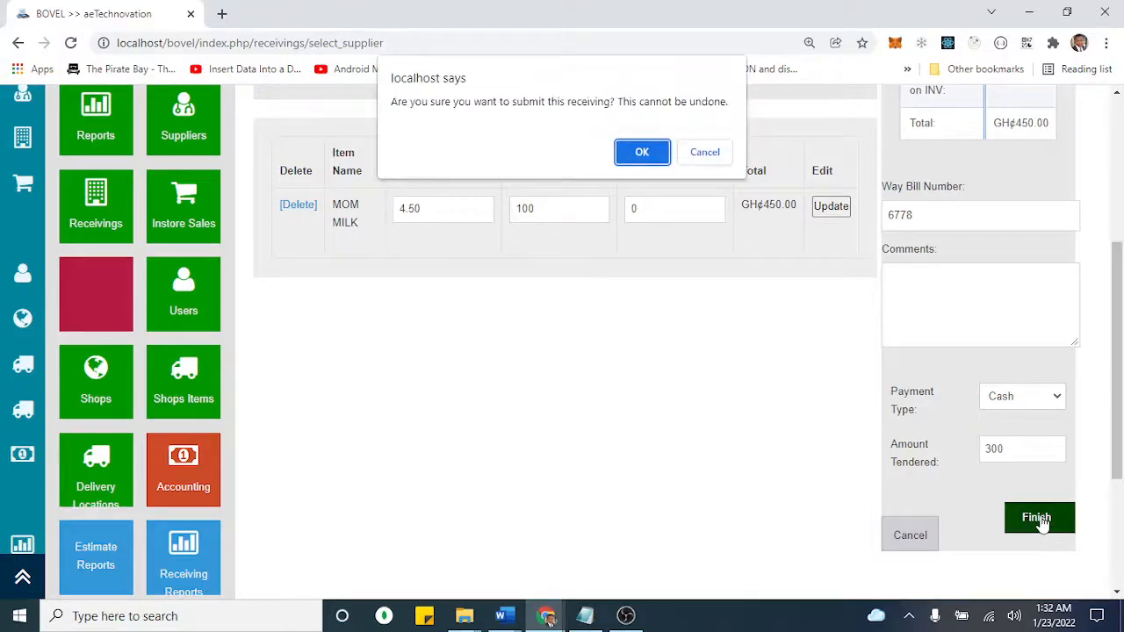
click(635, 154)
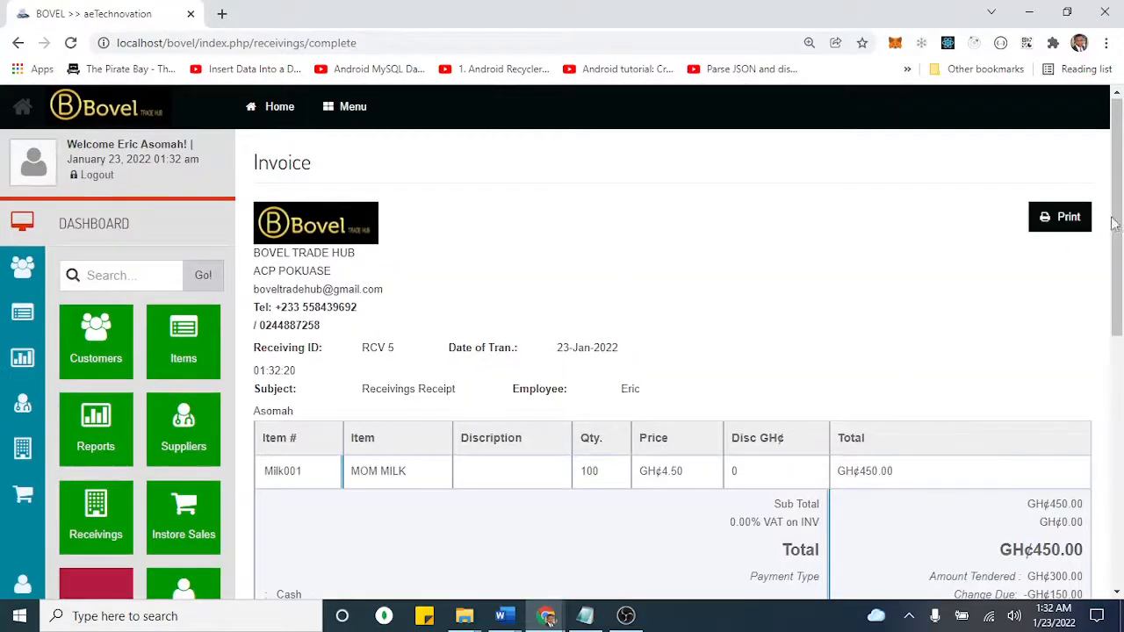
- Examine the receiving invoice, including its item line, total, amount tendered and change due
drag(1118, 226, 1118, 321)
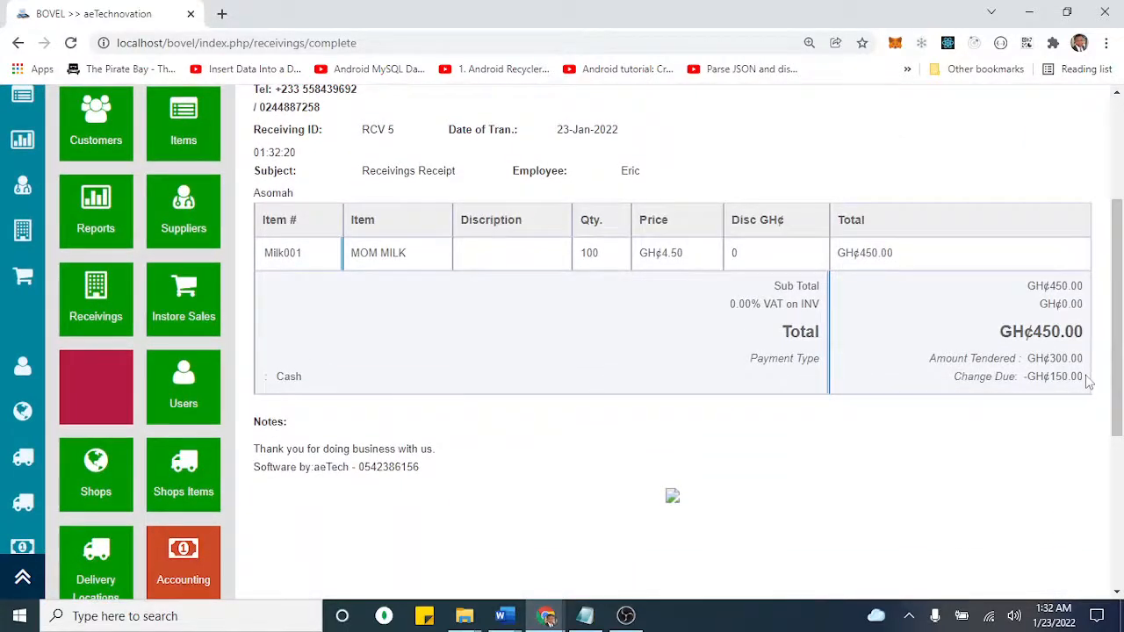
drag(1086, 379, 1043, 378)
click(1028, 358)
drag(1122, 266, 1104, 108)
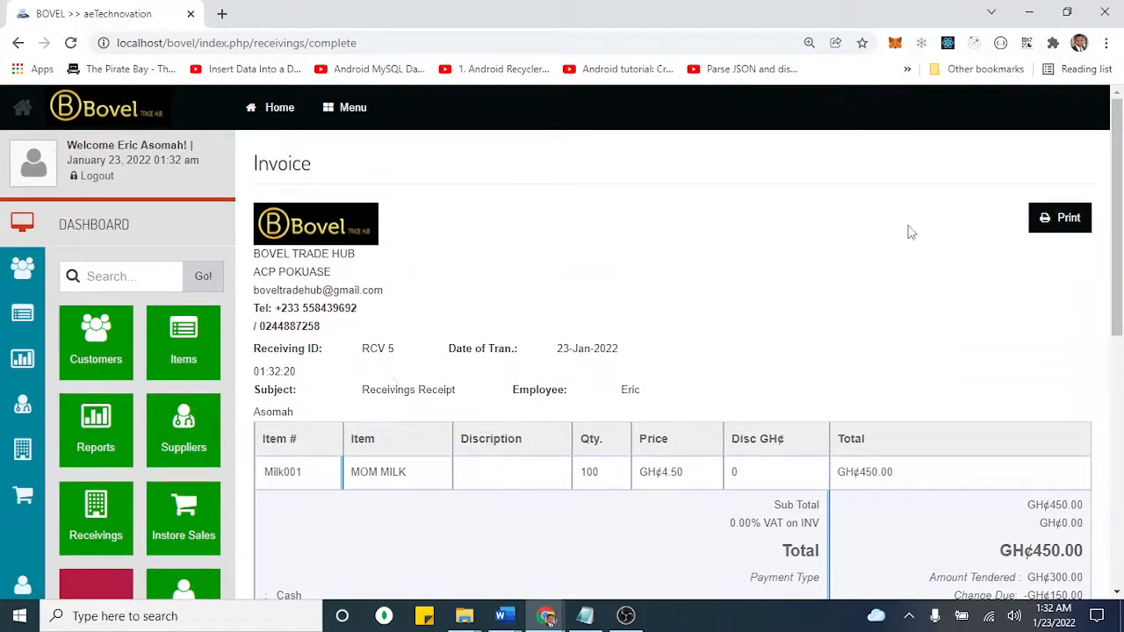
drag(1111, 163, 1112, 330)
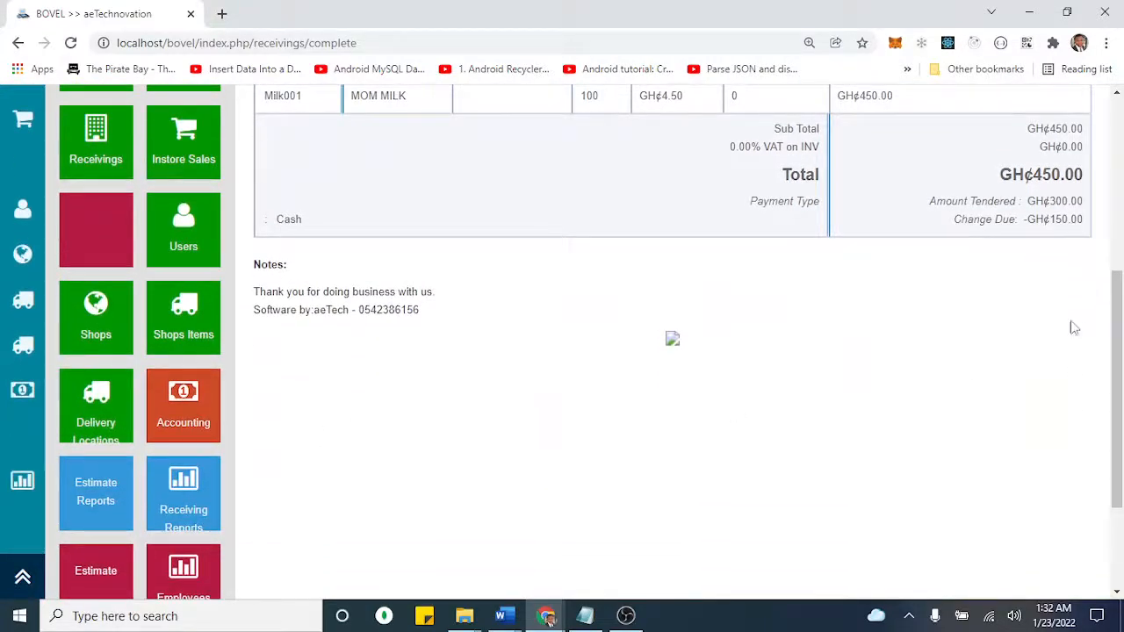
drag(1117, 318, 1121, 109)
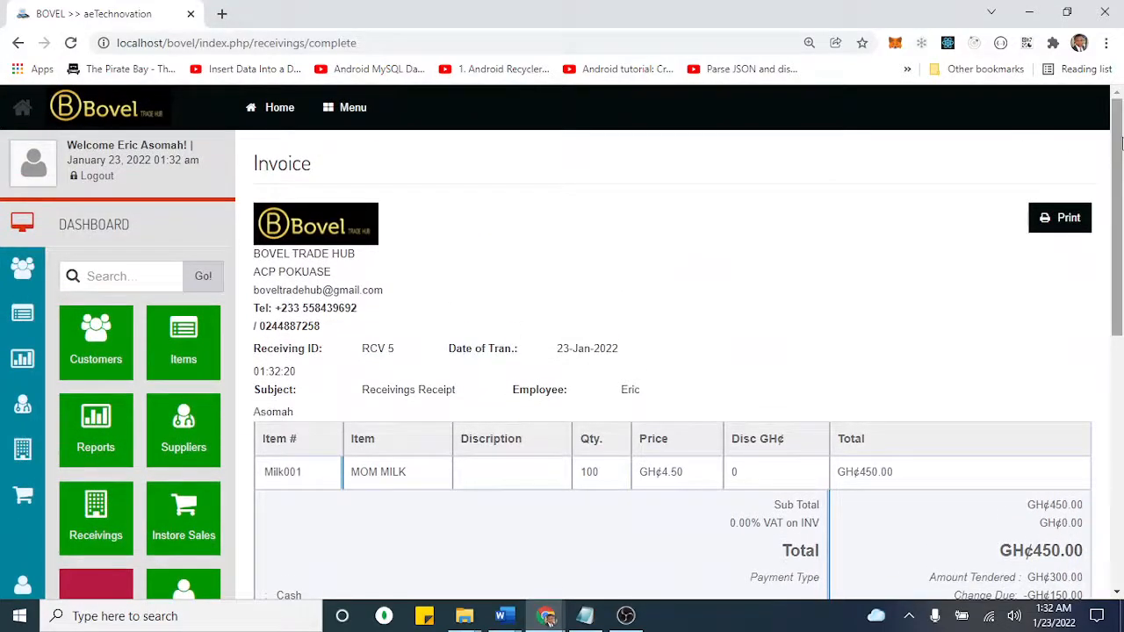
- Search the items list for MOM, examine MOM MILK's inventory tracking details, and return to the items list
click(188, 326)
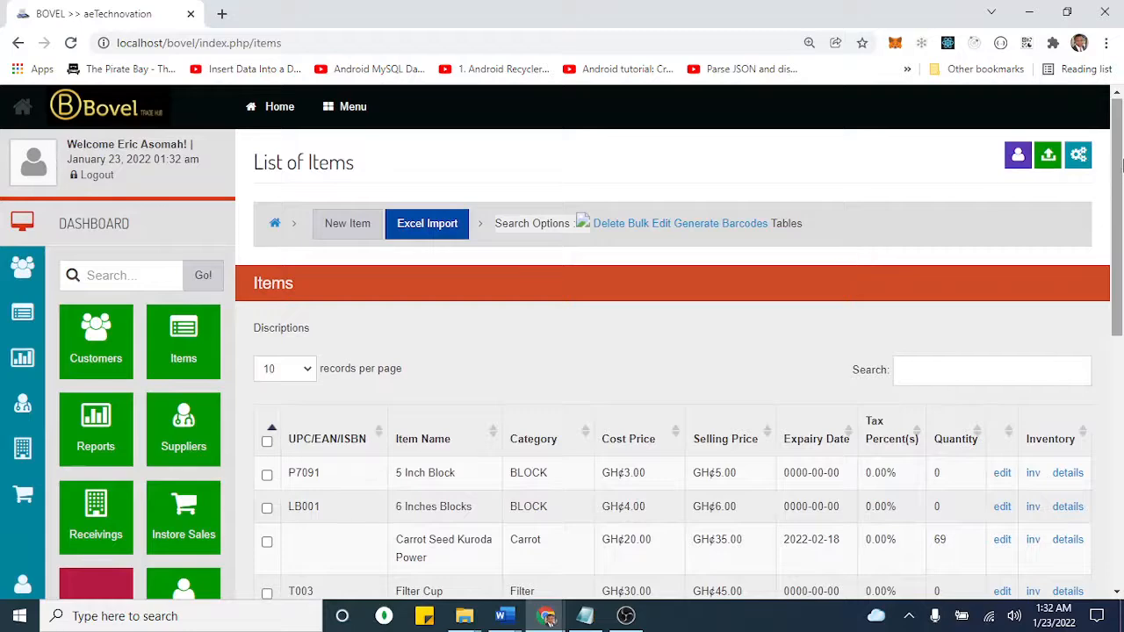
drag(1119, 149, 1119, 220)
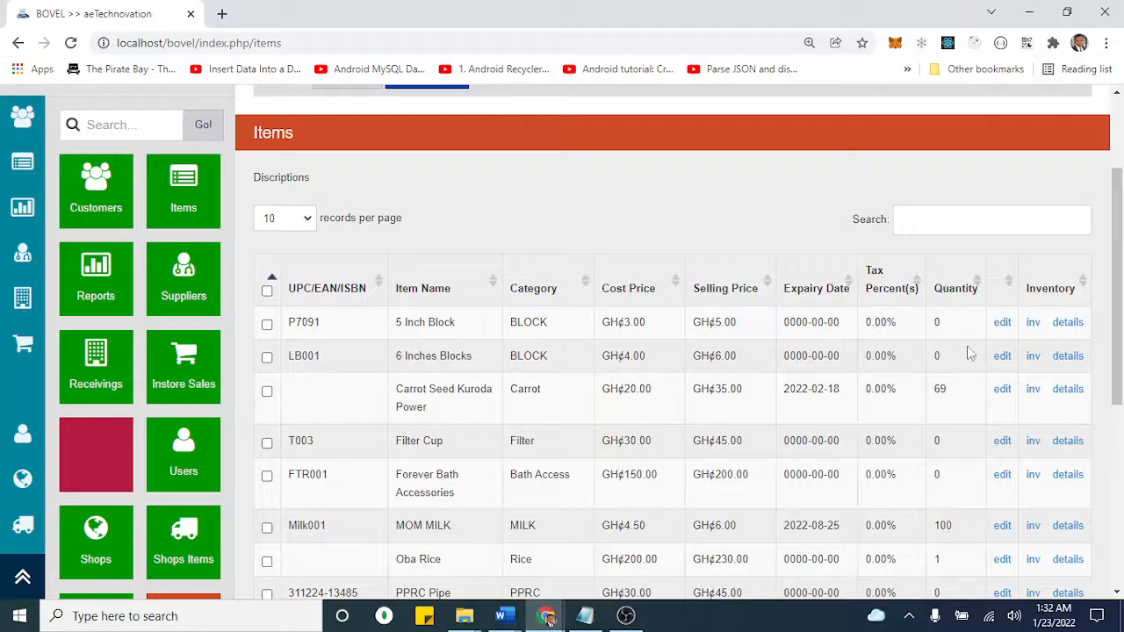
click(955, 222)
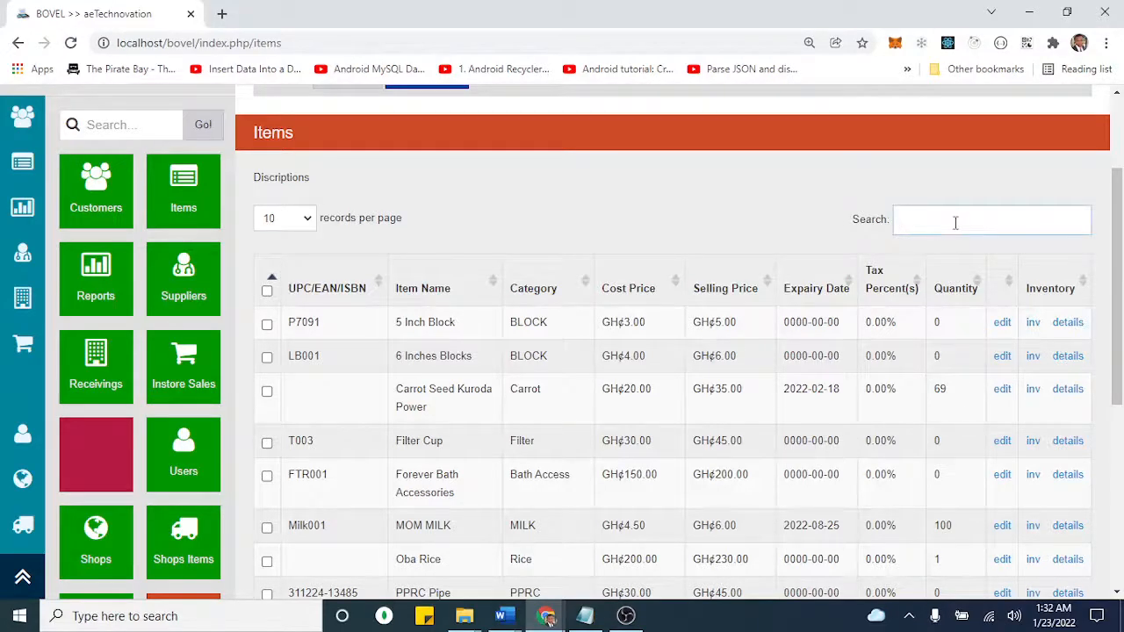
text(MOM)
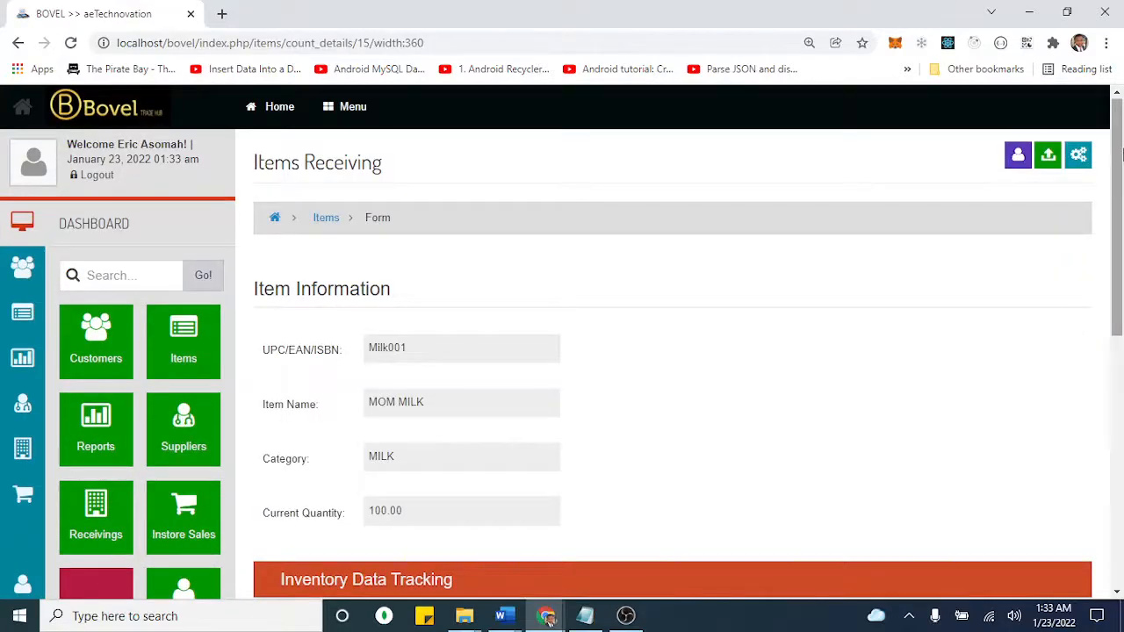
drag(1118, 169, 1104, 342)
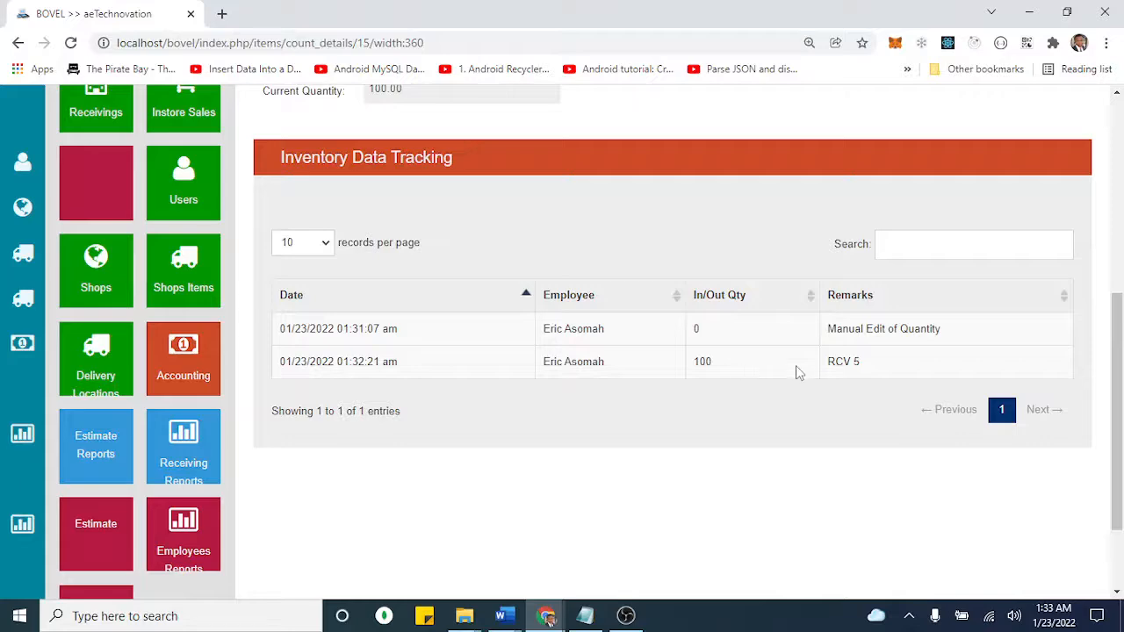
drag(1115, 303, 1111, 176)
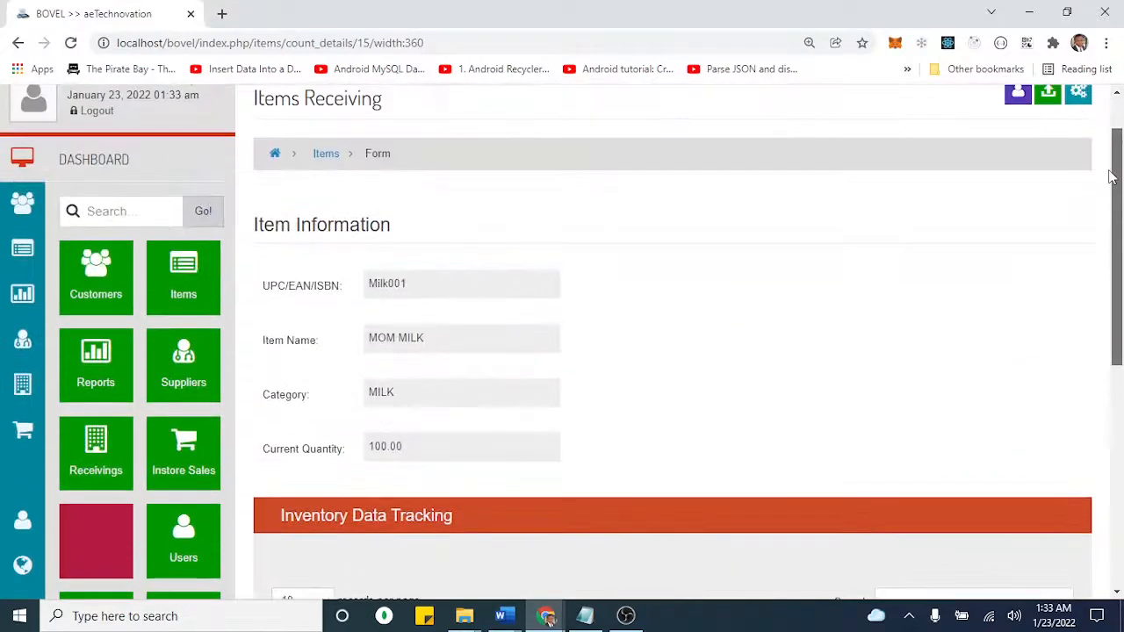
click(204, 275)
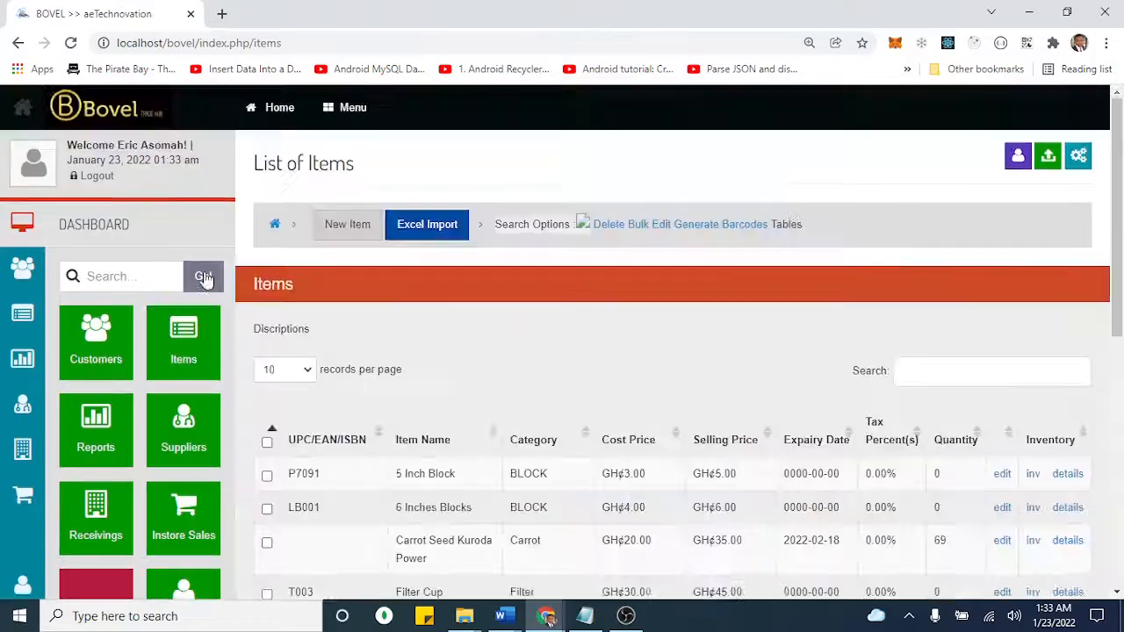
drag(1117, 151, 1117, 231)
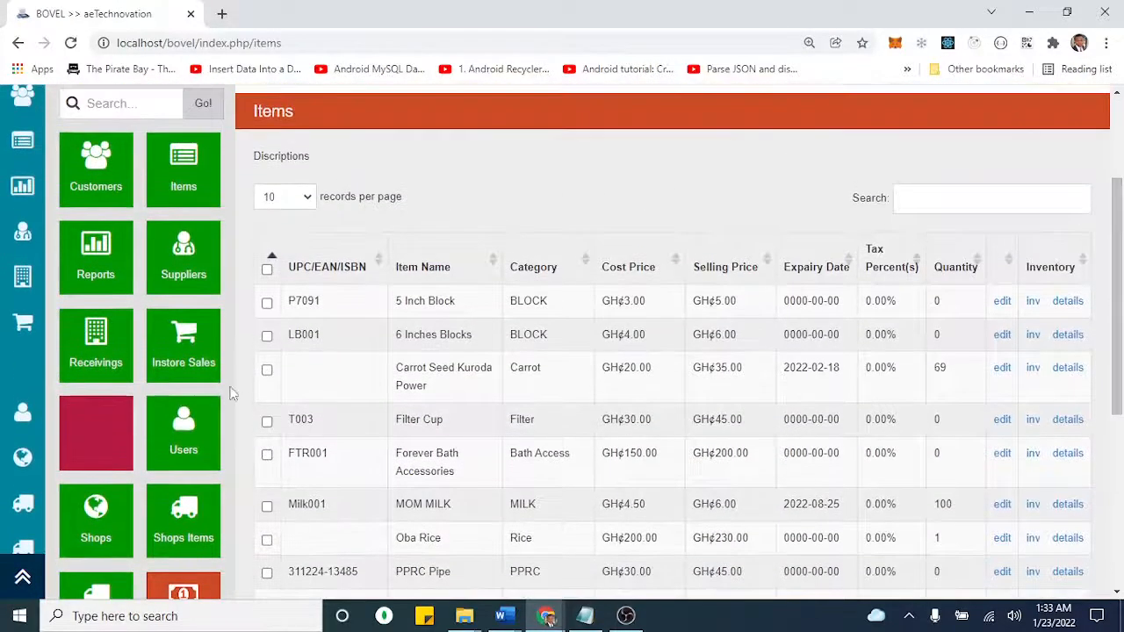
- Open the in-store sales register and add MOM MILK to the sale basket
click(187, 367)
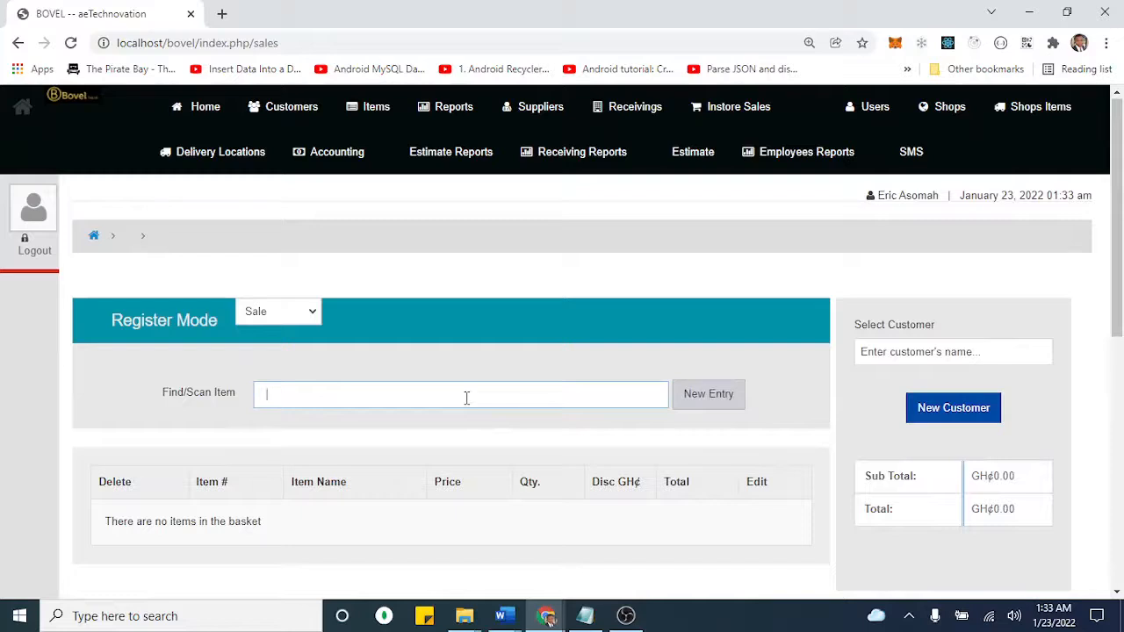
text(MOM)
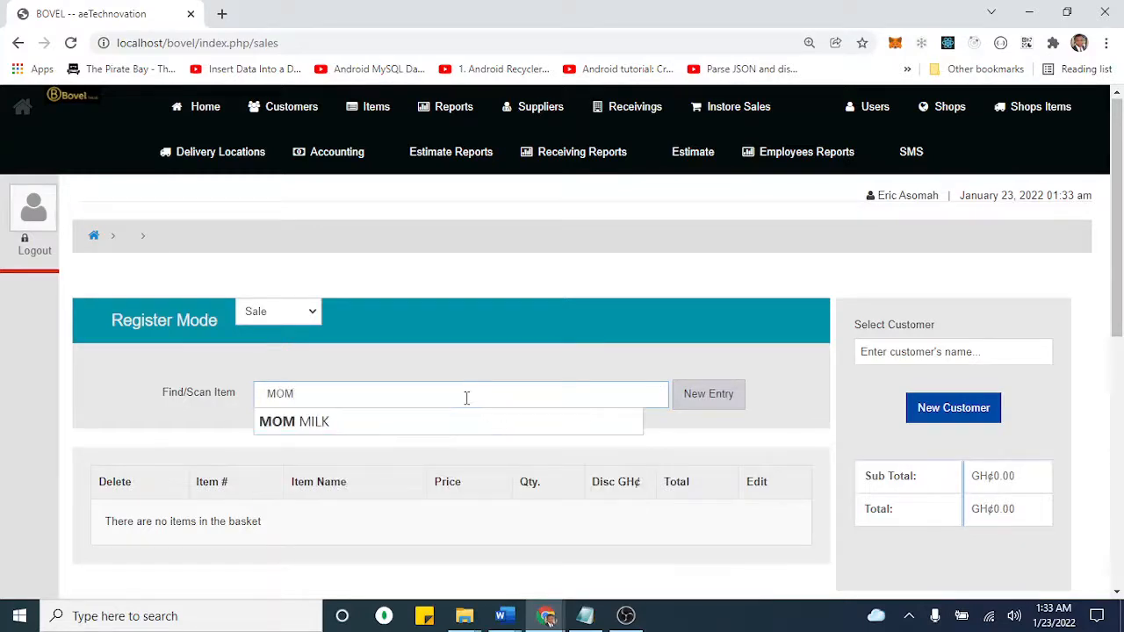
click(407, 423)
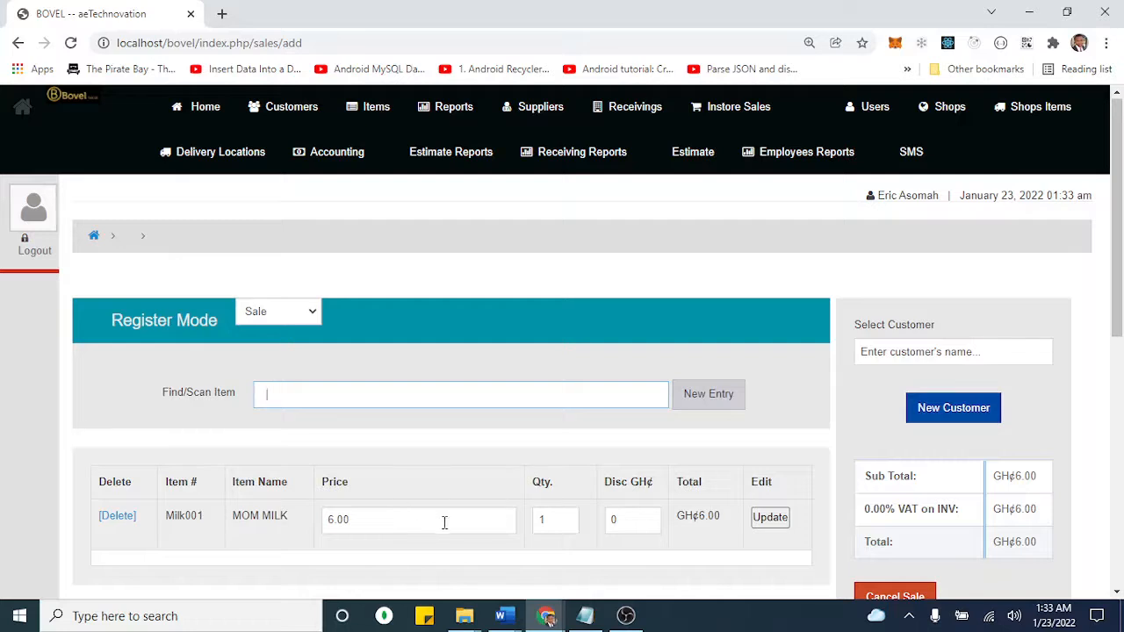
- Set MOM MILK's quantity in the sale basket to 20 and update the line
double_click(540, 520)
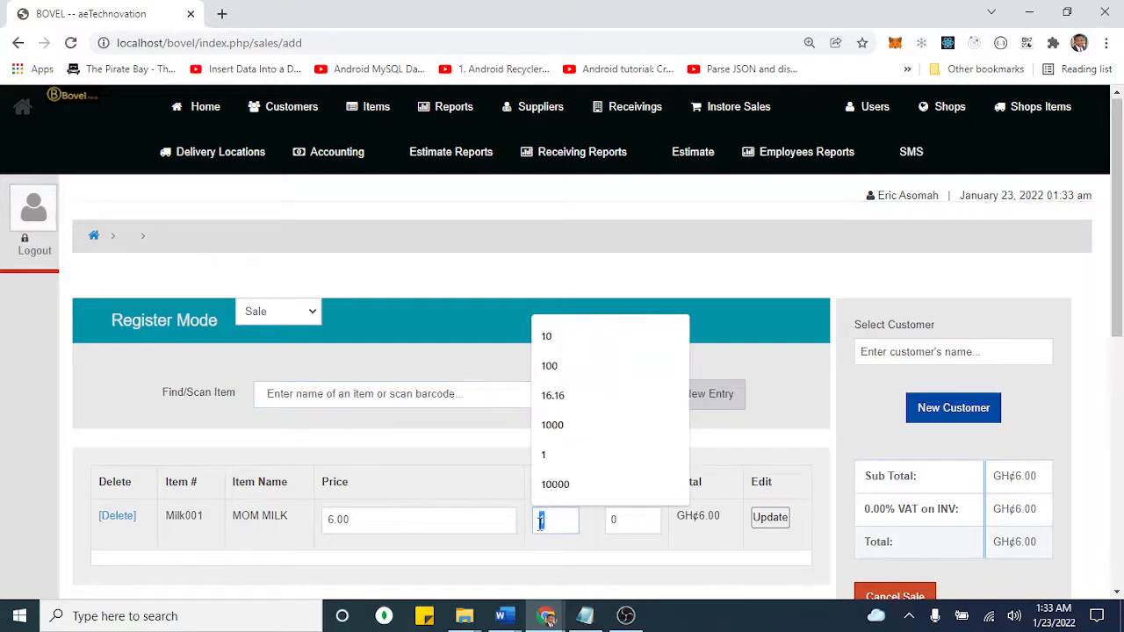
text(20)
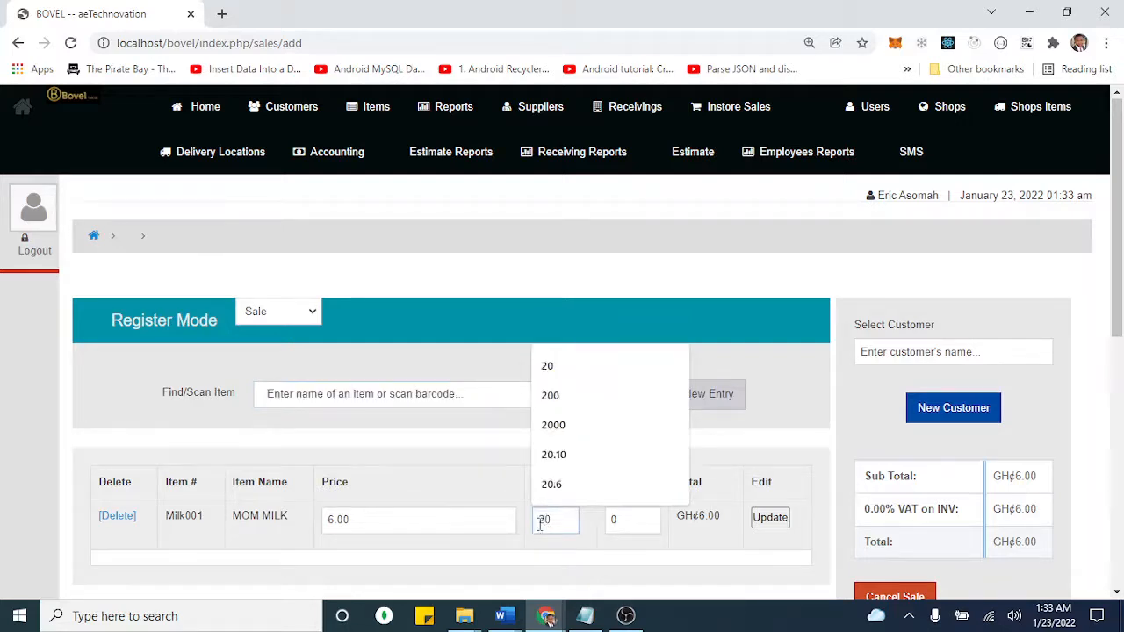
click(768, 519)
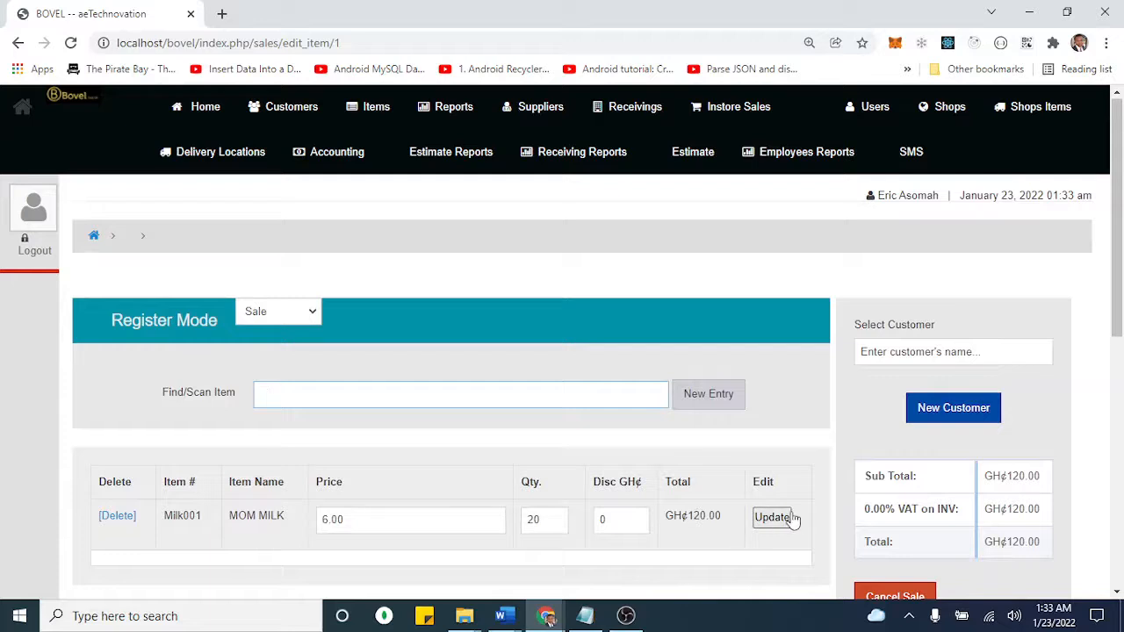
- Try to add Forever Bath Accessories and other listed items to the sale basket
click(410, 396)
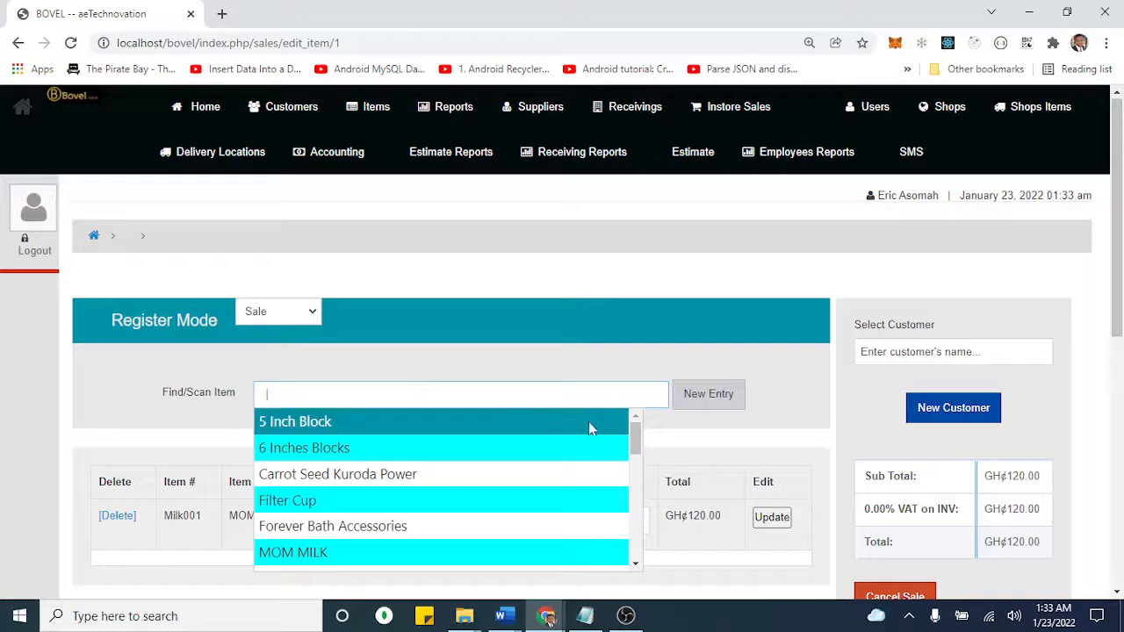
click(480, 527)
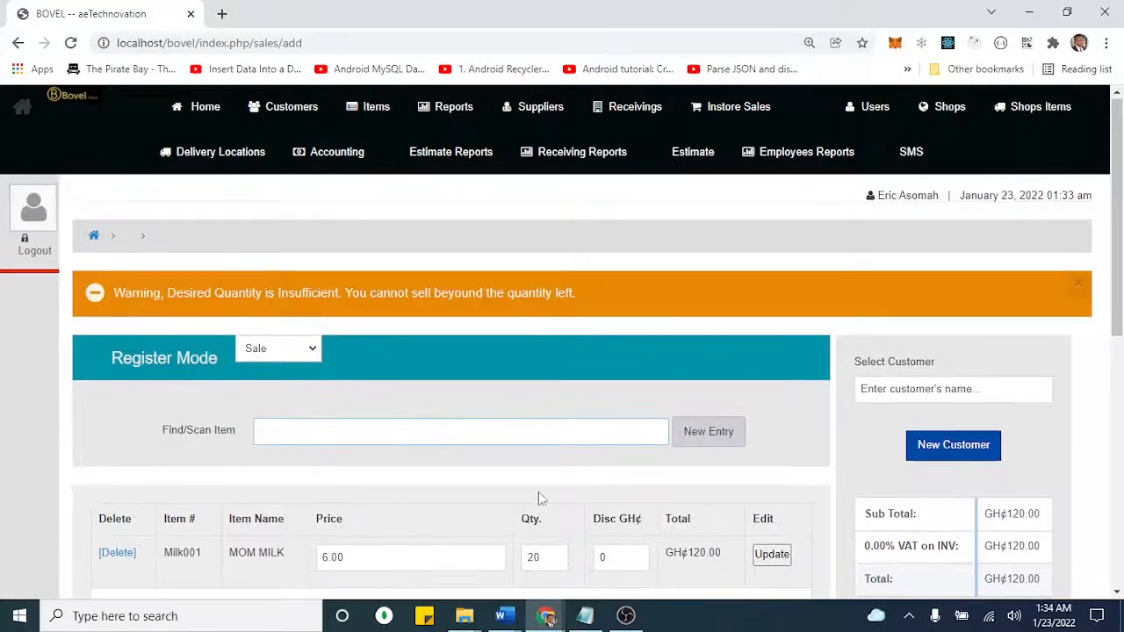
scroll(1118, 266, down, 1)
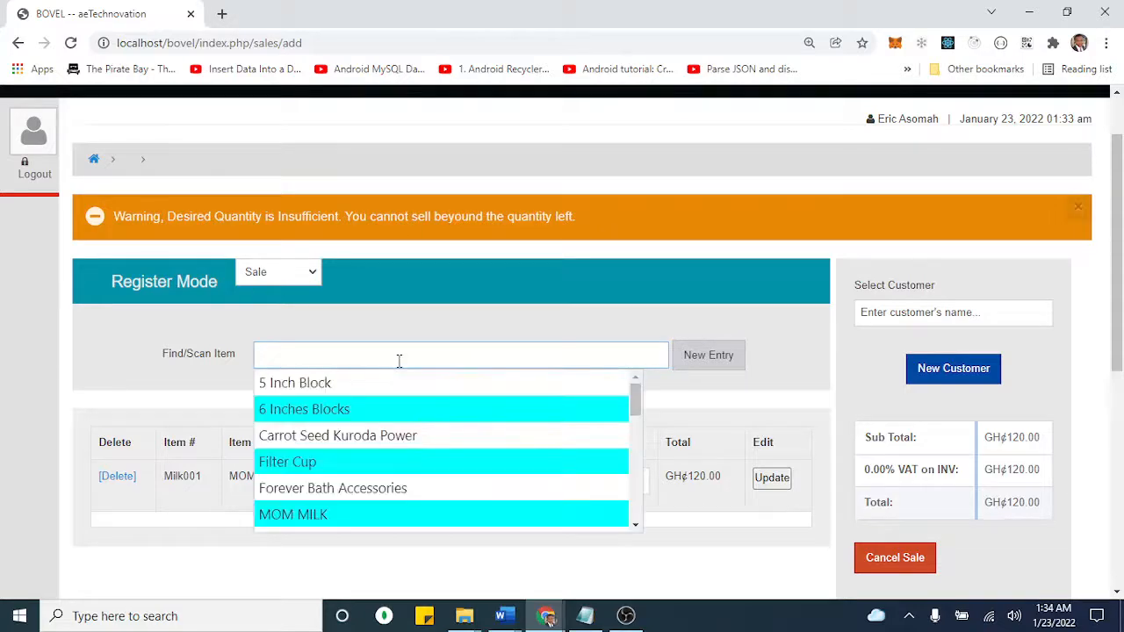
drag(635, 408, 635, 463)
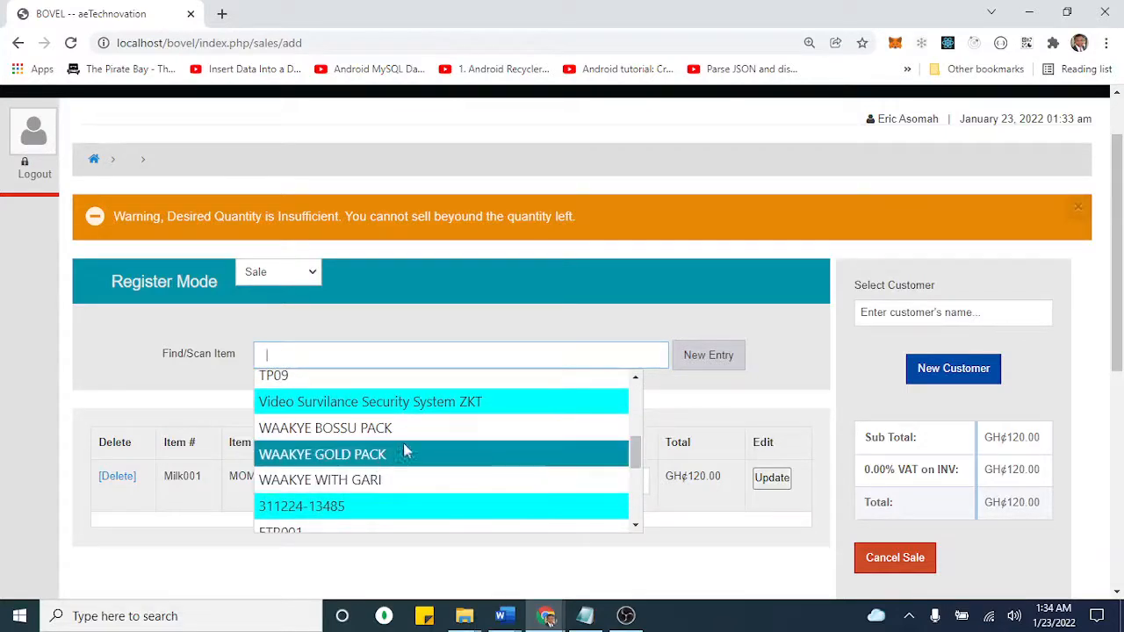
key(BackSpace)
text(11)
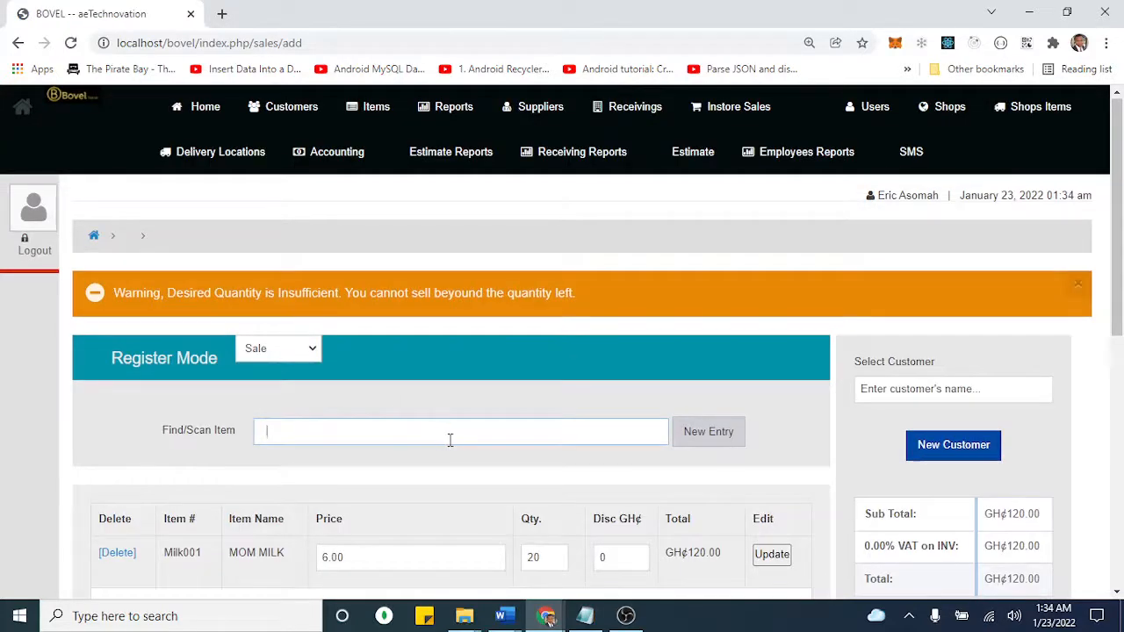
click(475, 463)
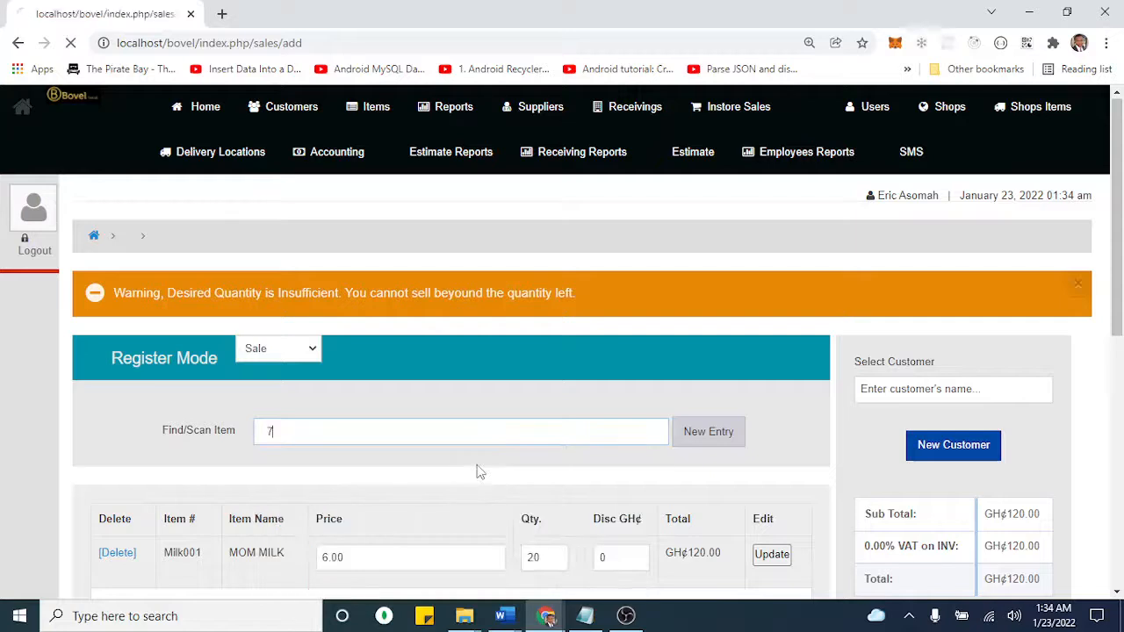
- Add Carrot Seed Kuroda Power to the sale basket with a quantity of 1
click(481, 441)
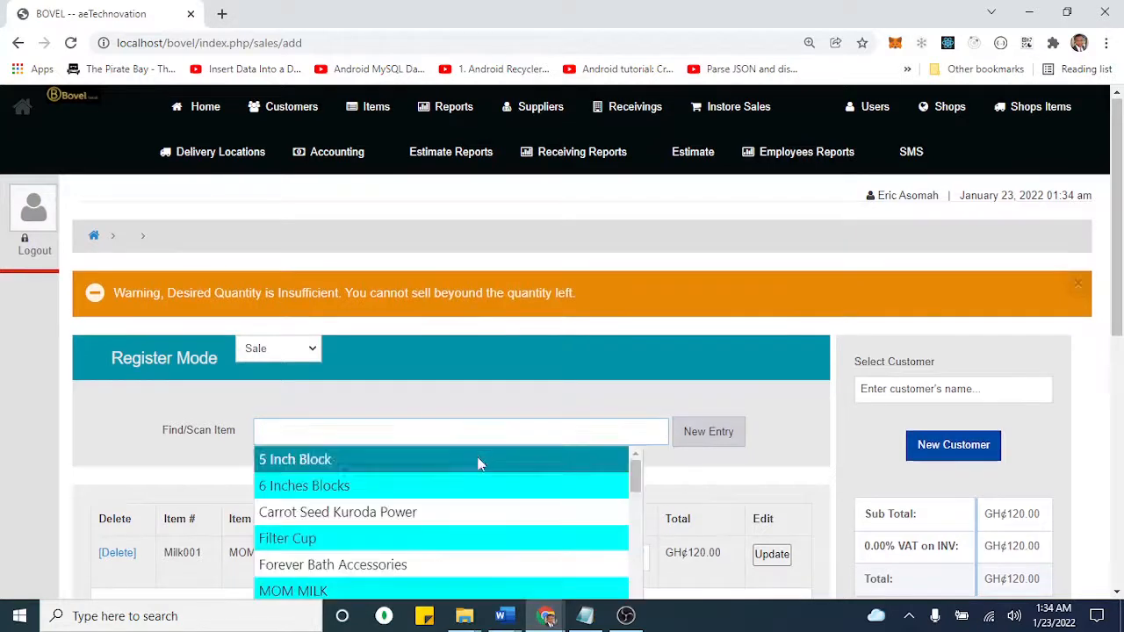
click(461, 512)
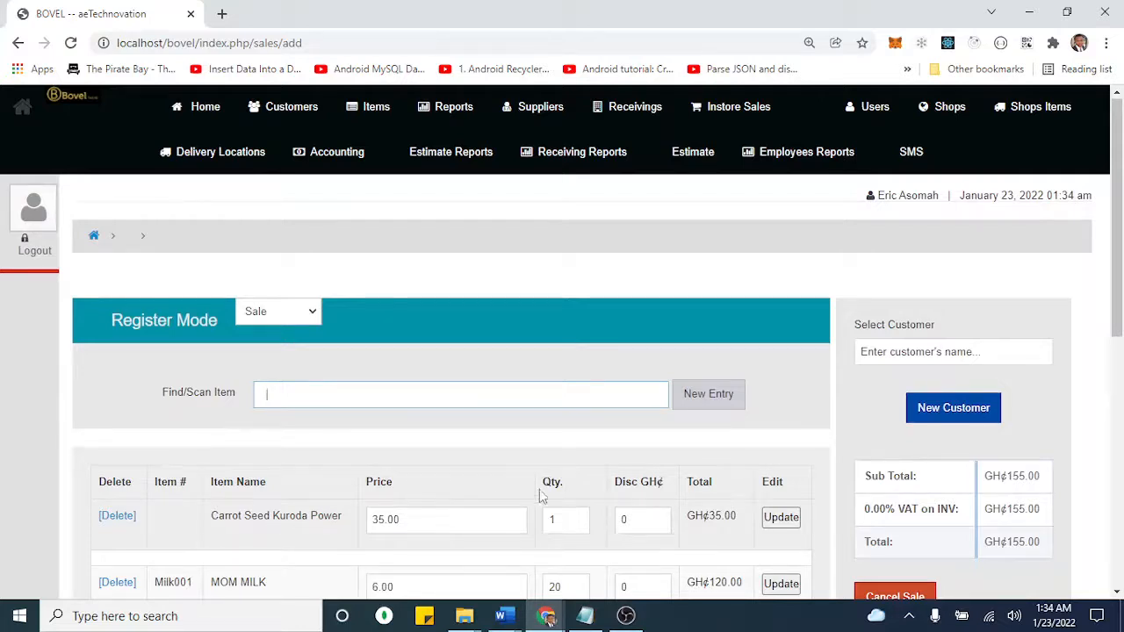
drag(1121, 251, 1120, 306)
click(559, 359)
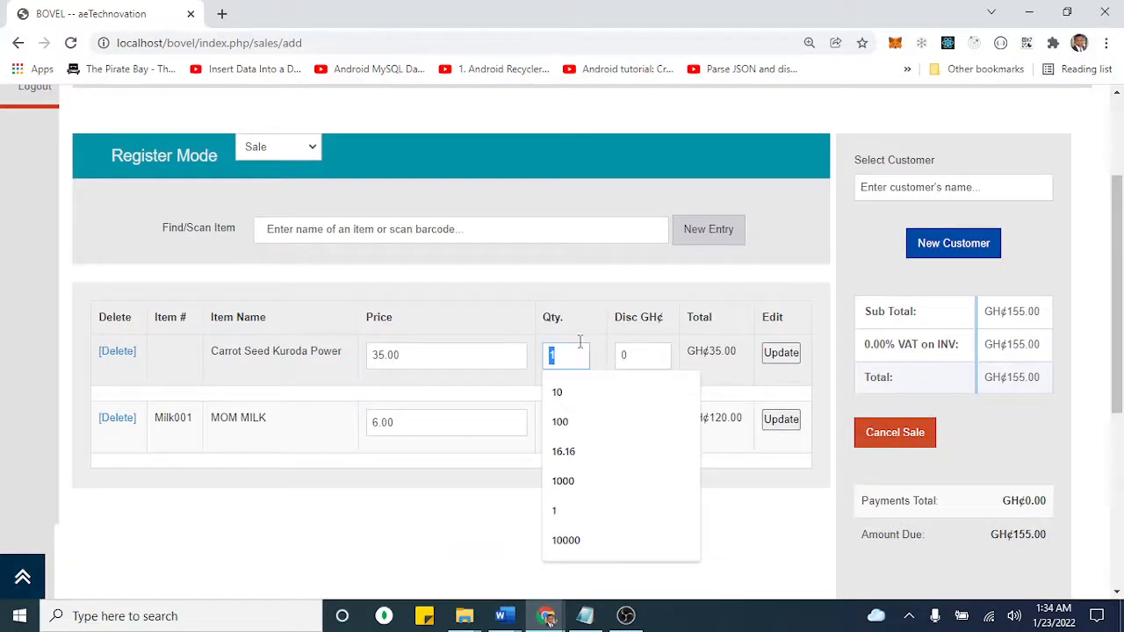
click(580, 332)
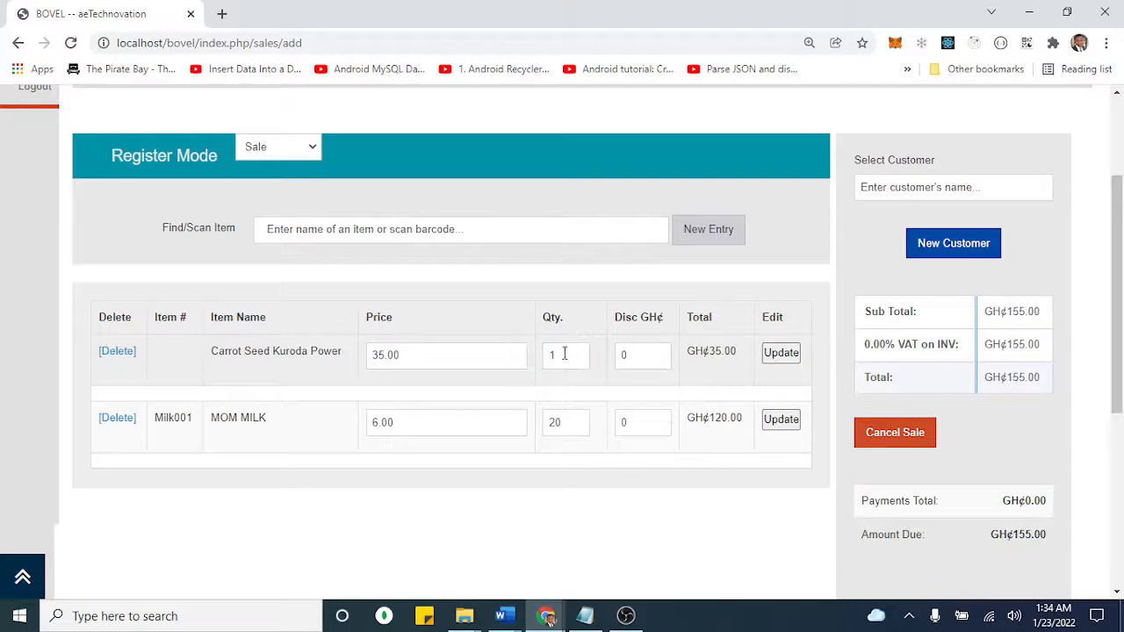
- Assign an existing customer to the sale, choosing the third entry in the customer suggestions
click(952, 187)
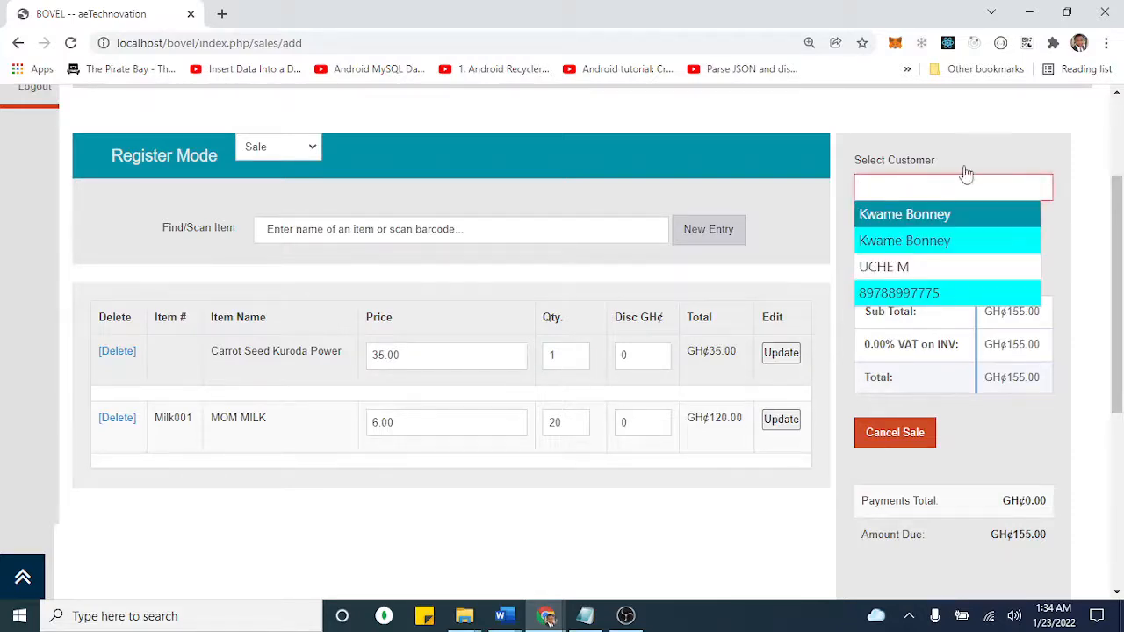
click(982, 141)
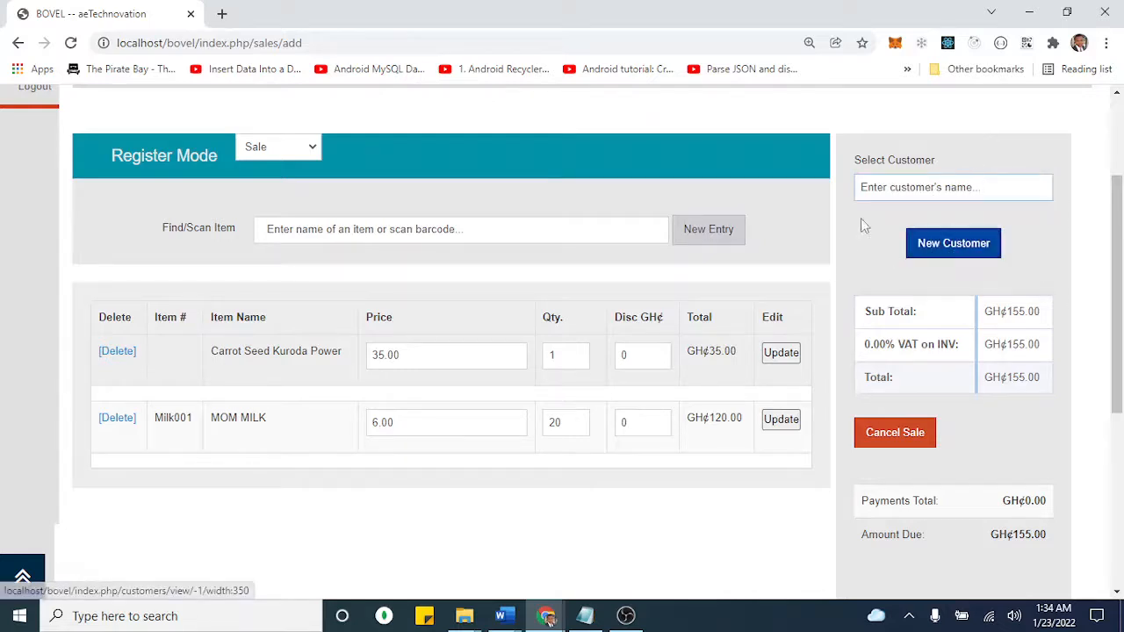
click(950, 188)
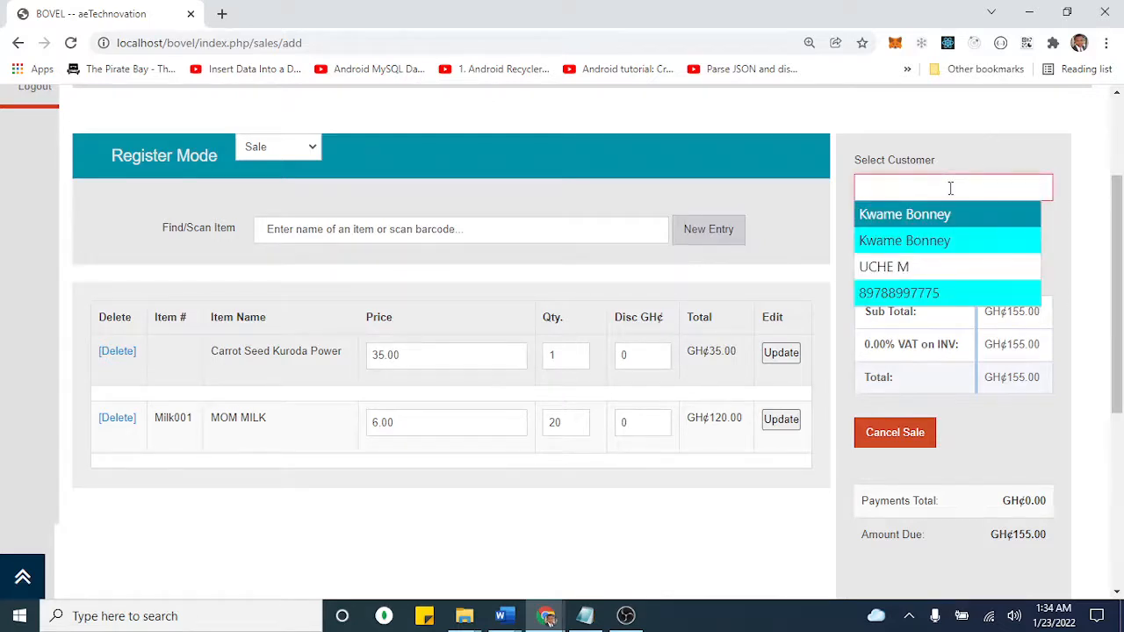
click(889, 270)
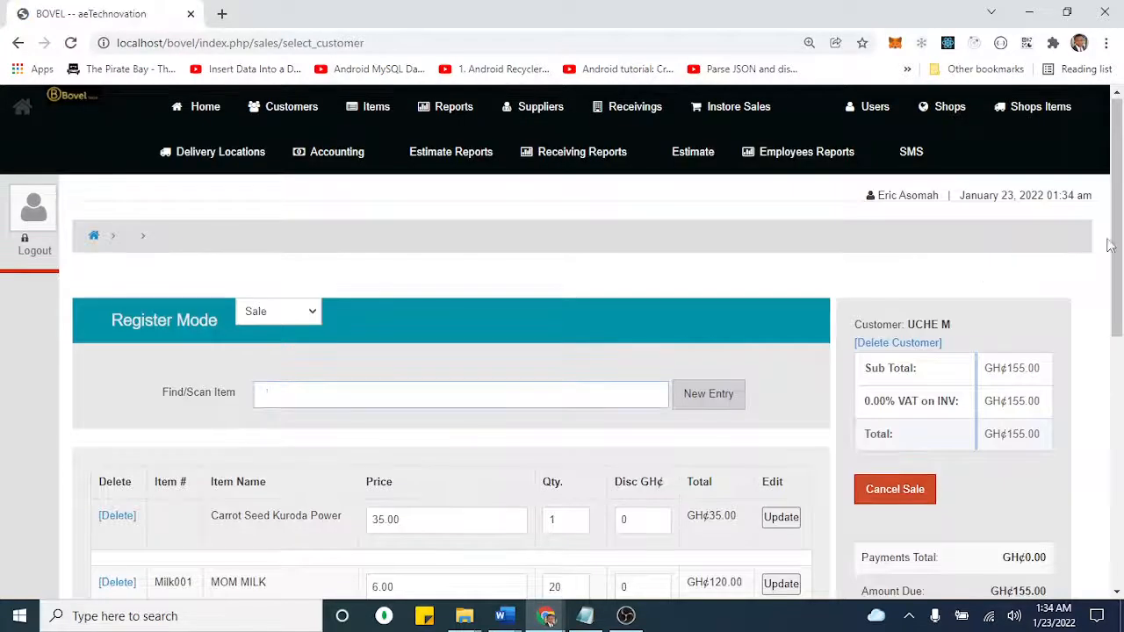
- Set the amount tendered to 200 with cash payment and complete the sale
drag(1116, 248, 1117, 419)
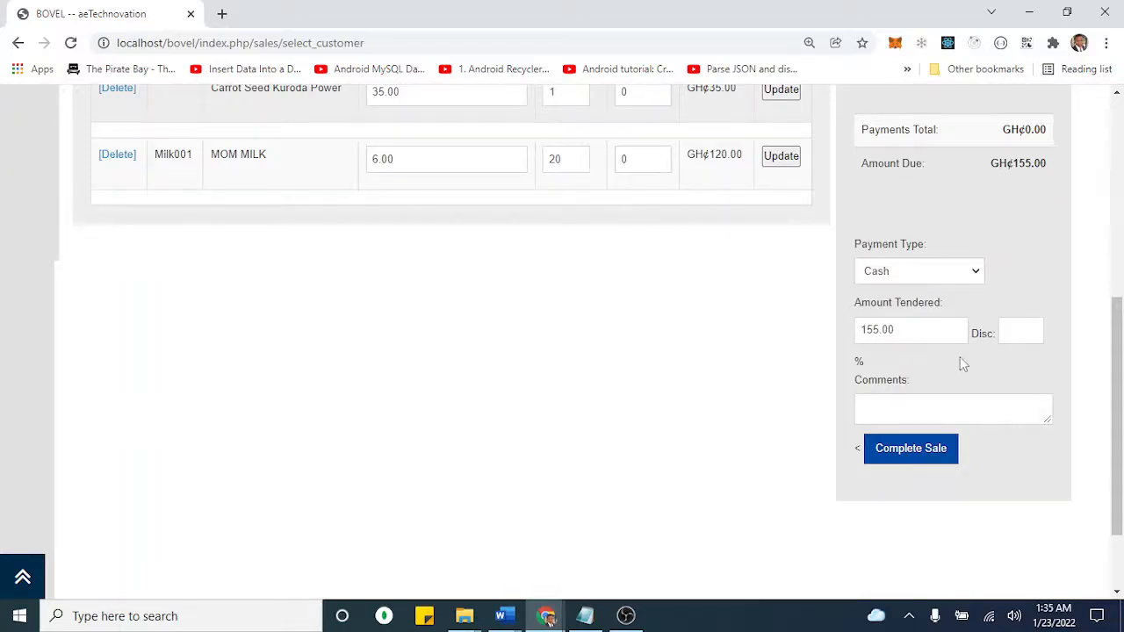
drag(901, 326, 859, 329)
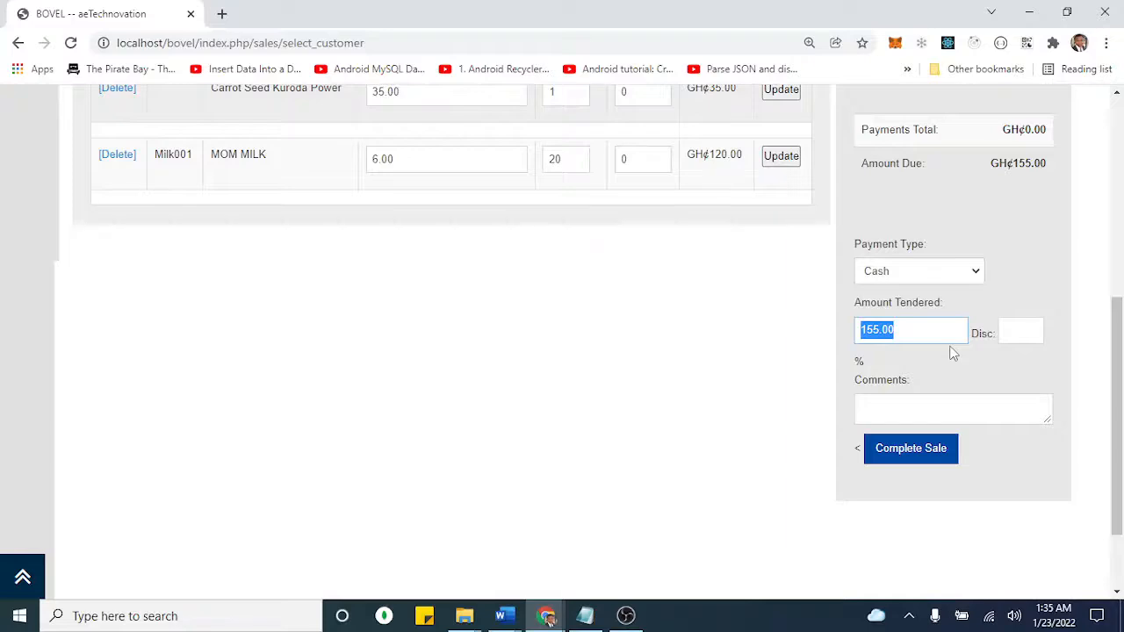
text(2000)
key(BackSpace)
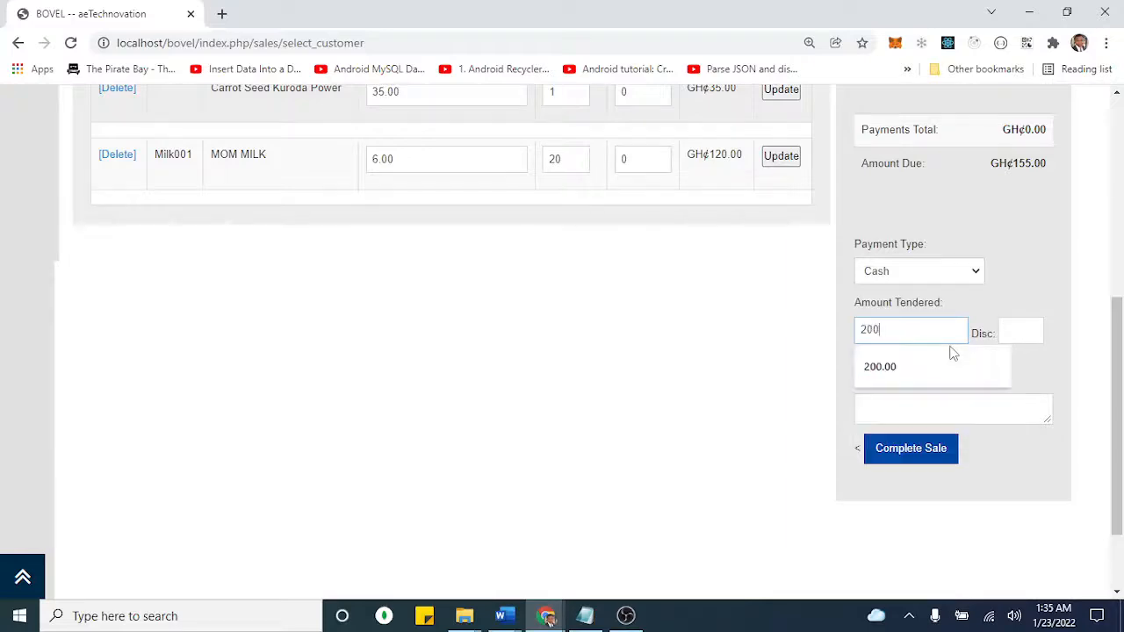
click(1058, 355)
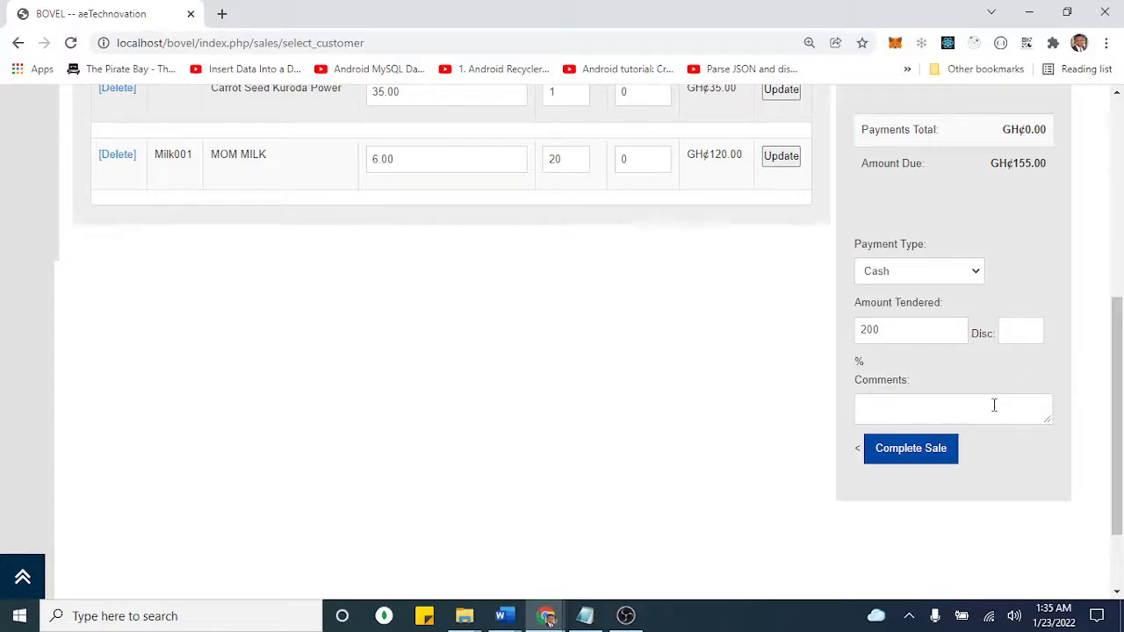
click(899, 451)
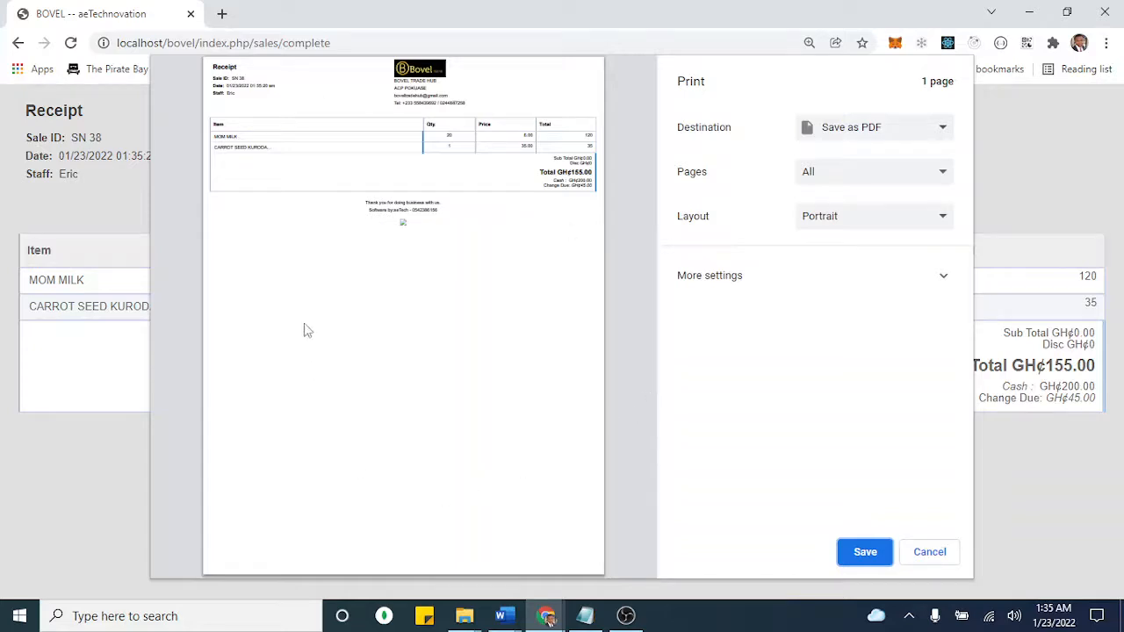
- Examine the enlarged receipt print preview and the ALLPRINT printer destination, and close the print dialog without printing
click(195, 491)
click(194, 491)
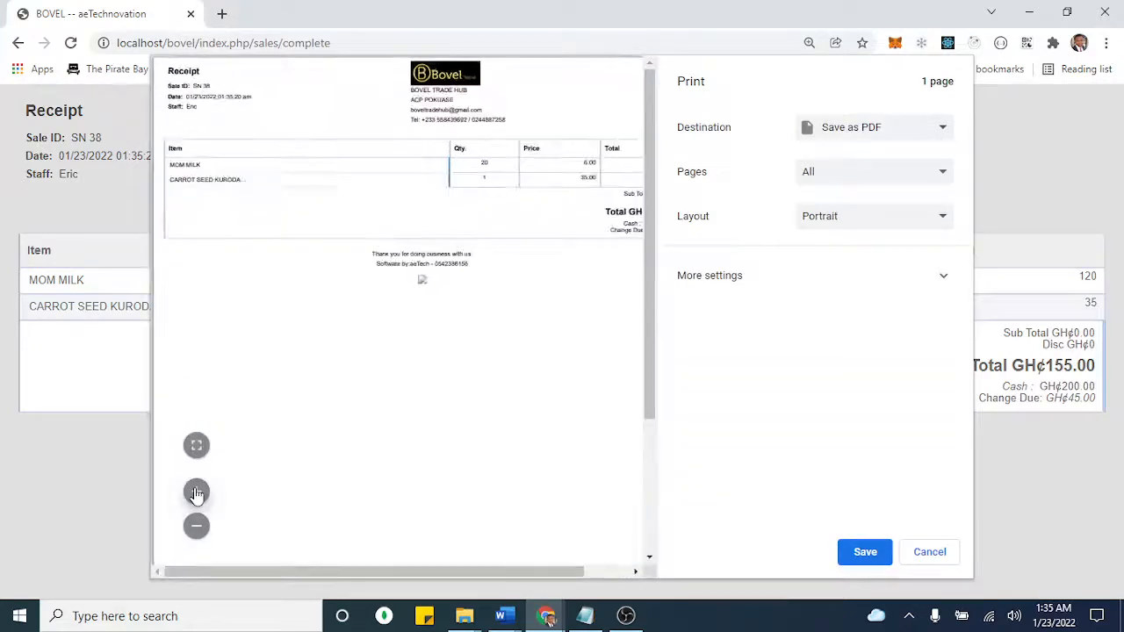
click(194, 492)
drag(285, 569, 540, 584)
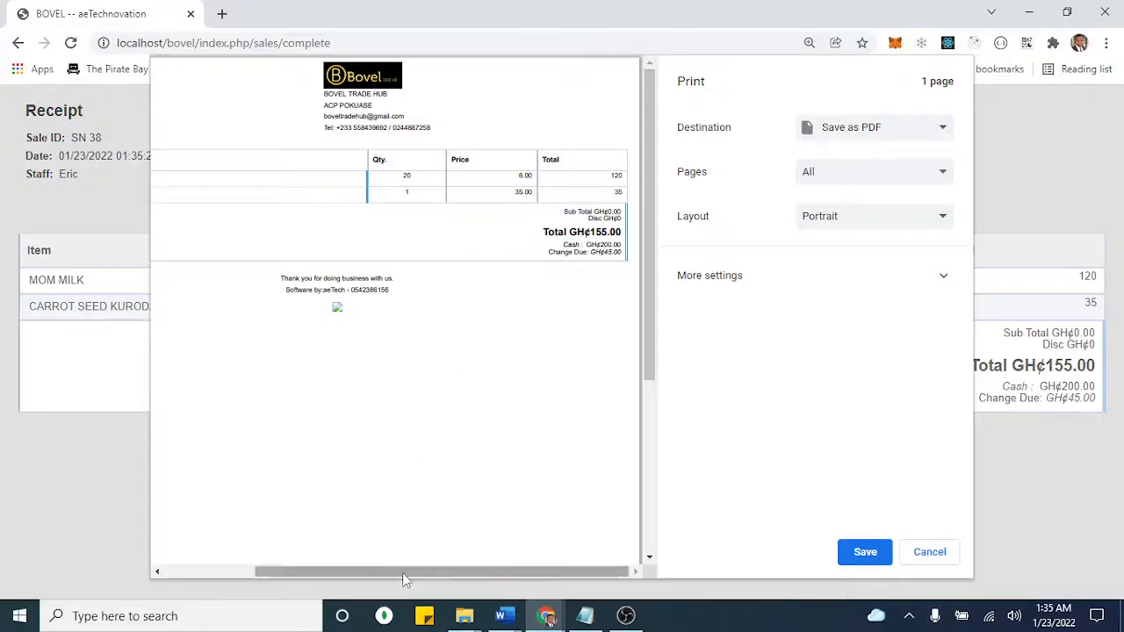
drag(402, 572, 249, 574)
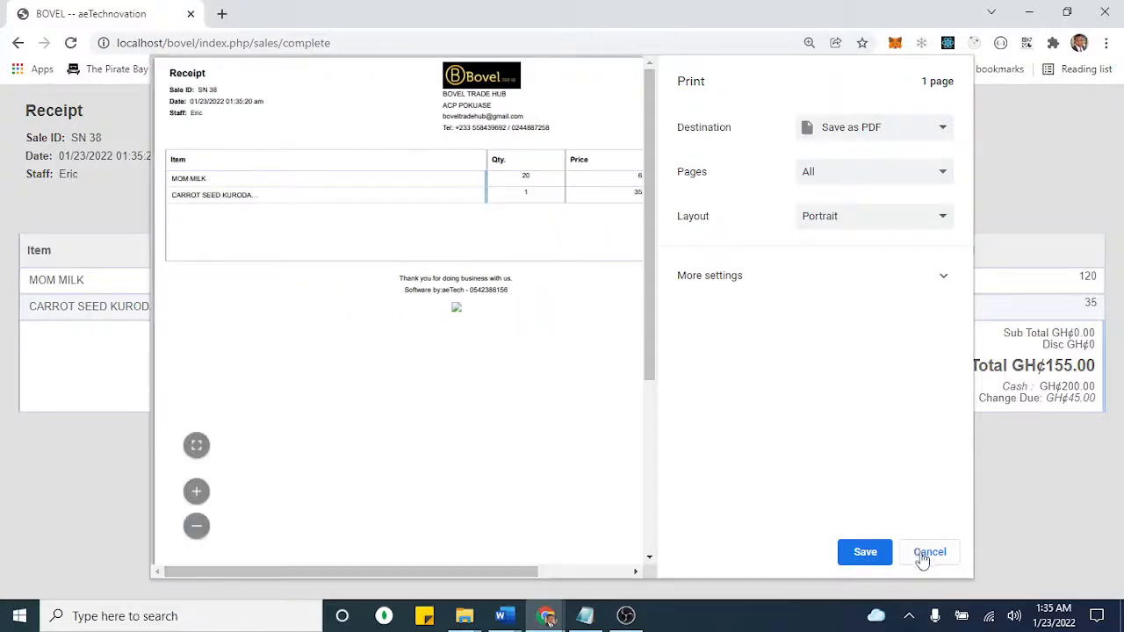
click(906, 132)
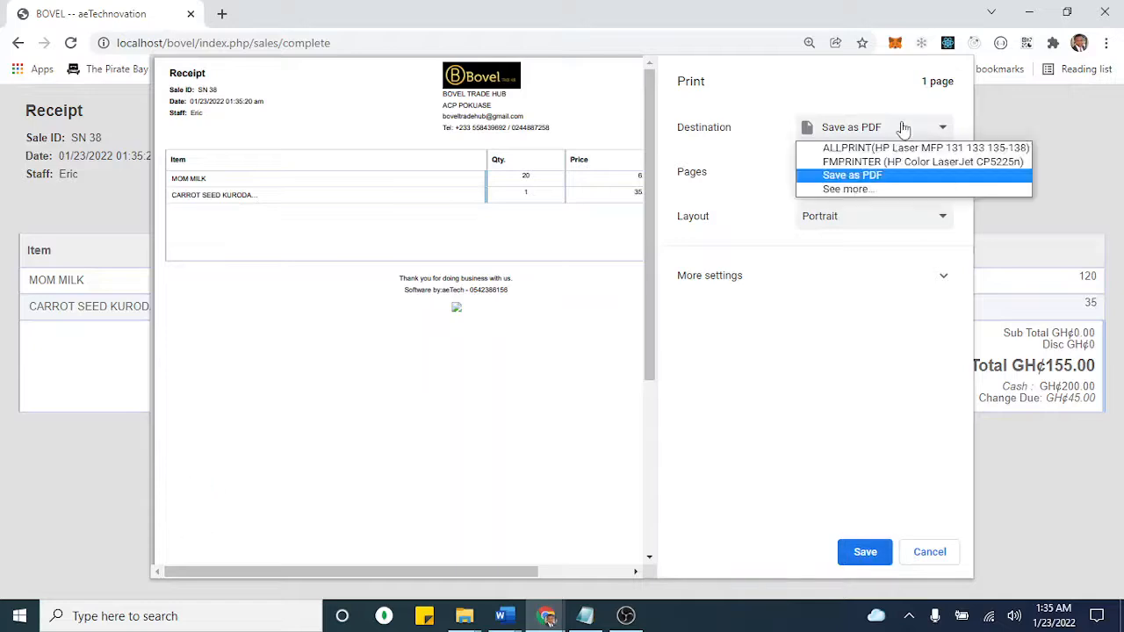
click(882, 149)
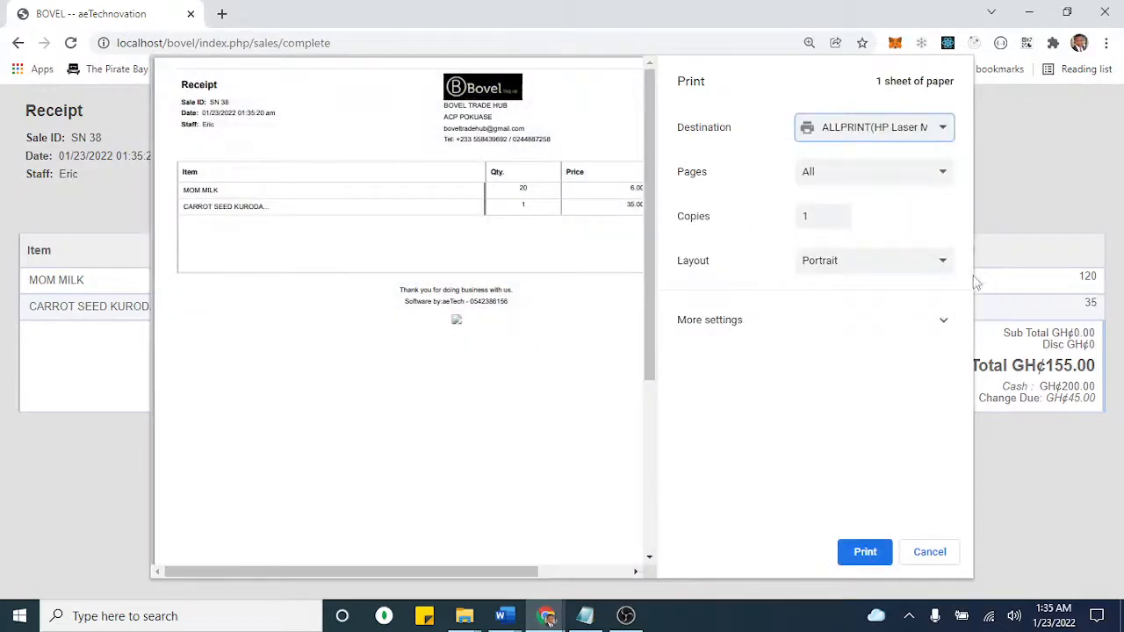
click(928, 552)
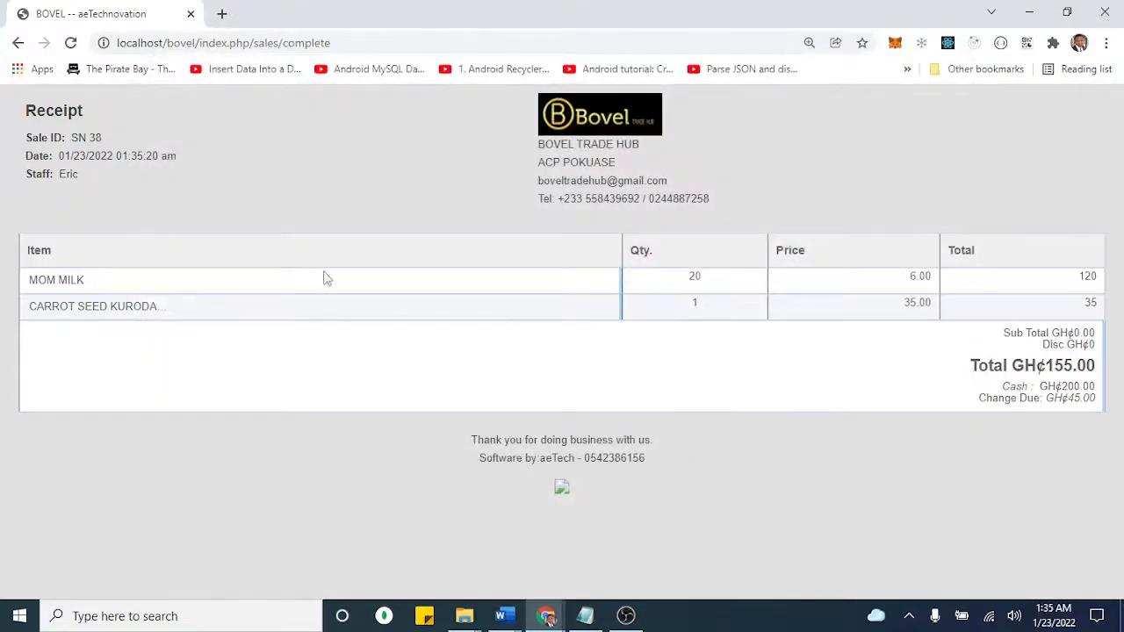
- Leave the receipt, return to the home dashboard, and dismiss the reorder warning
click(581, 115)
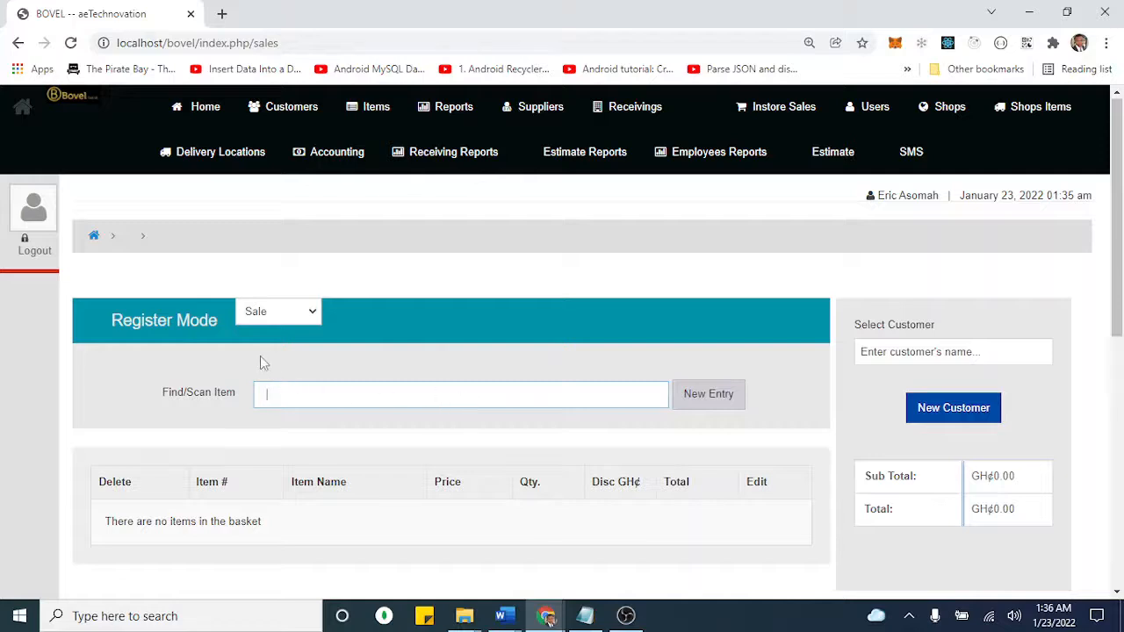
click(200, 110)
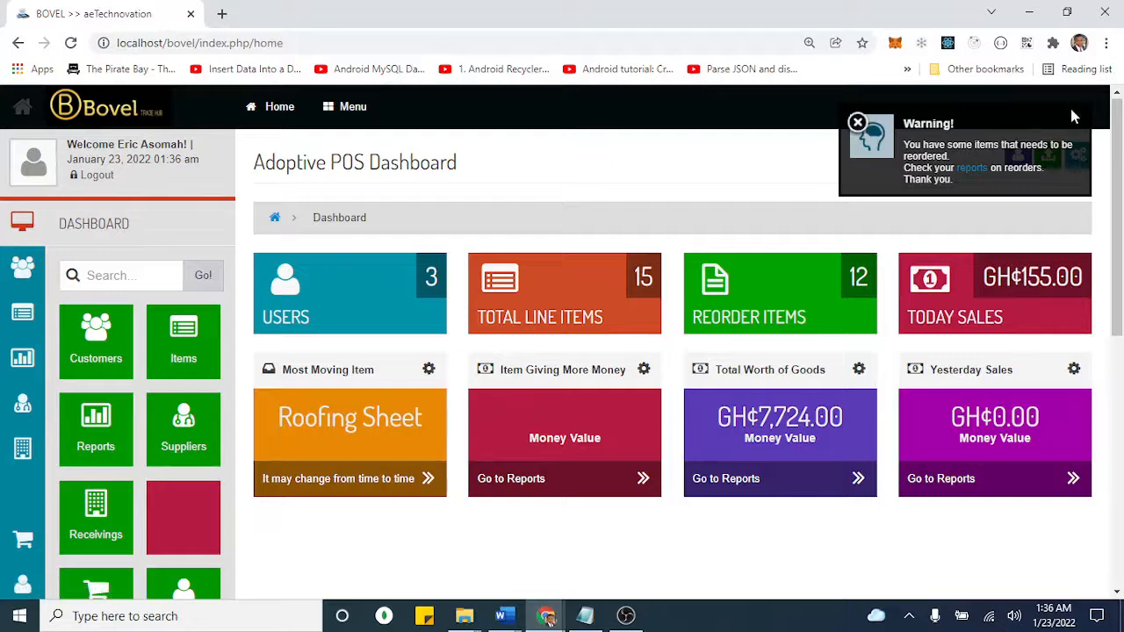
click(858, 123)
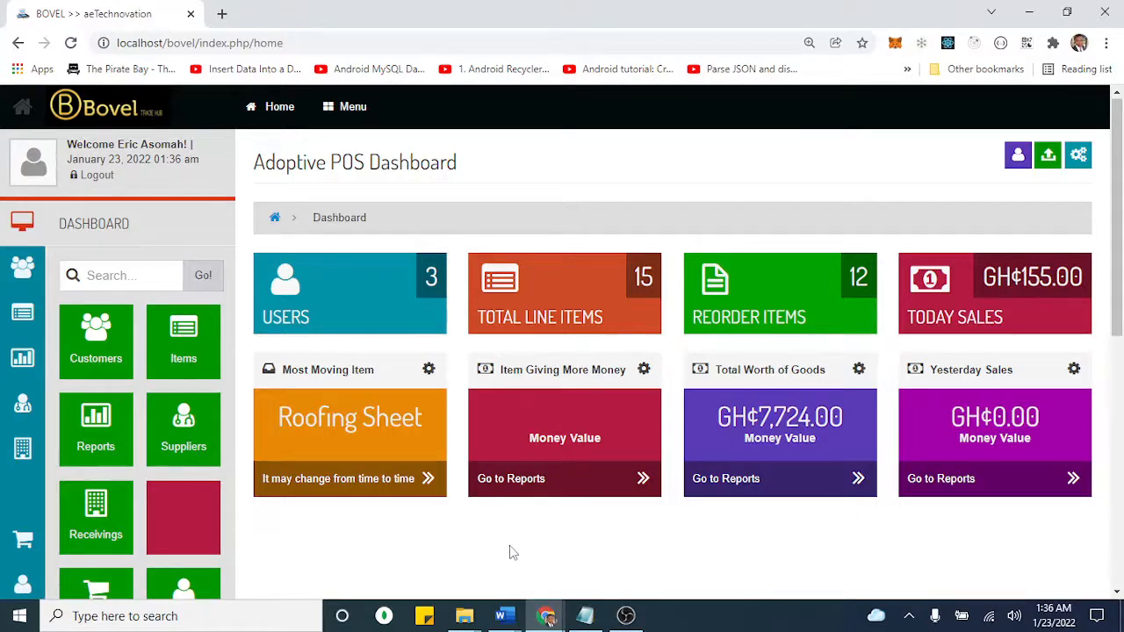
- Search the items list for MOM and examine MOM MILK's remaining quantity
click(185, 352)
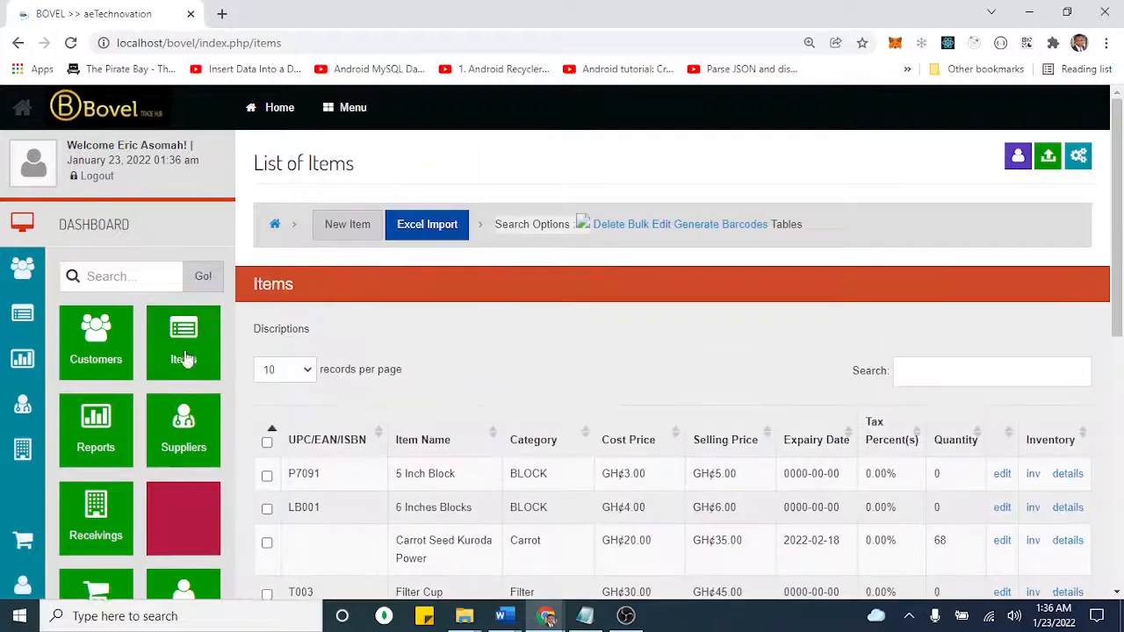
click(935, 375)
text(M)
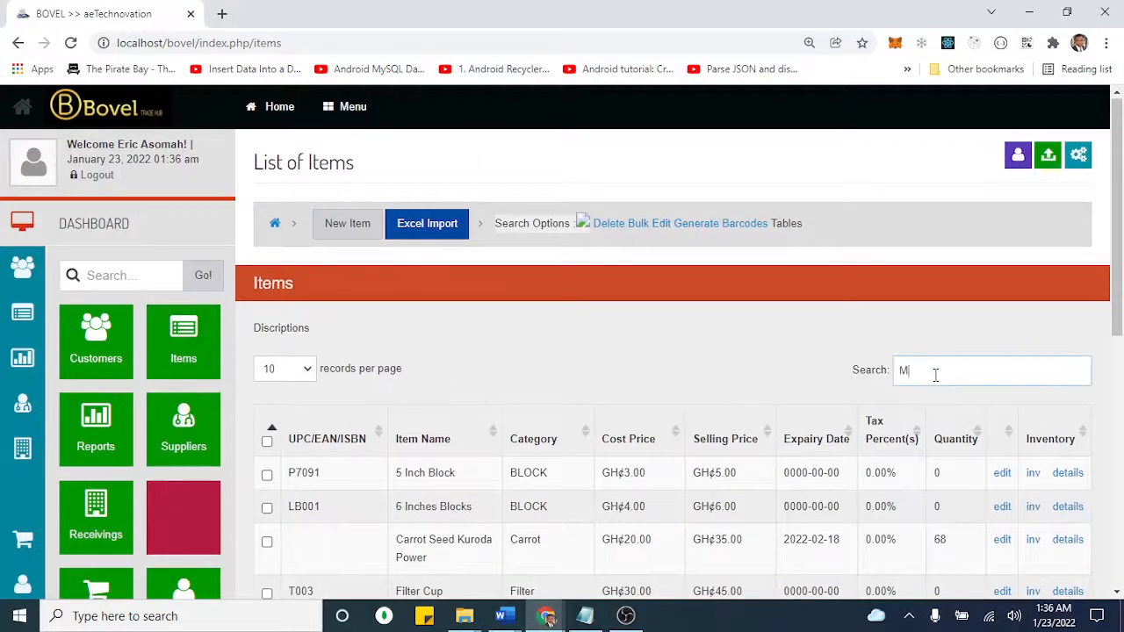
text(OM)
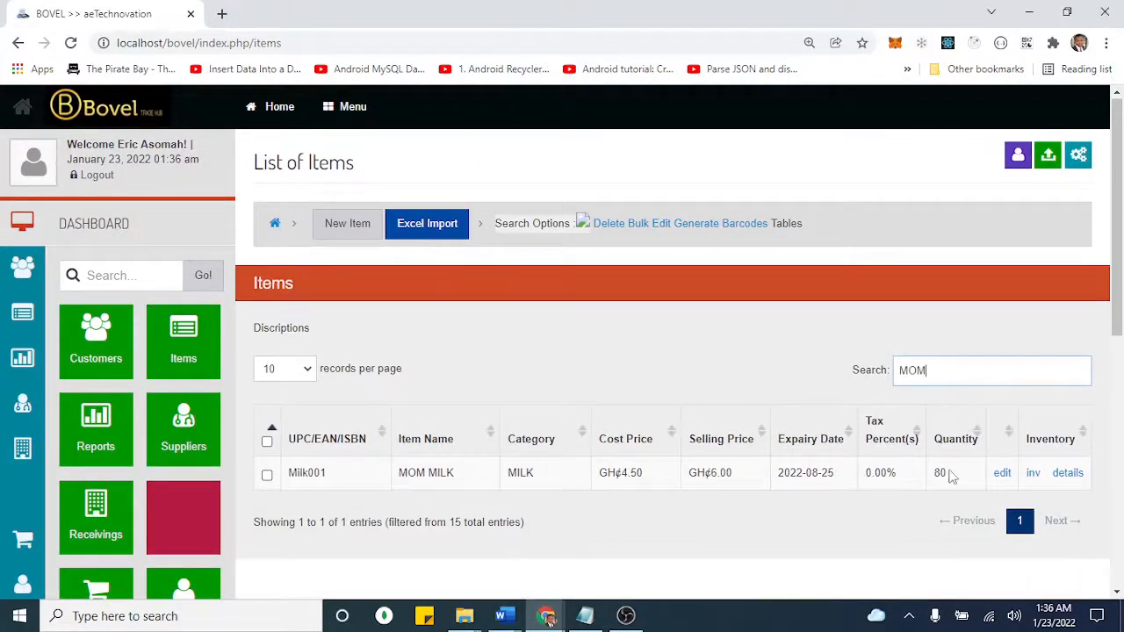
drag(952, 475, 933, 476)
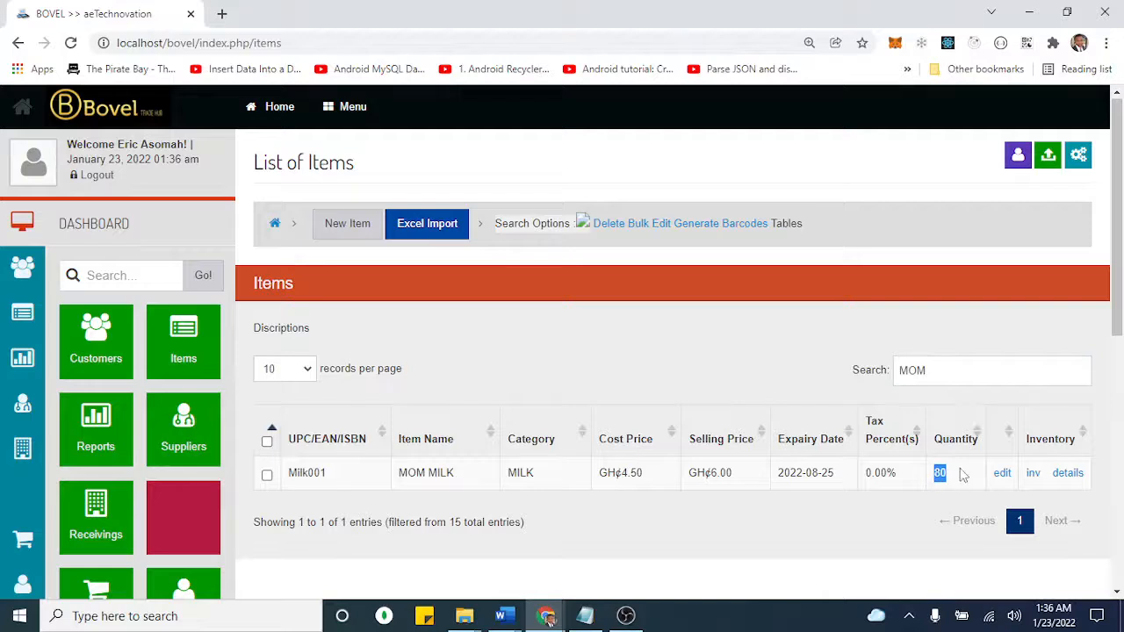
- Open MOM MILK's inventory details and examine its current quantity and the received and sold quantities in Inventory Data Tracking
click(957, 475)
click(1074, 475)
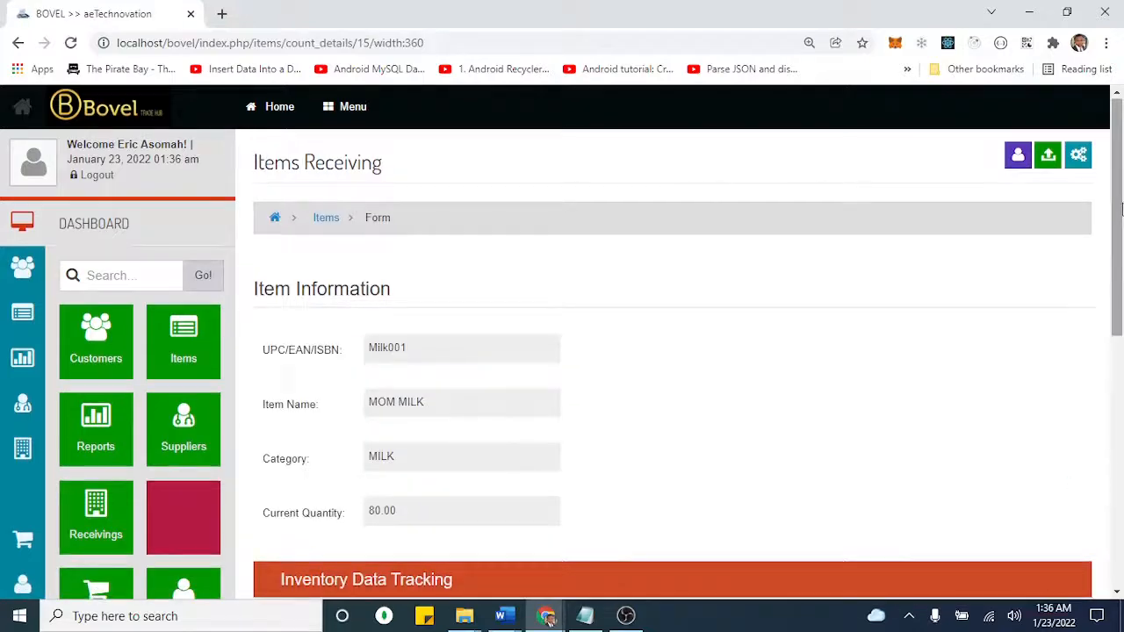
drag(1120, 208, 1111, 366)
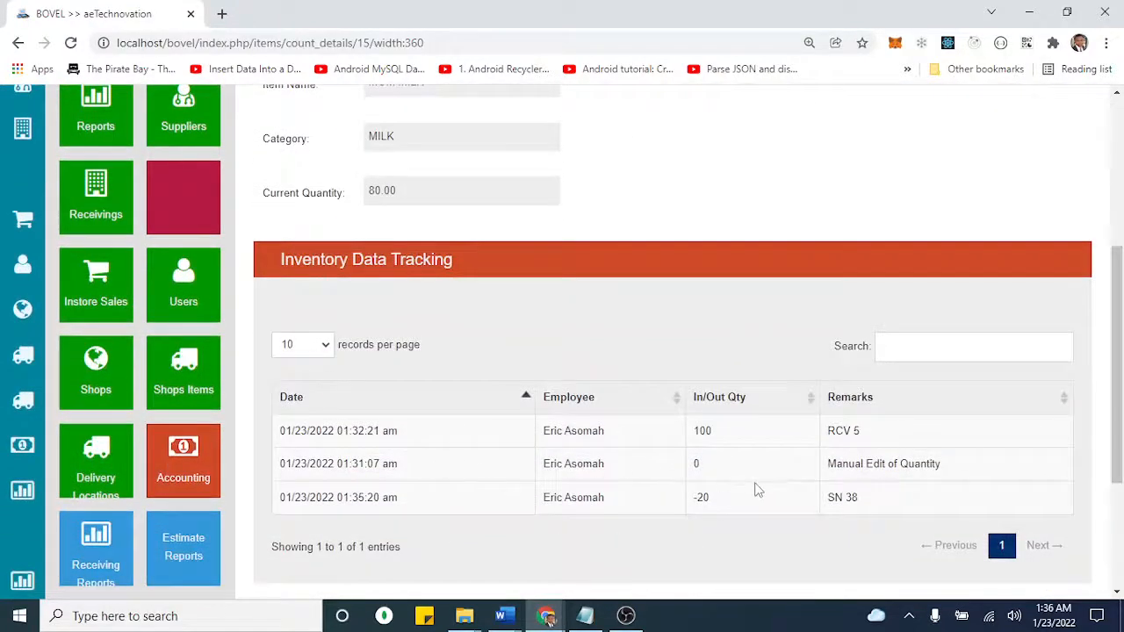
drag(732, 506, 682, 501)
drag(728, 435, 689, 432)
drag(1115, 298, 1120, 230)
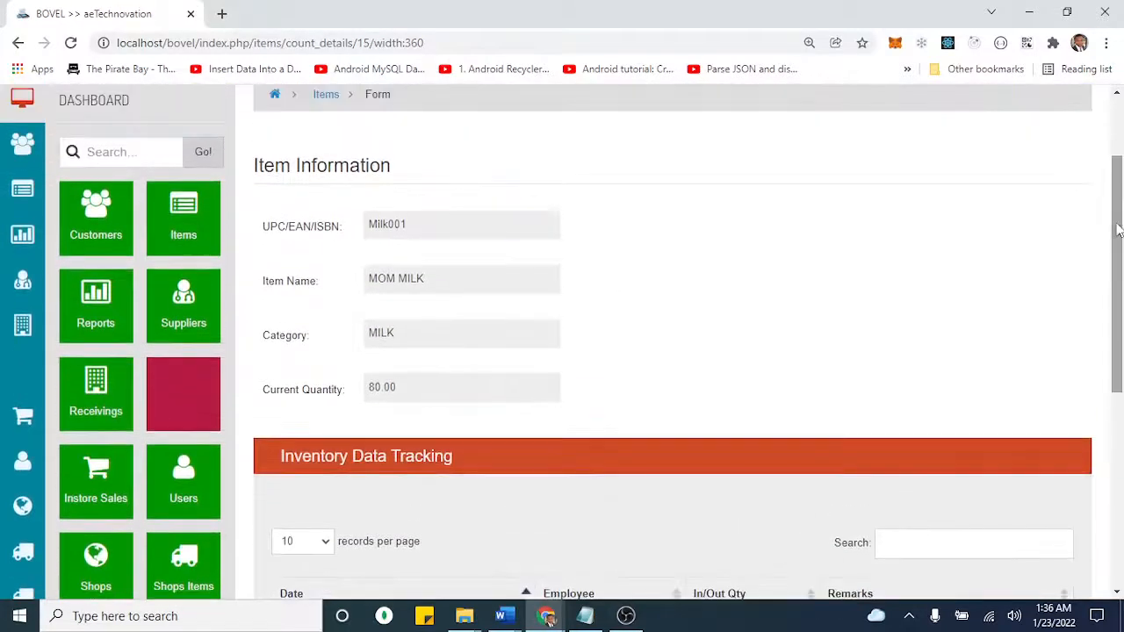
- Generate the summary Items report for the All Time date range without exporting it to Excel
click(94, 300)
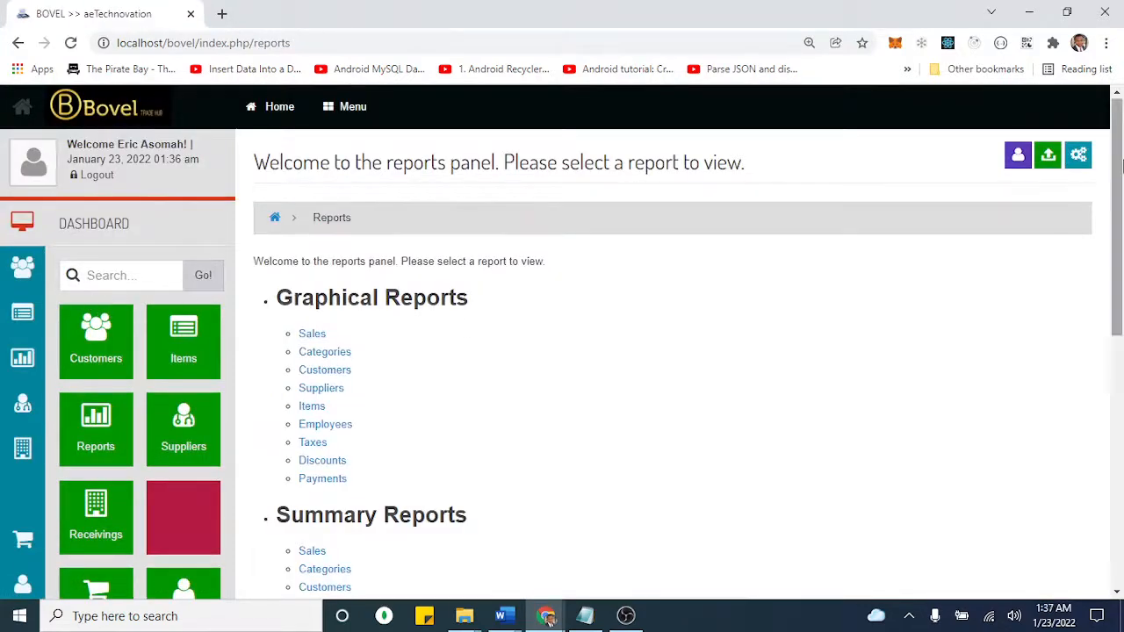
drag(1117, 158, 1118, 352)
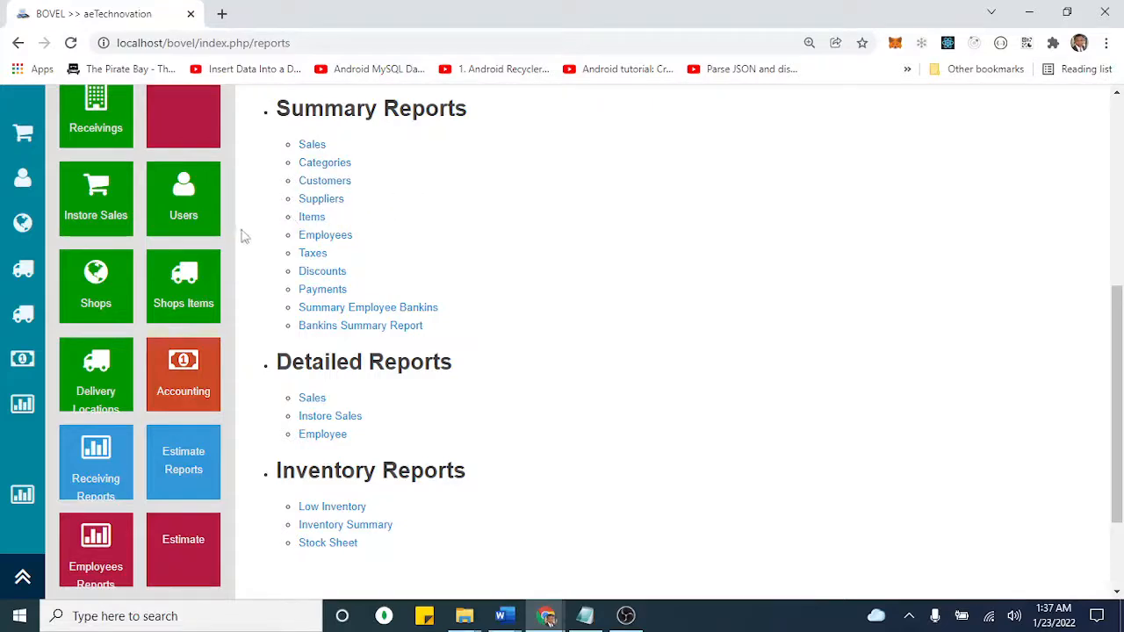
click(310, 221)
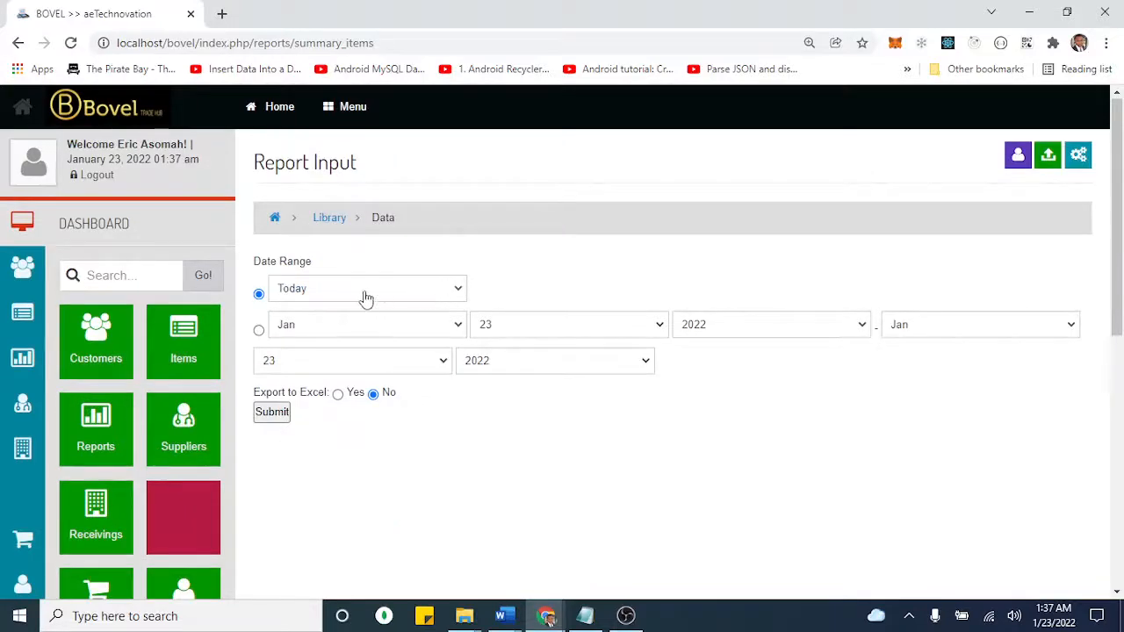
click(413, 298)
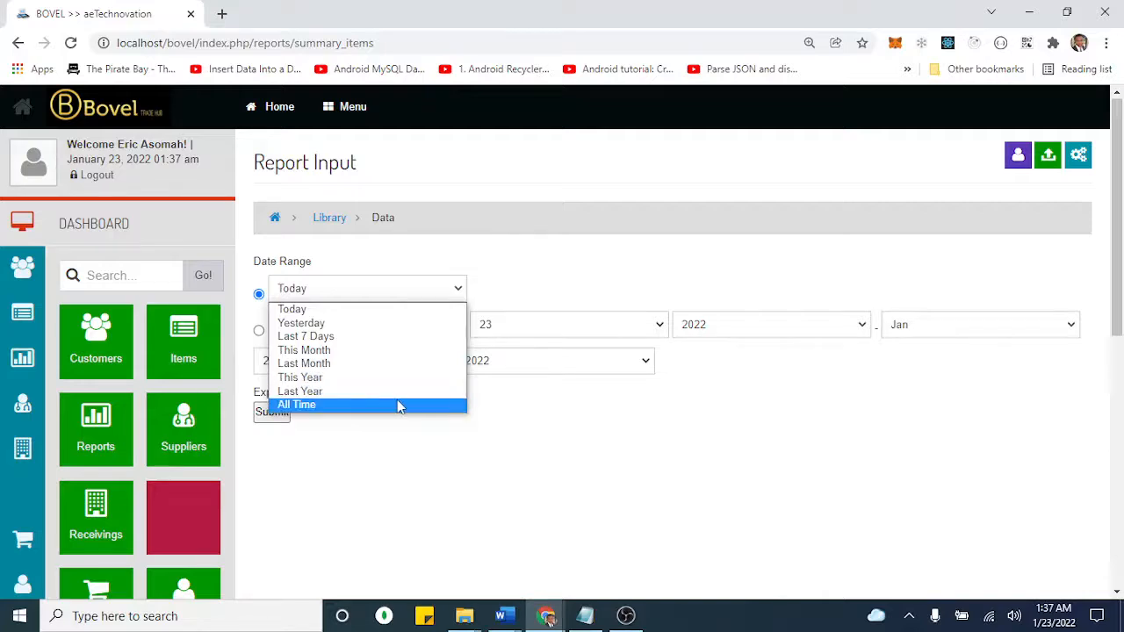
click(320, 406)
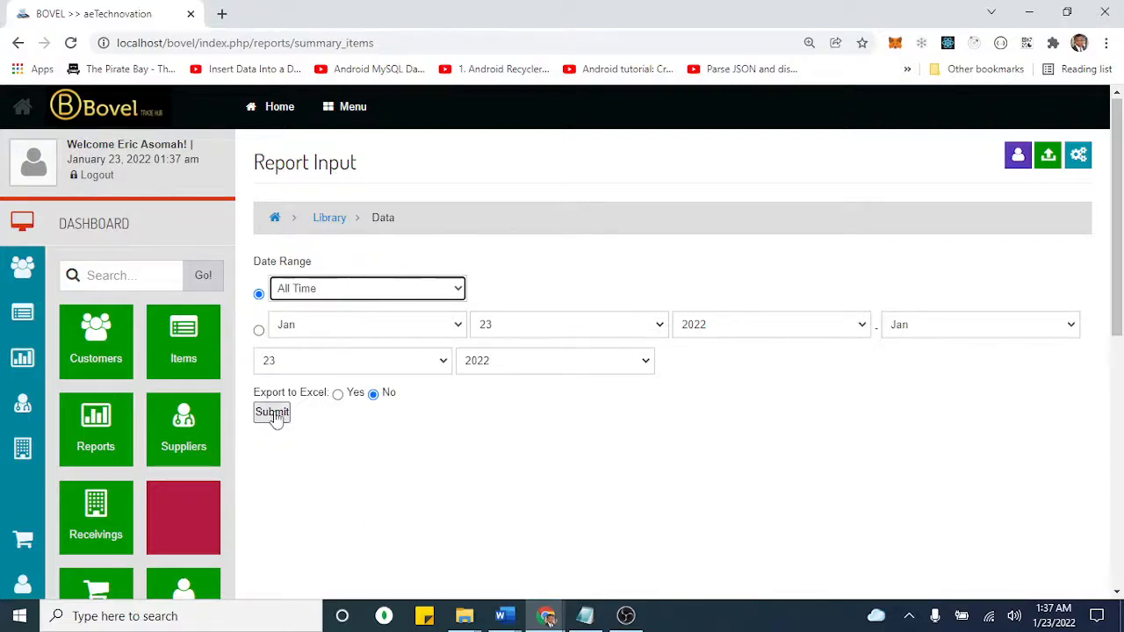
click(337, 397)
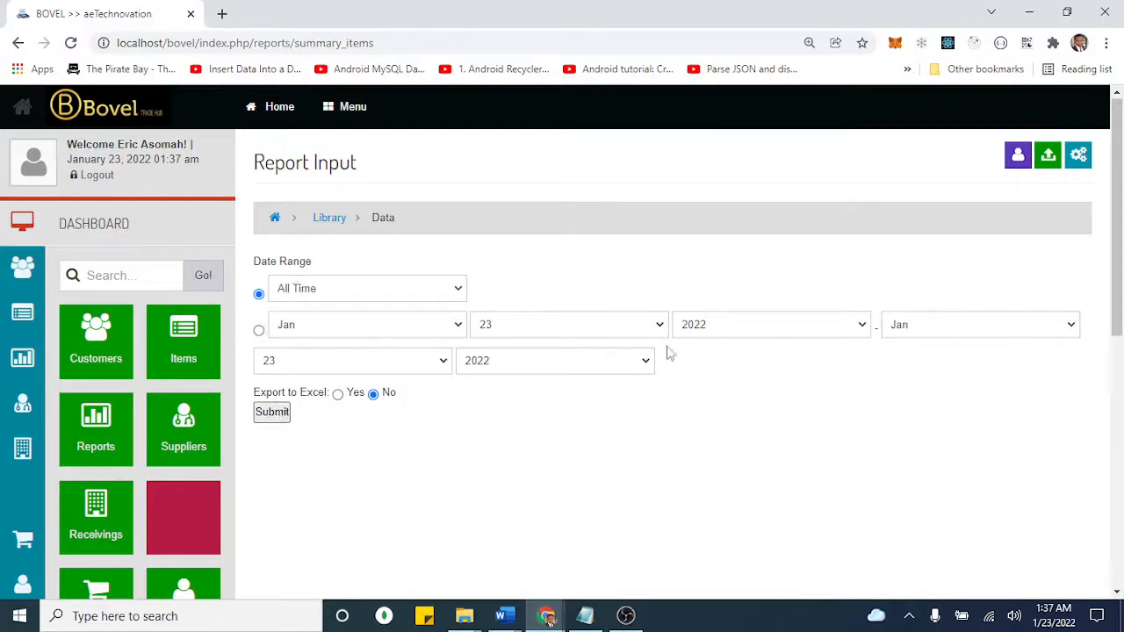
click(271, 414)
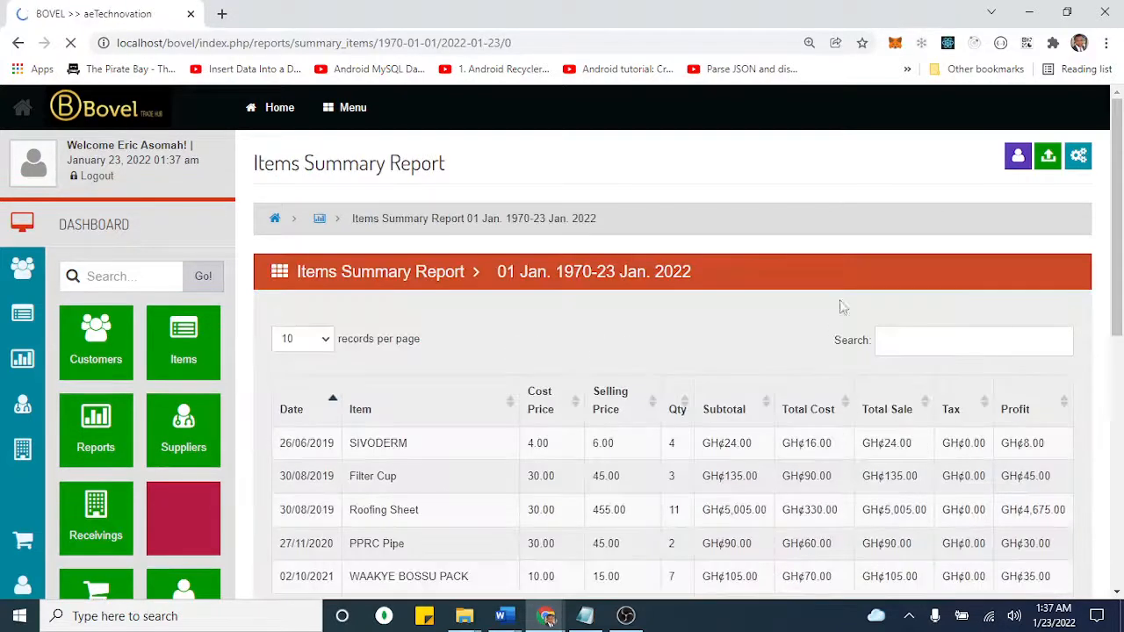
- Show 100 records per page in the Items Summary Report so every sold item is listed together
drag(1113, 155, 1115, 285)
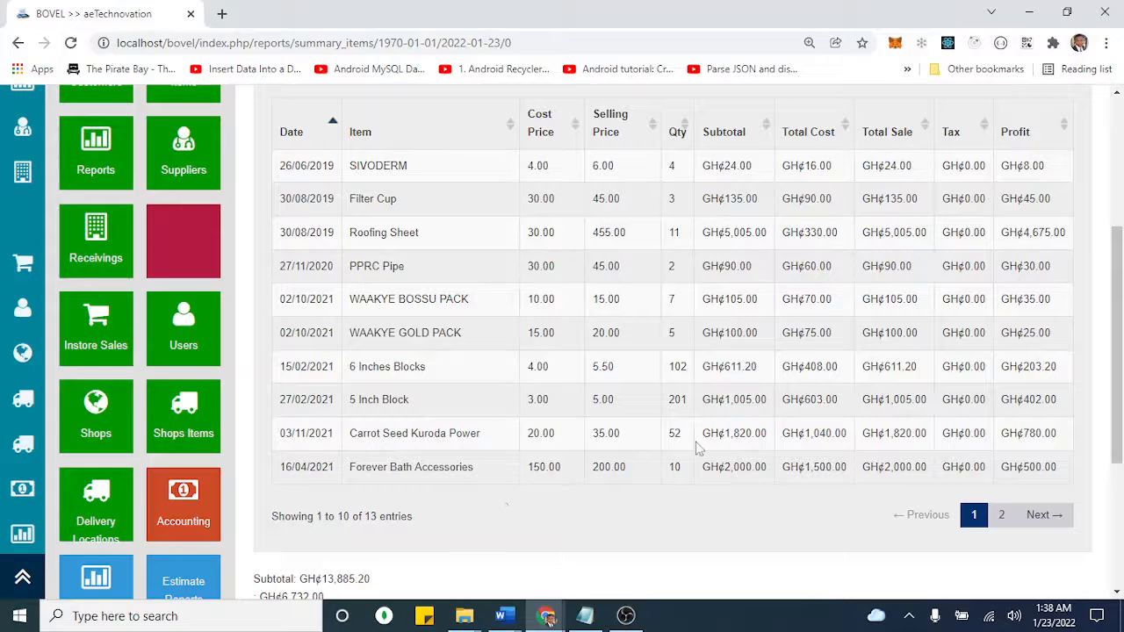
drag(1120, 342, 1115, 365)
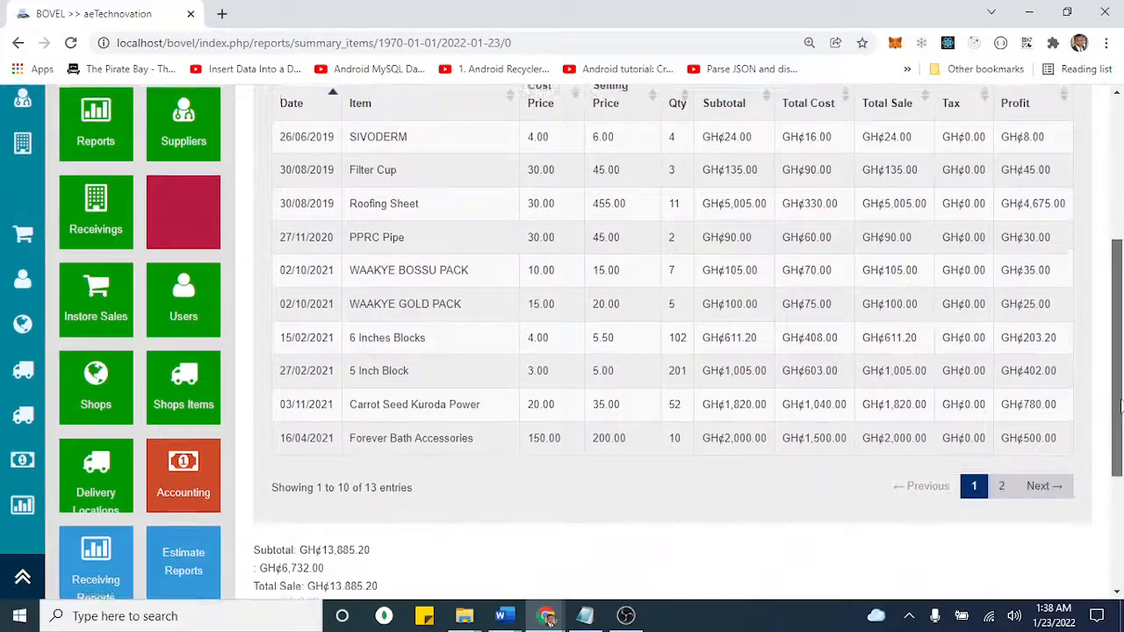
scroll(1110, 422, up, 3)
click(324, 190)
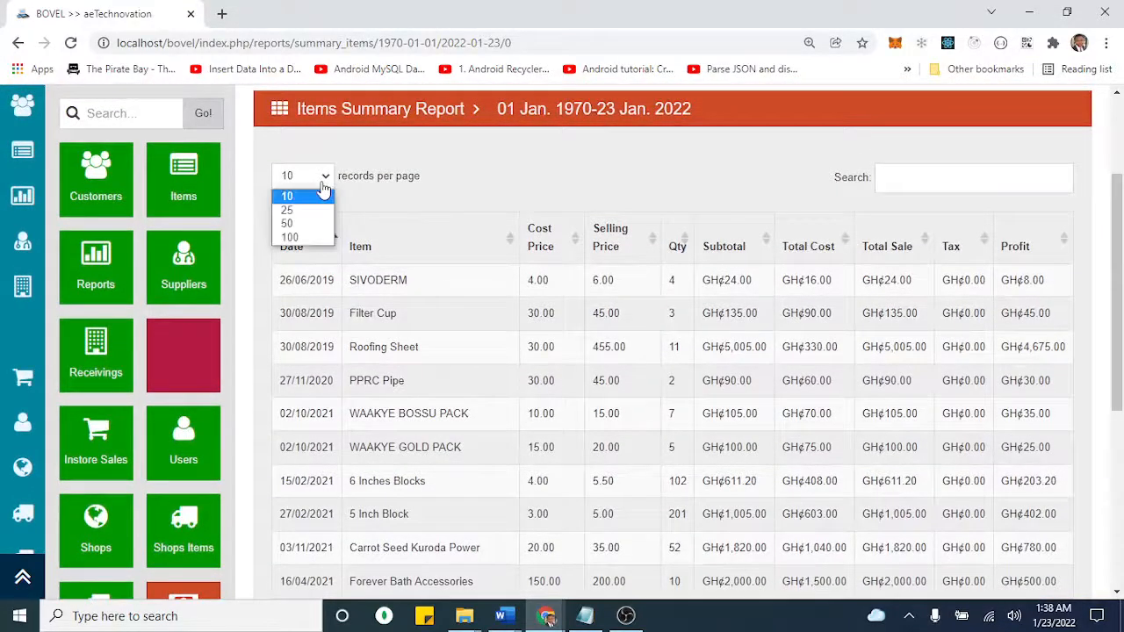
click(307, 241)
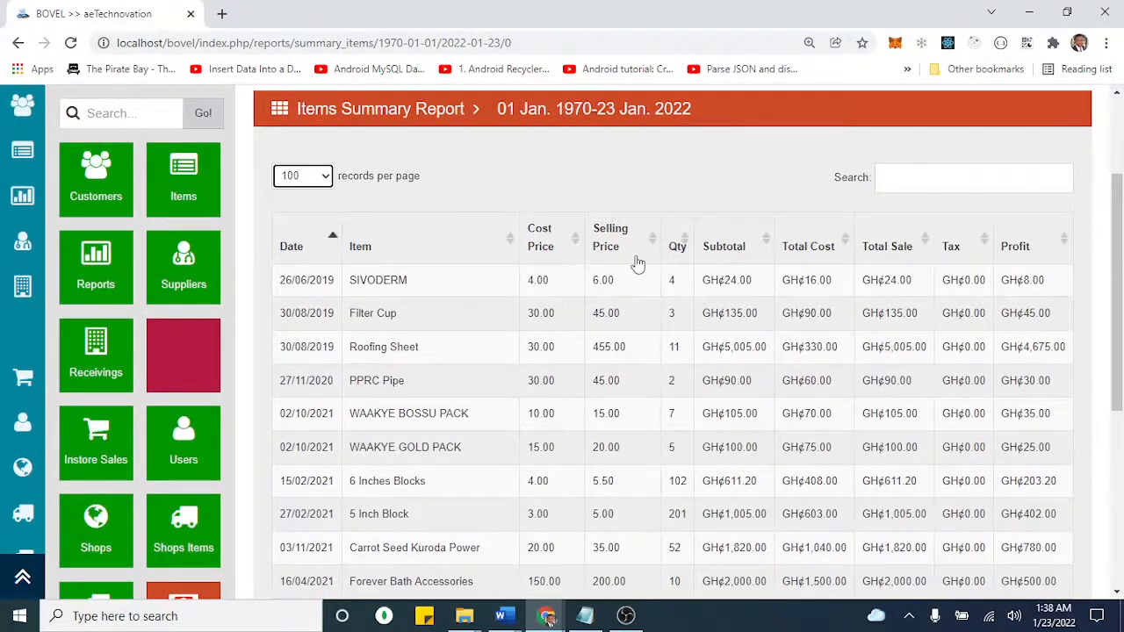
drag(1121, 206, 1120, 316)
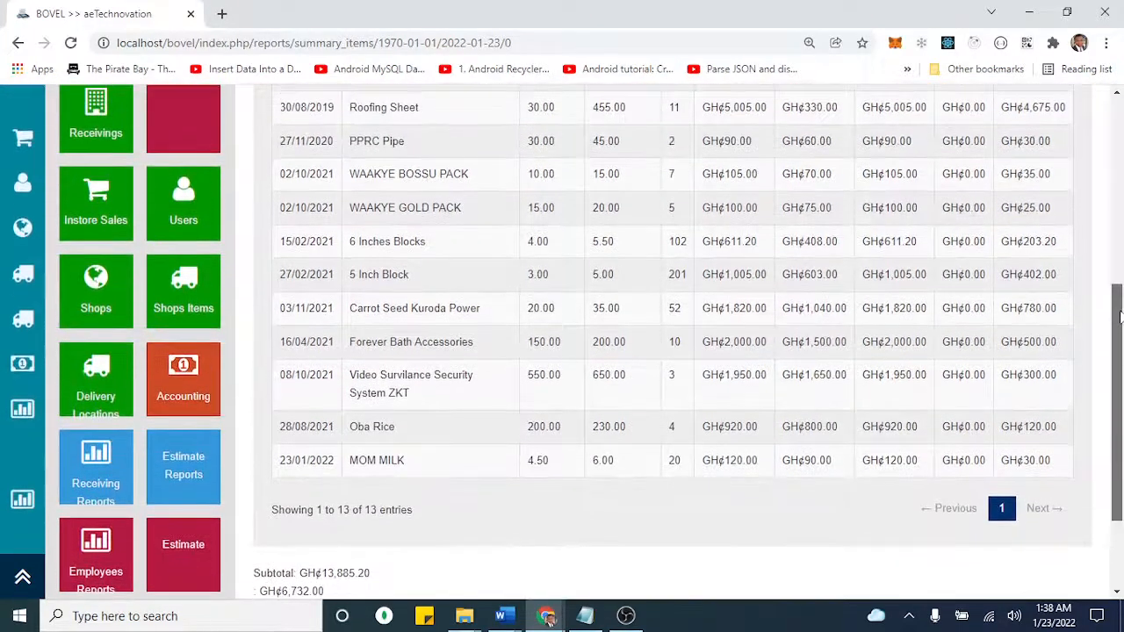
- Examine MOM MILK's sale date, quantity, total sale and profit, along with the overall totals below the Items Summary Report
drag(422, 461, 277, 469)
click(293, 467)
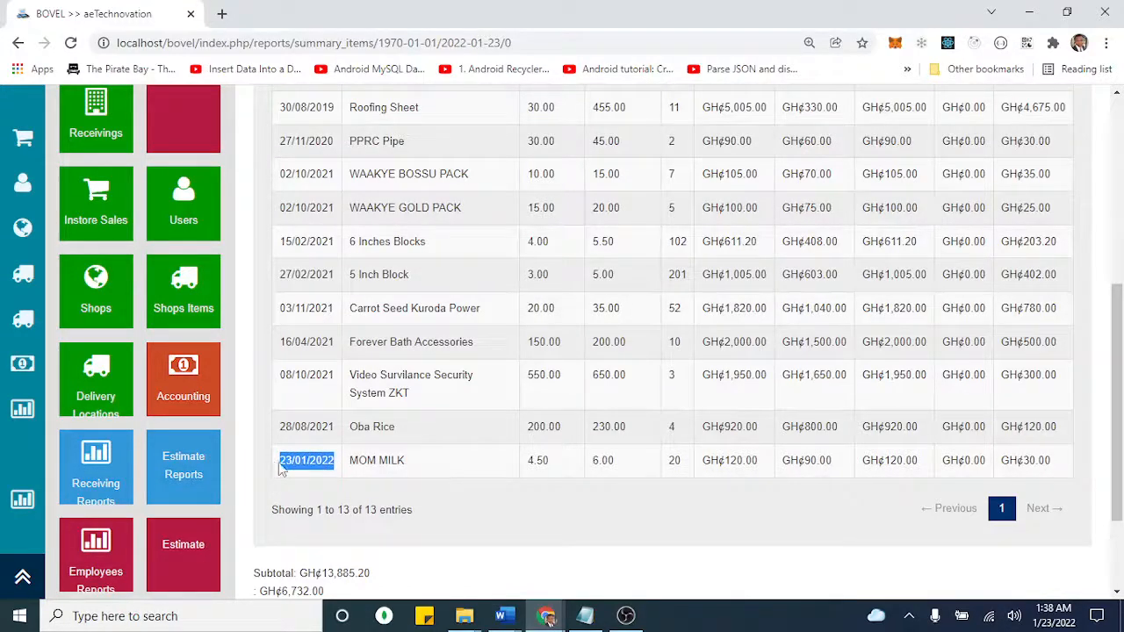
click(350, 463)
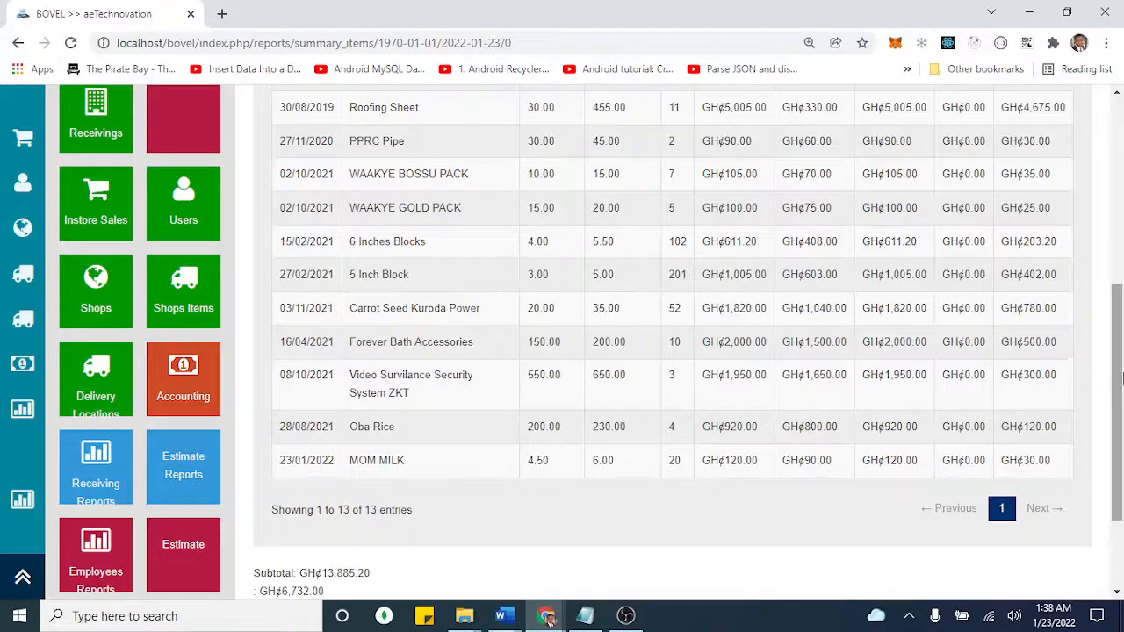
drag(1121, 397, 1117, 360)
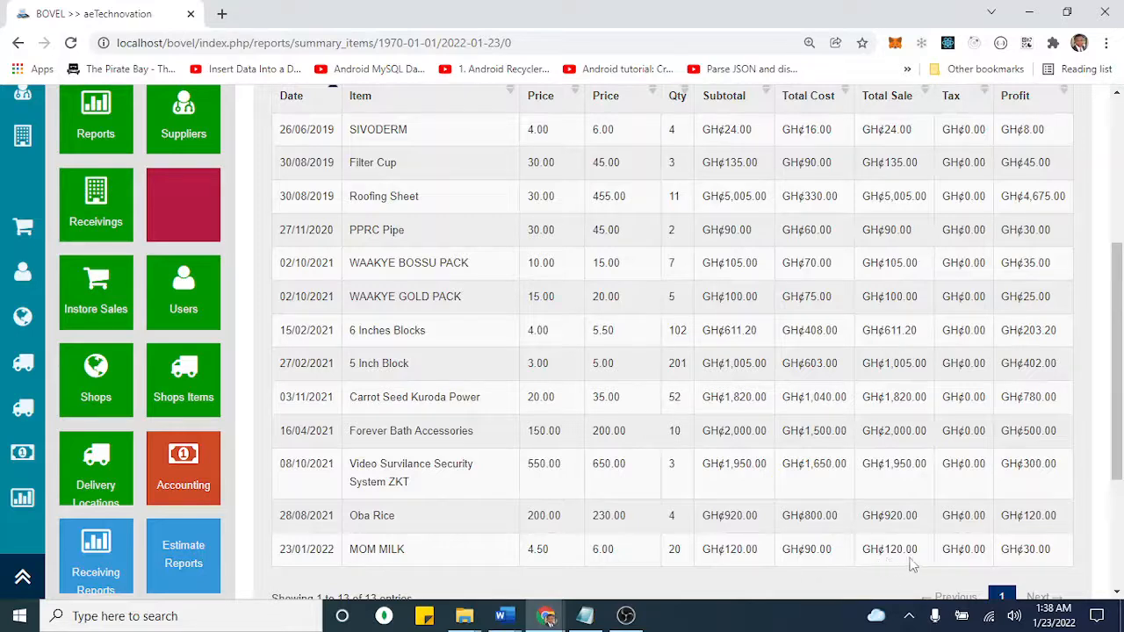
drag(1052, 549, 1019, 550)
click(1036, 549)
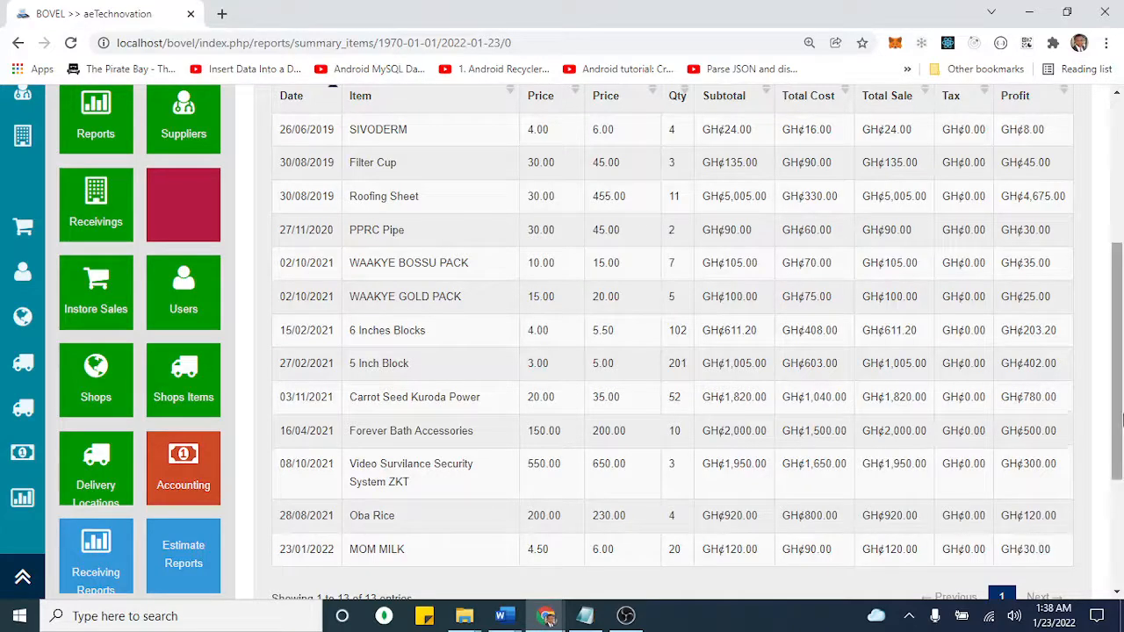
drag(1118, 422, 1119, 521)
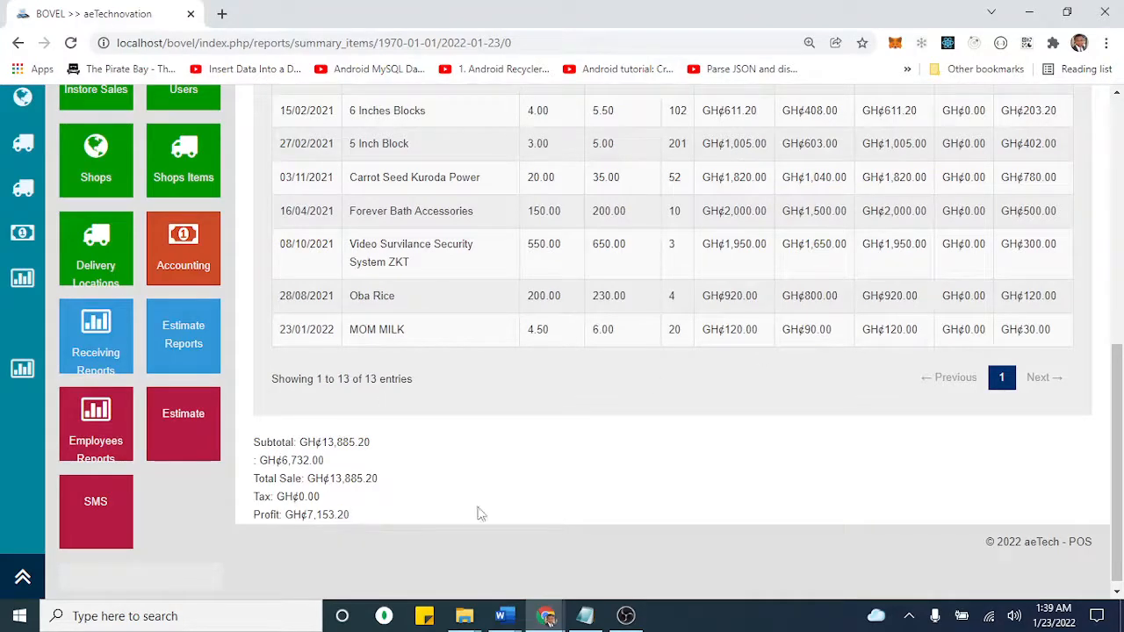
drag(1119, 395, 1120, 266)
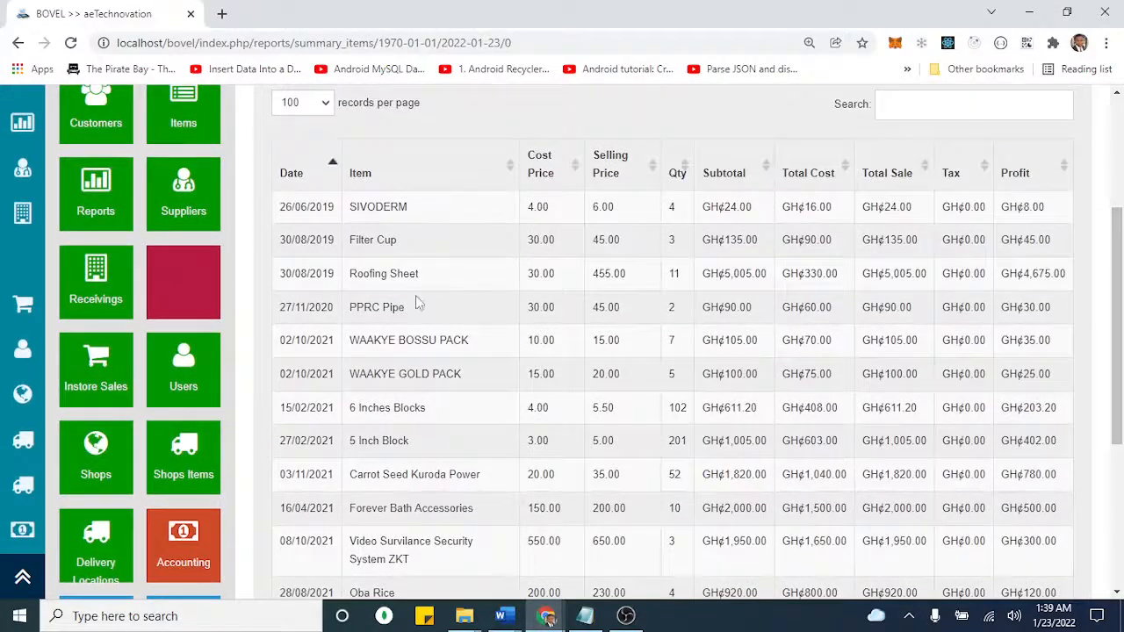
scroll(332, 200, up, 2)
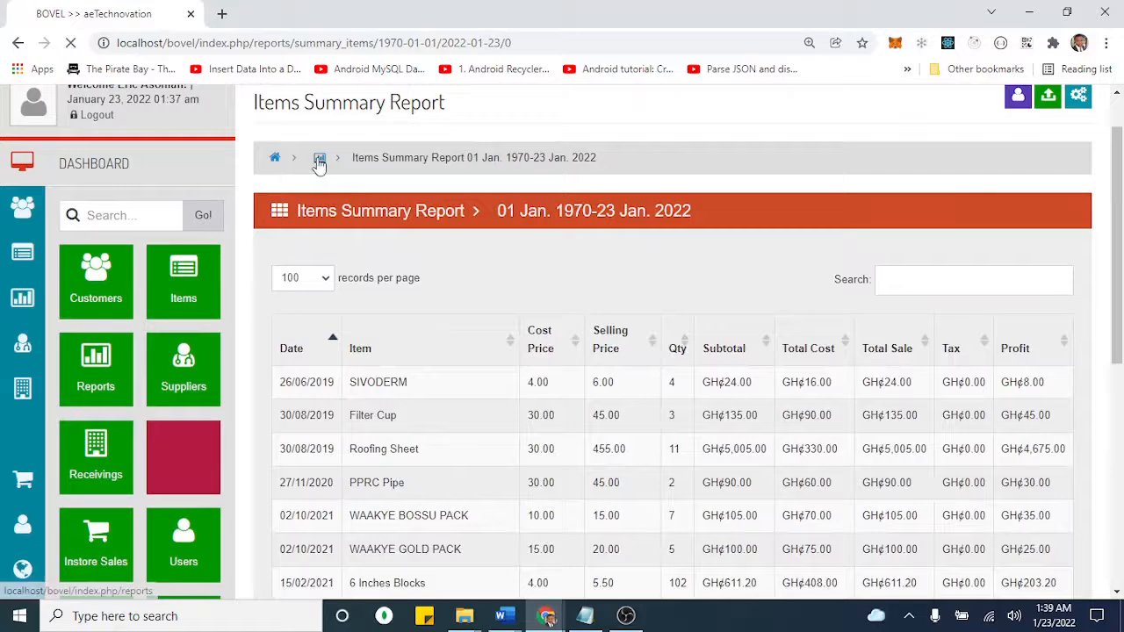
- Return to the reports list and generate the summary Items report for Today without exporting it to Excel
click(320, 157)
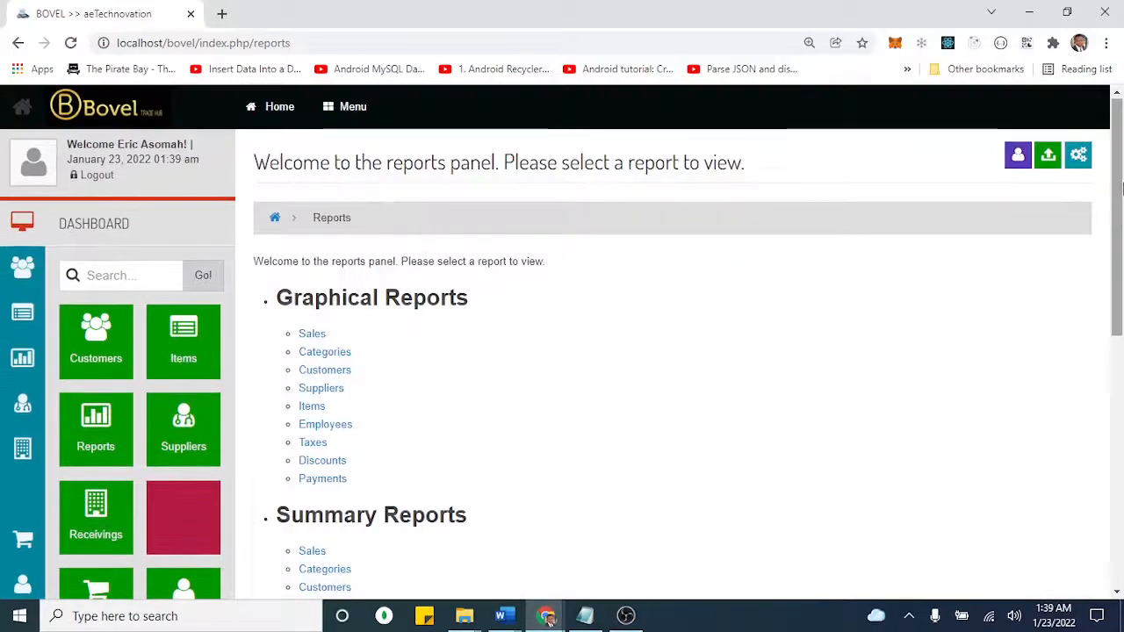
drag(1117, 178, 1115, 313)
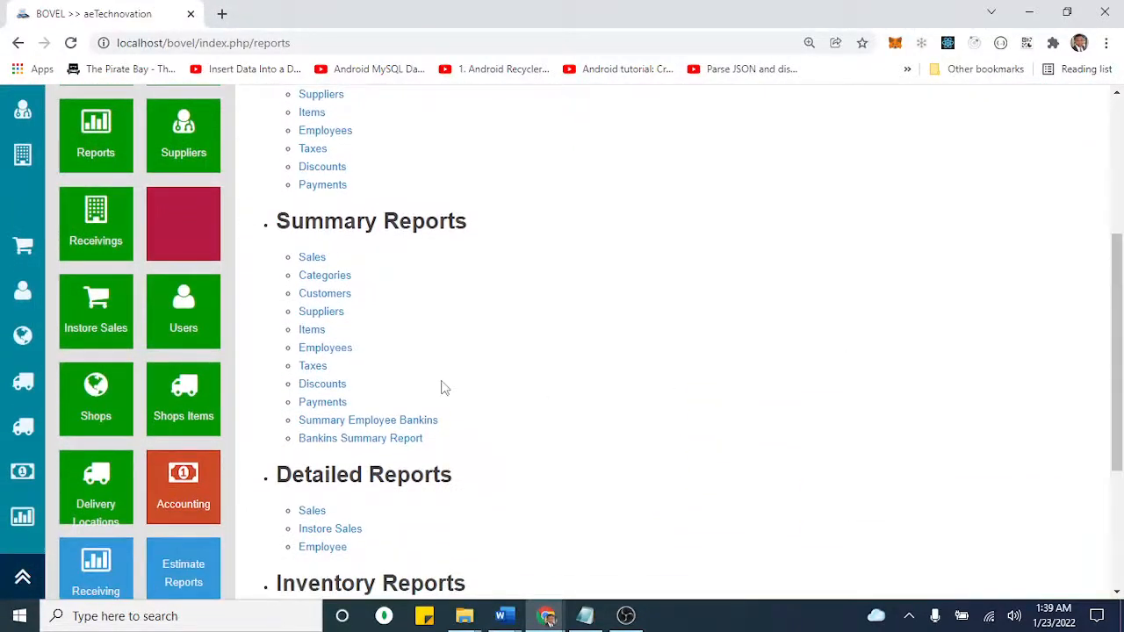
click(313, 332)
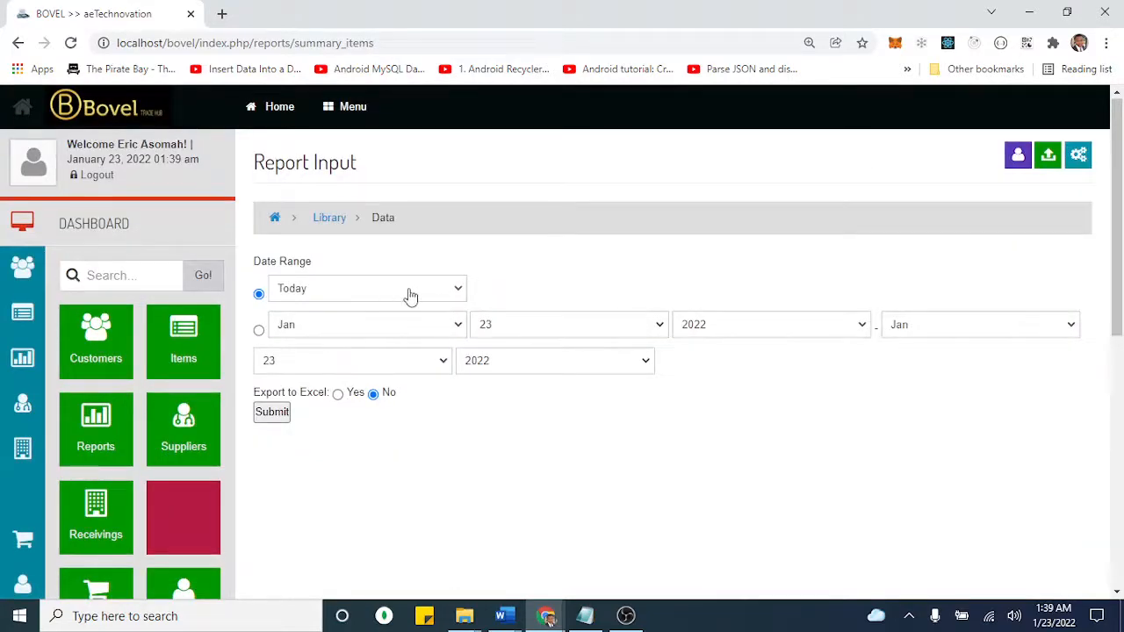
click(278, 417)
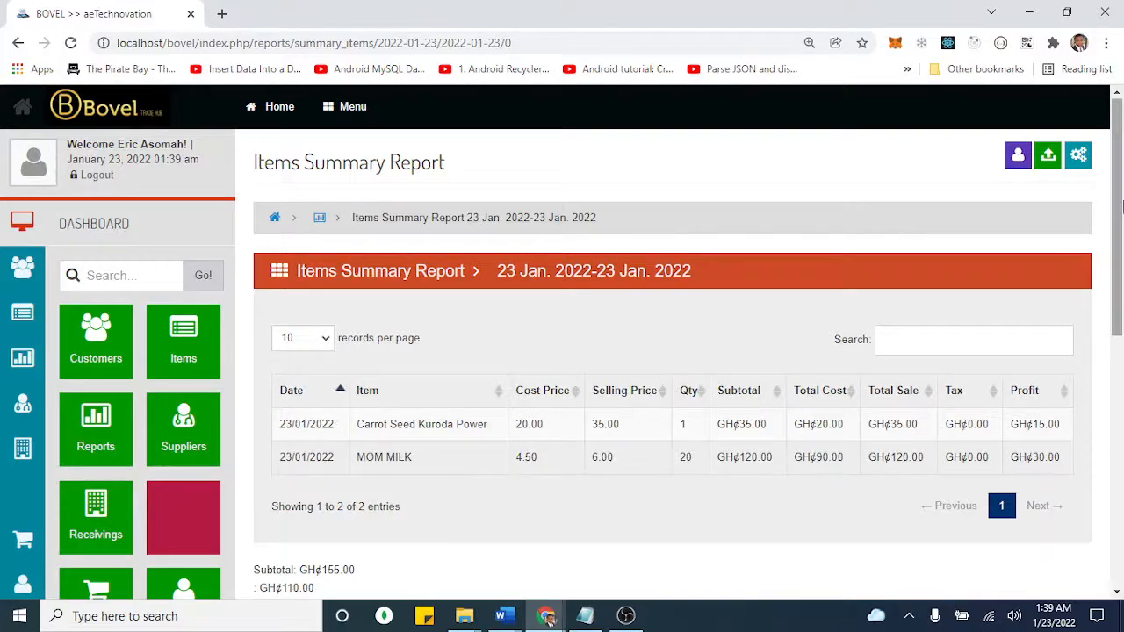
mouse_move(1111, 220)
mouse_down()
mouse_move(1111, 343)
mouse_move(1110, 217)
mouse_up()
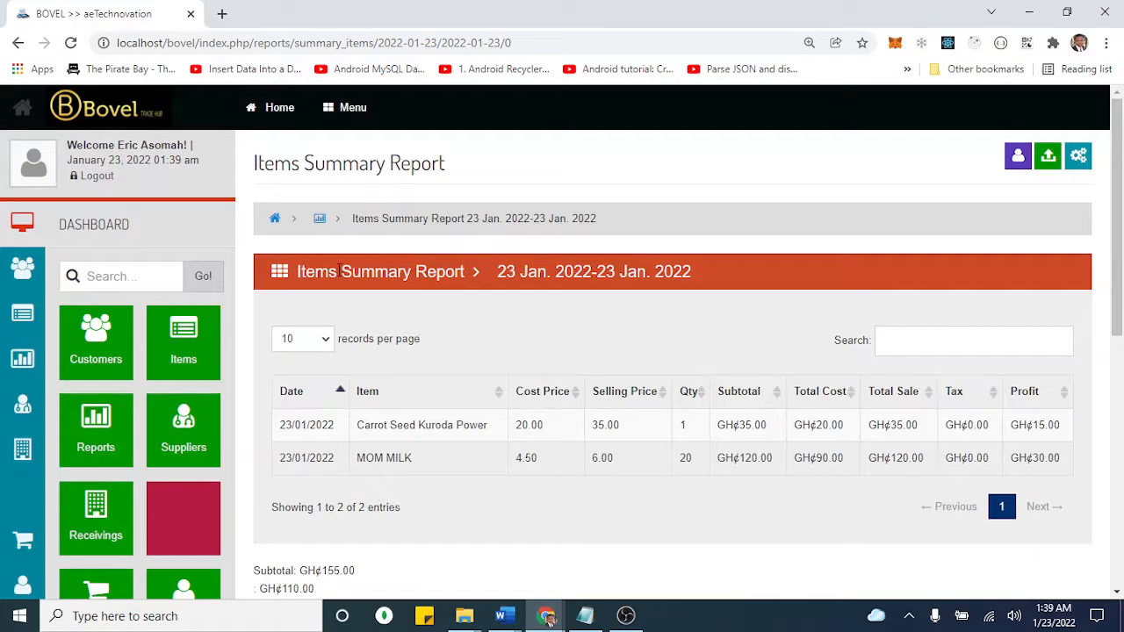
- Generate the detailed Sales report for Today and examine its category totals and grand total
click(320, 218)
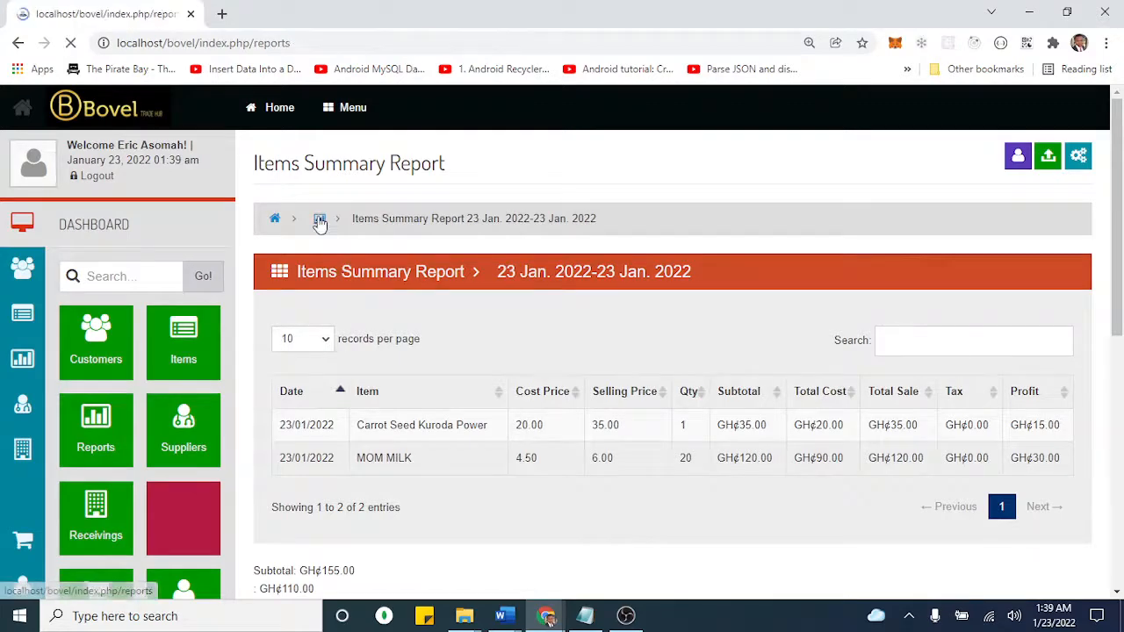
scroll(409, 387, down, 5)
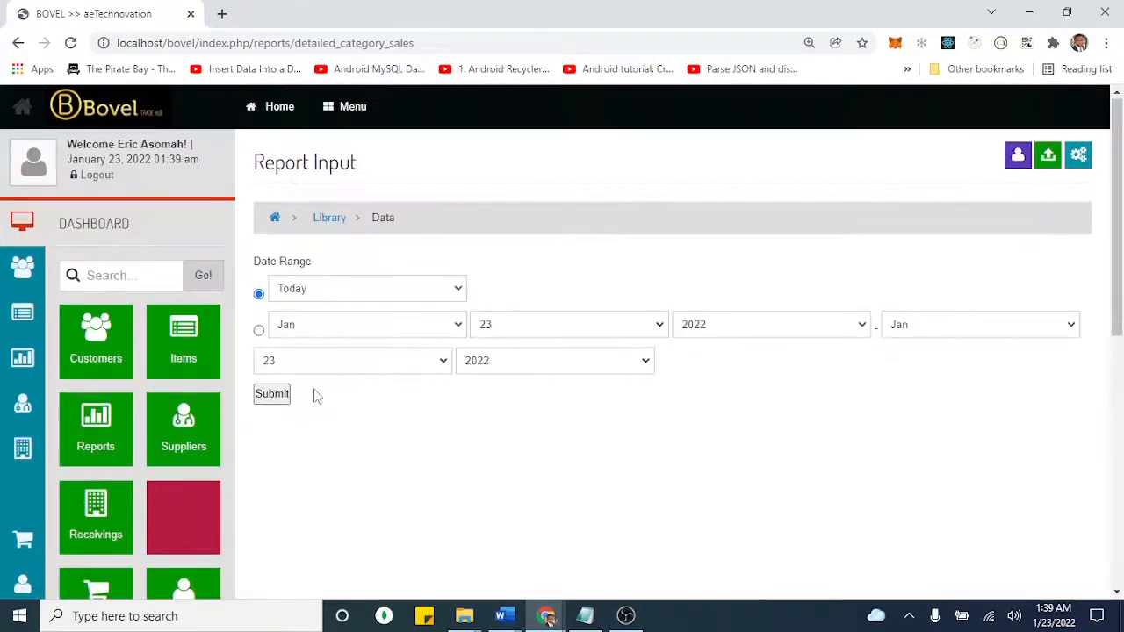
click(281, 394)
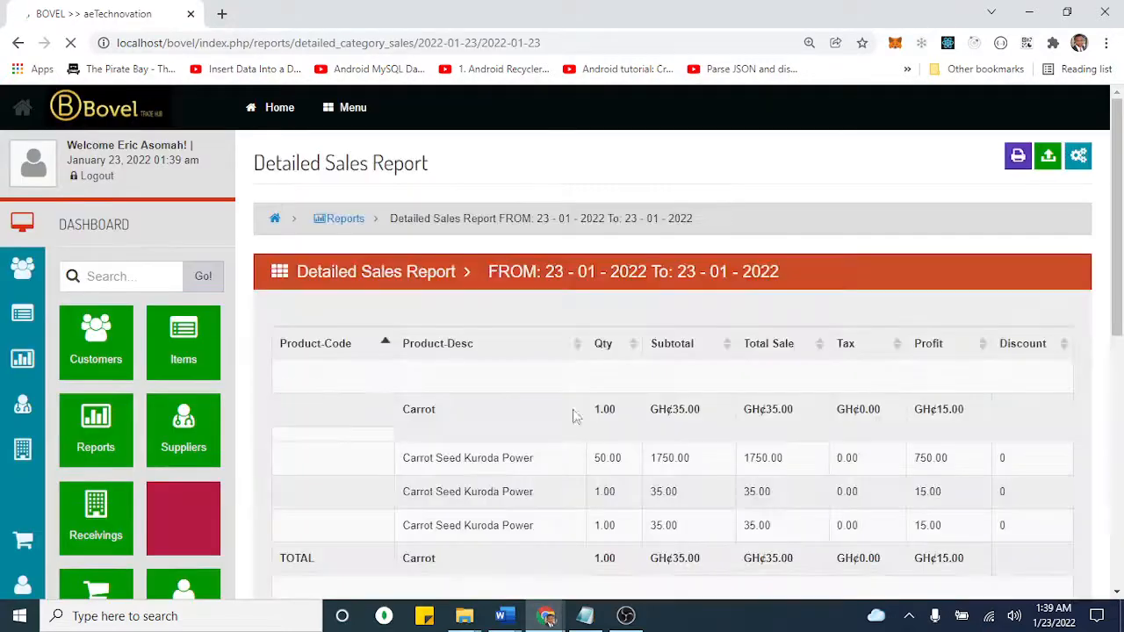
drag(1115, 180, 1121, 323)
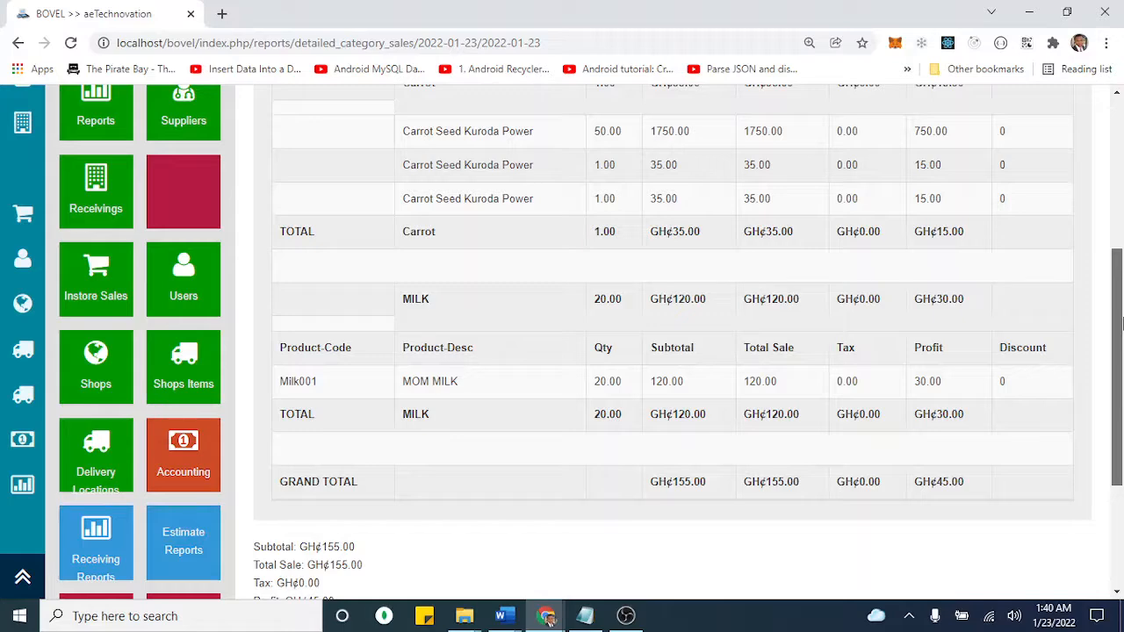
drag(1121, 323, 1029, 183)
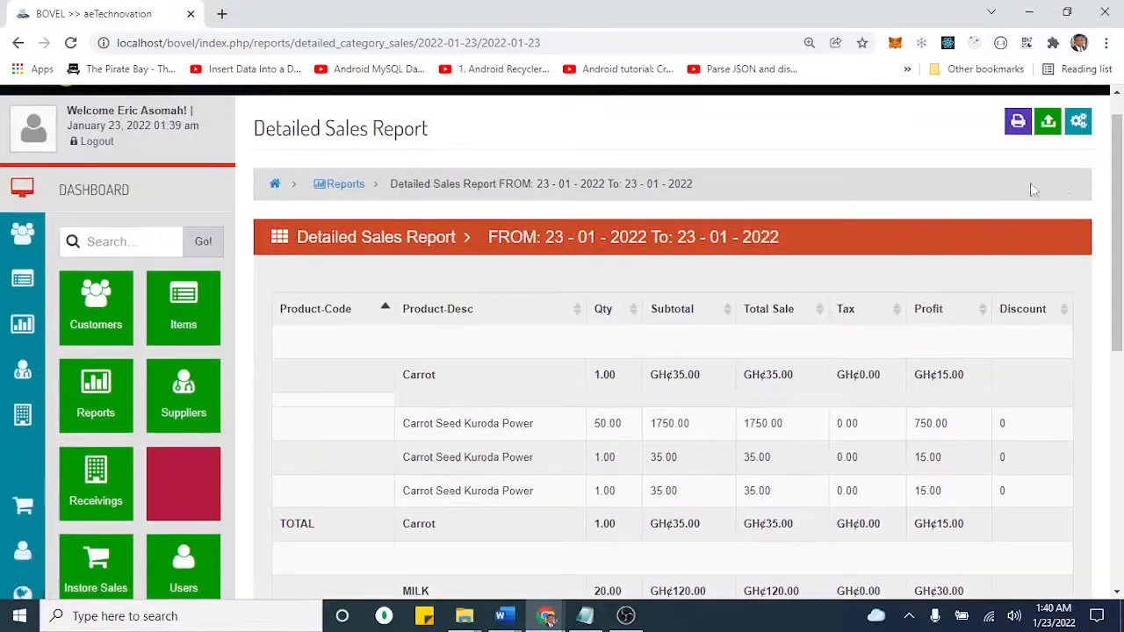
- Return to the reports list and generate the detailed Instore Sales report for Today without exporting it to Excel
click(343, 186)
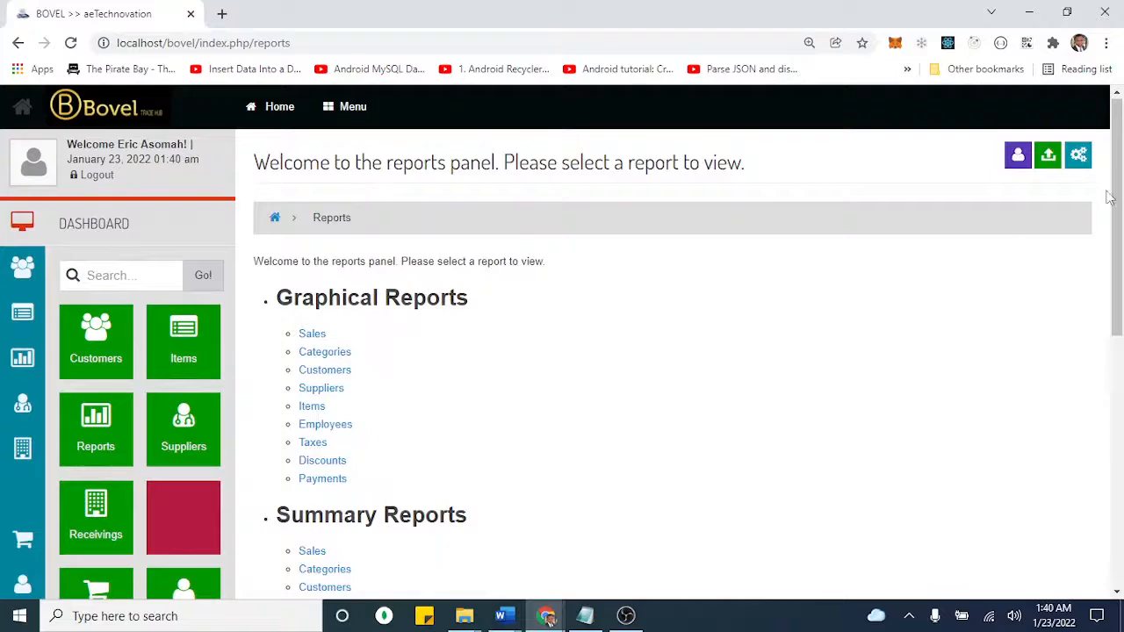
drag(1113, 198, 1119, 402)
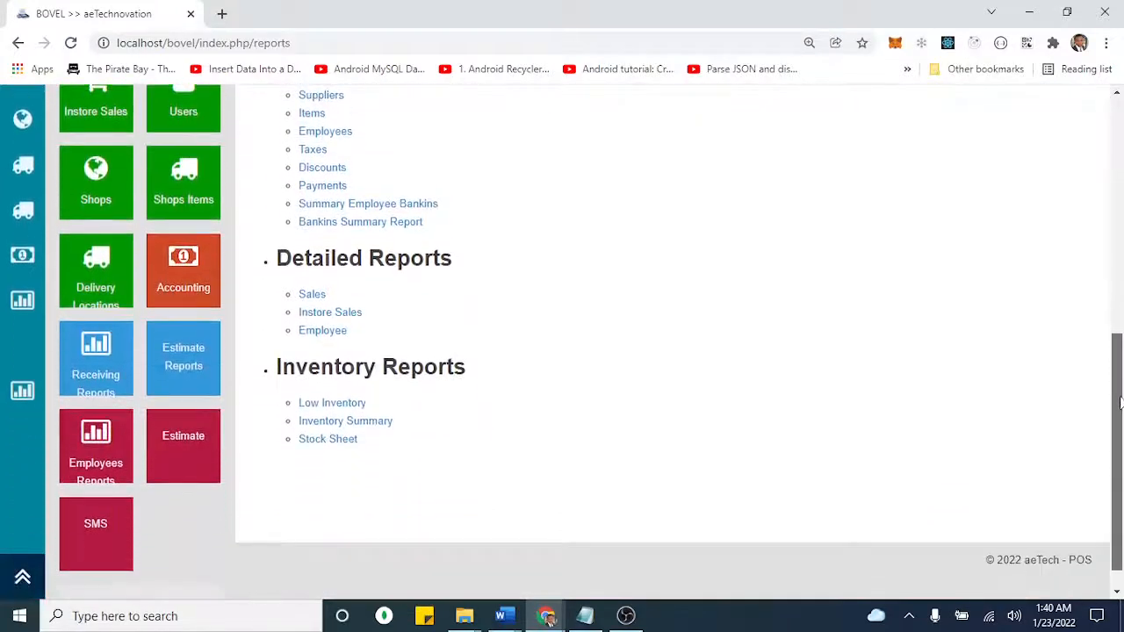
click(337, 314)
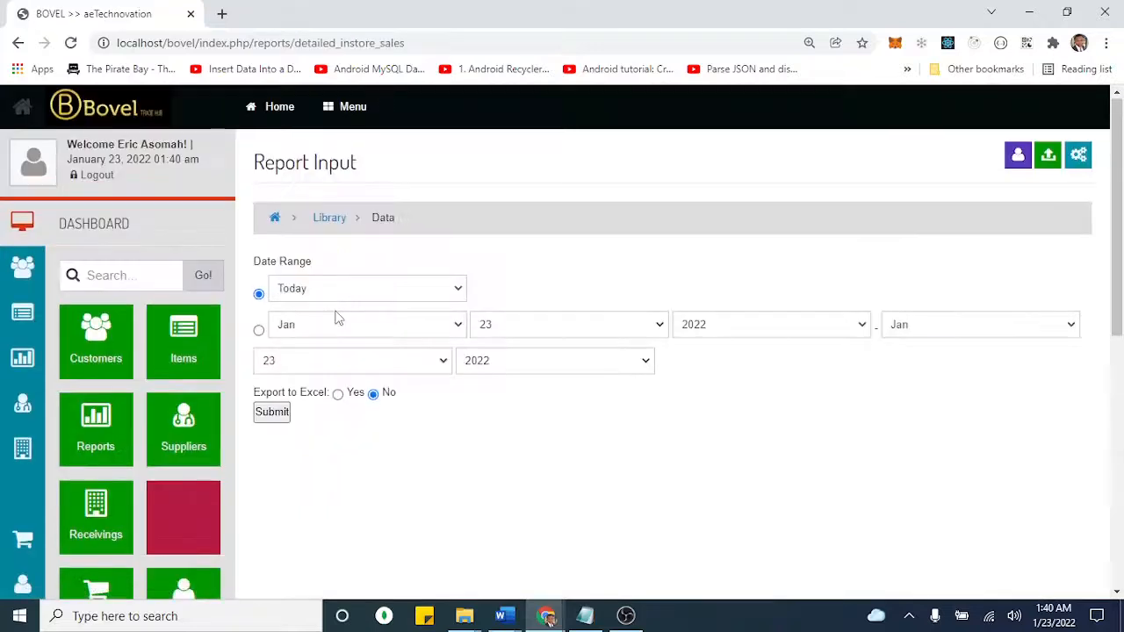
click(273, 413)
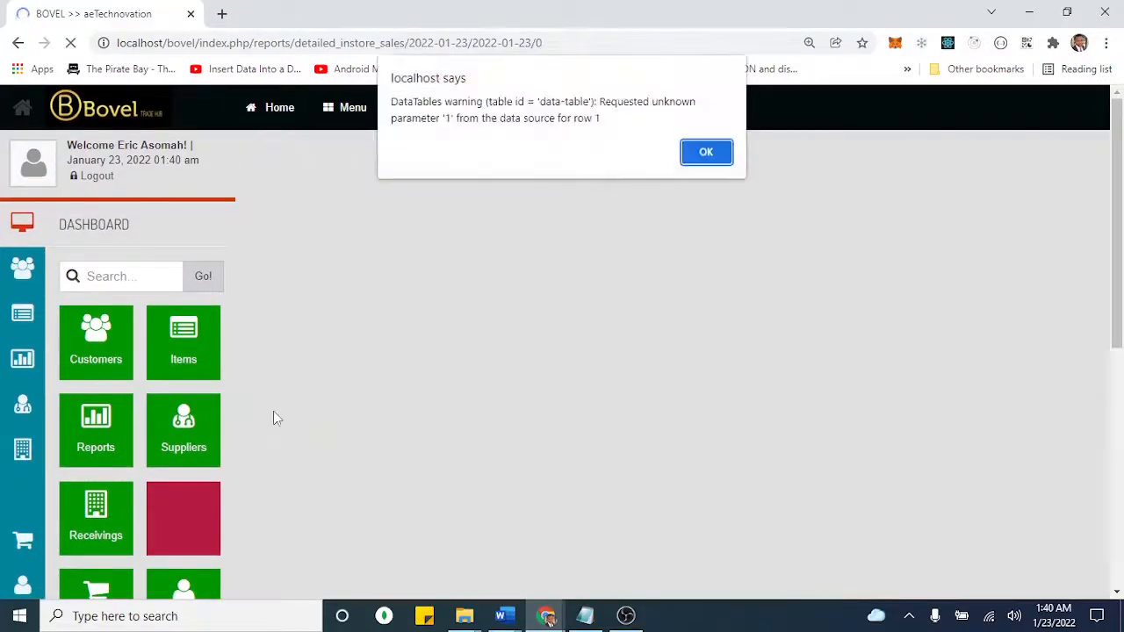
click(710, 150)
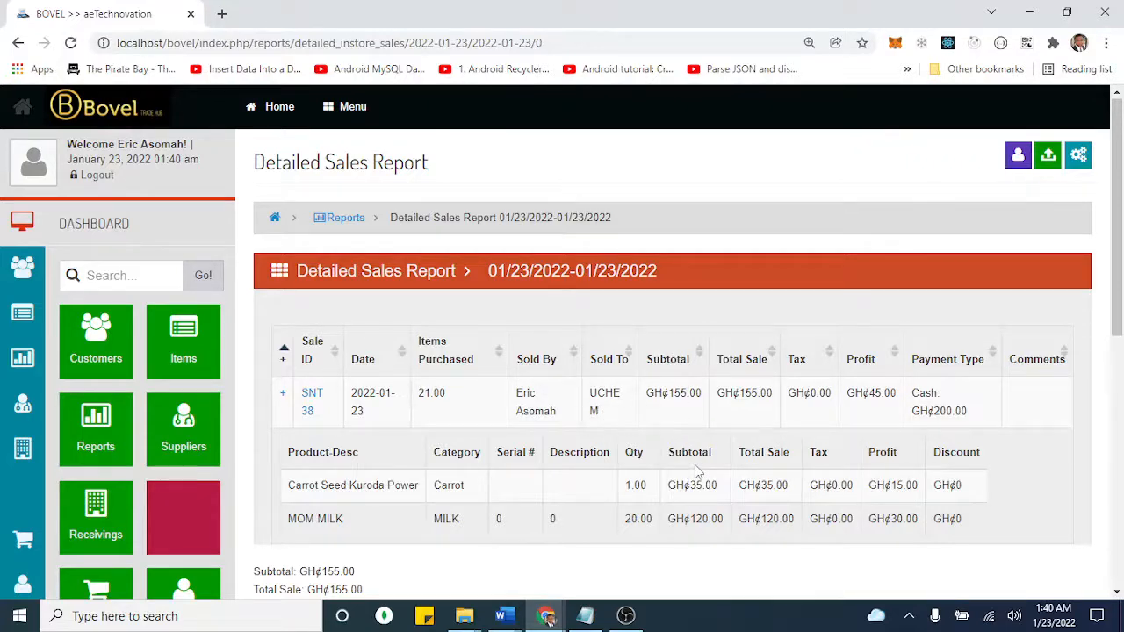
- Examine the instore sale's cash payment, purchased items and the overall subtotal, total sale, tax and profit
double_click(946, 410)
click(947, 410)
drag(1118, 251, 1118, 347)
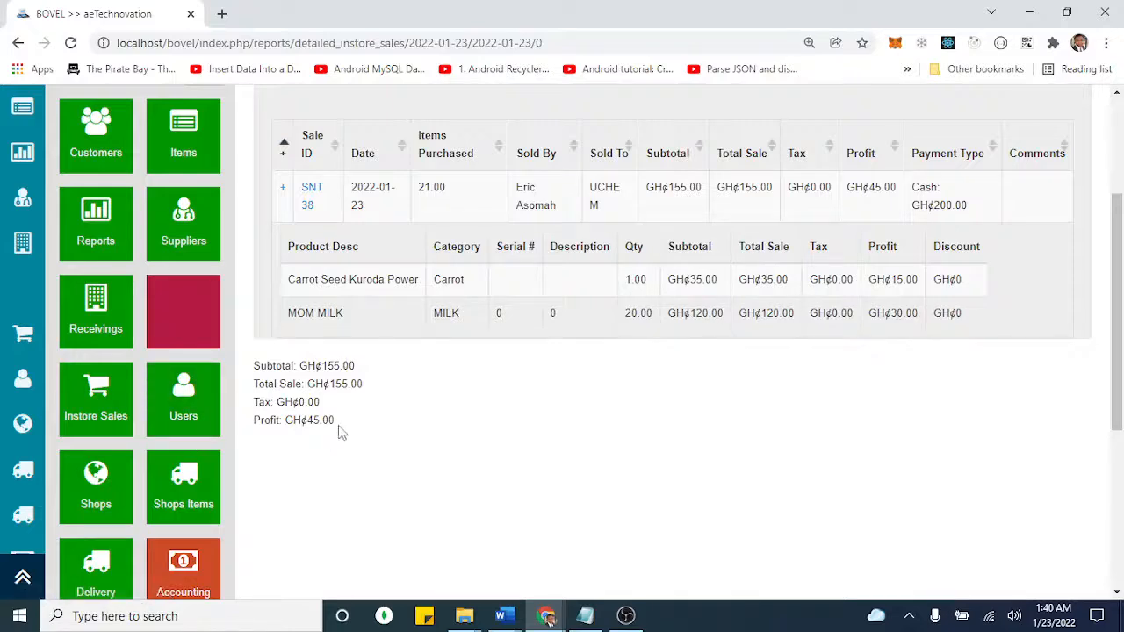
drag(339, 425, 310, 422)
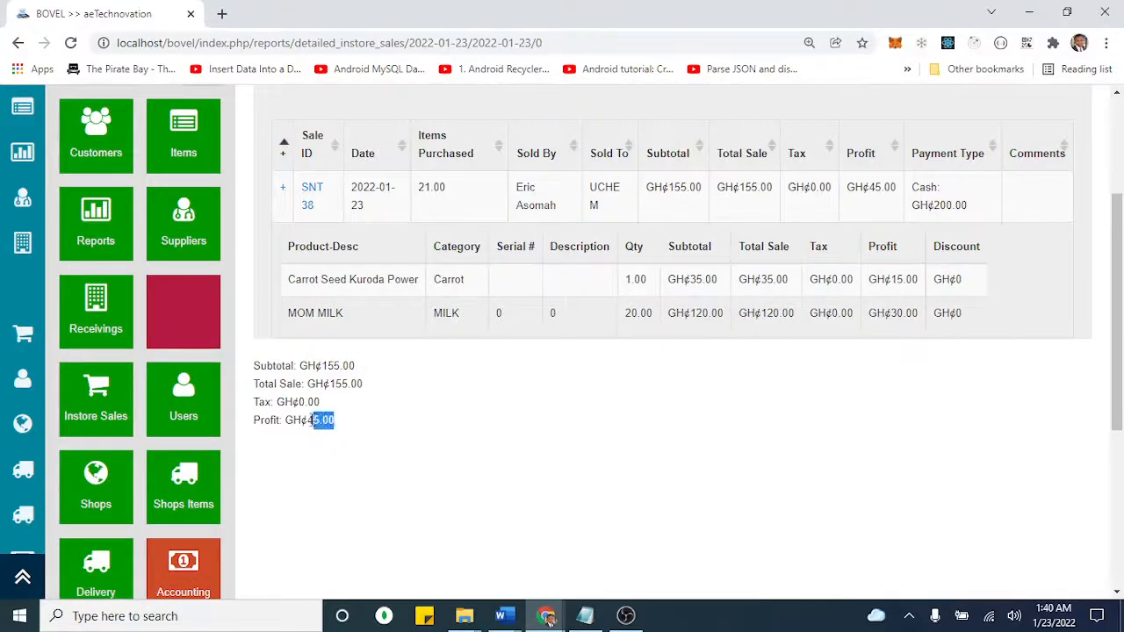
click(369, 413)
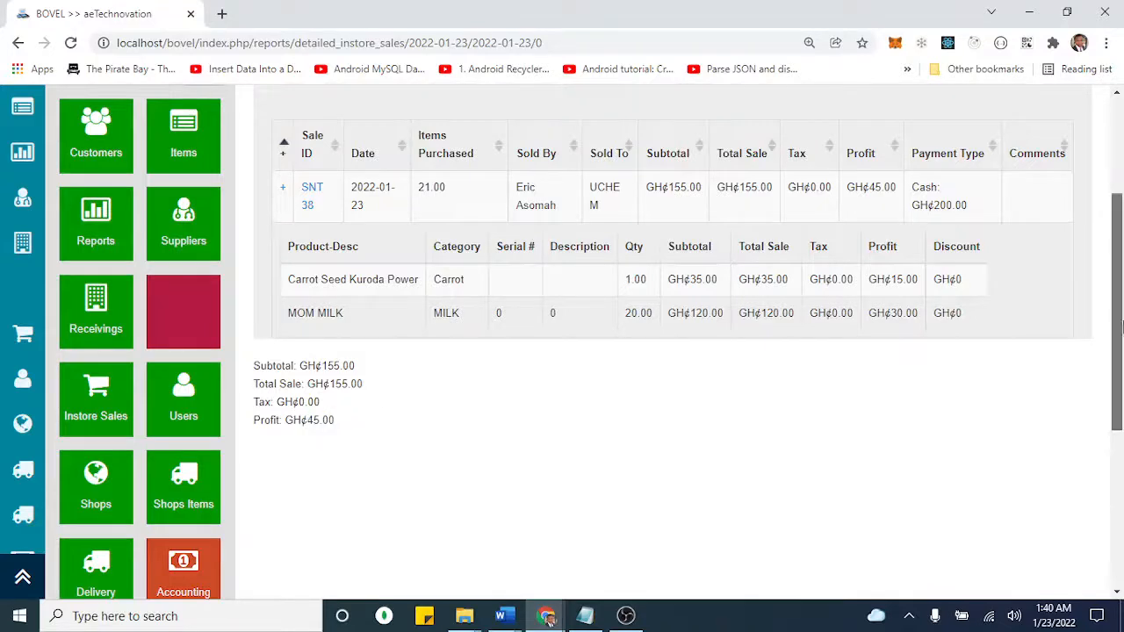
scroll(1111, 250, up, 2)
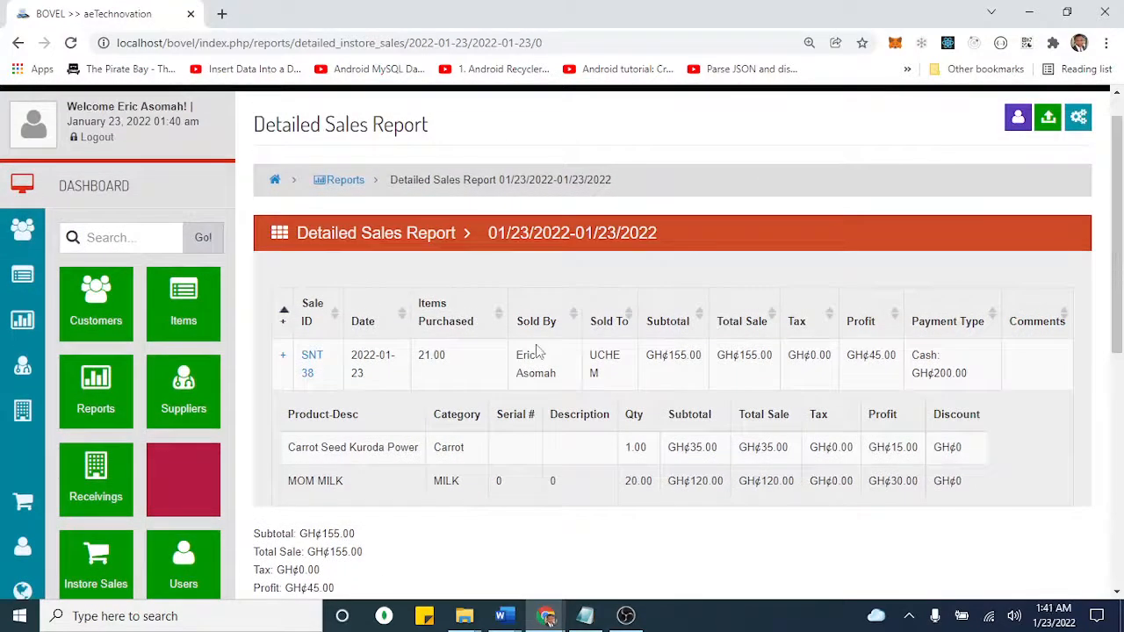
- Generate the Inventory Summary report and examine the items' stock quantities, cash values and total worth of goods
click(99, 402)
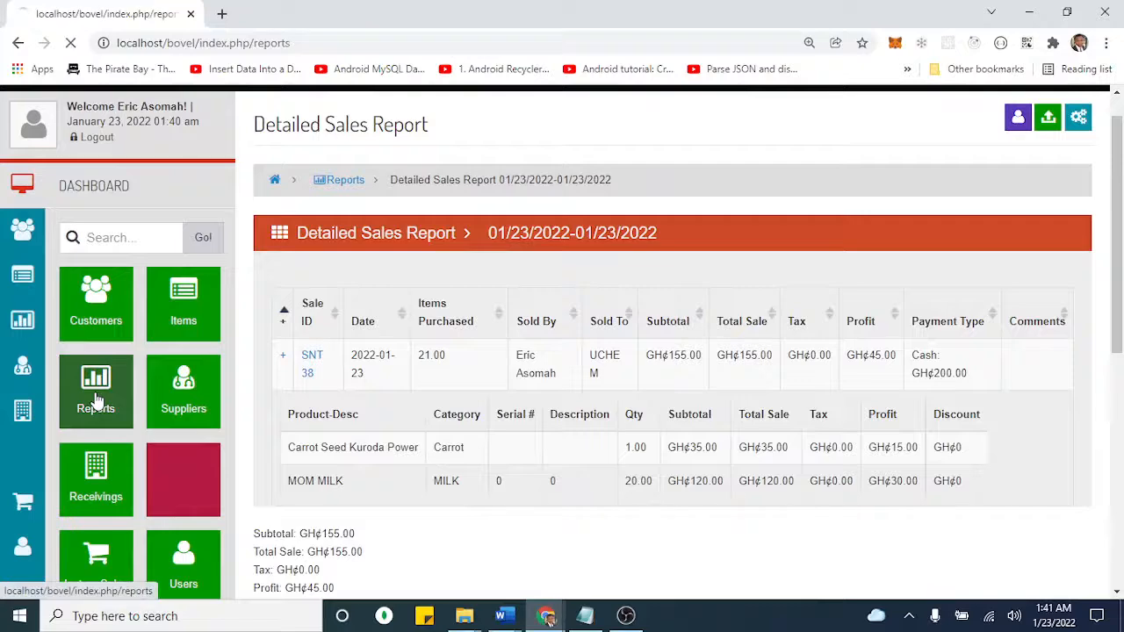
drag(1118, 136, 1118, 386)
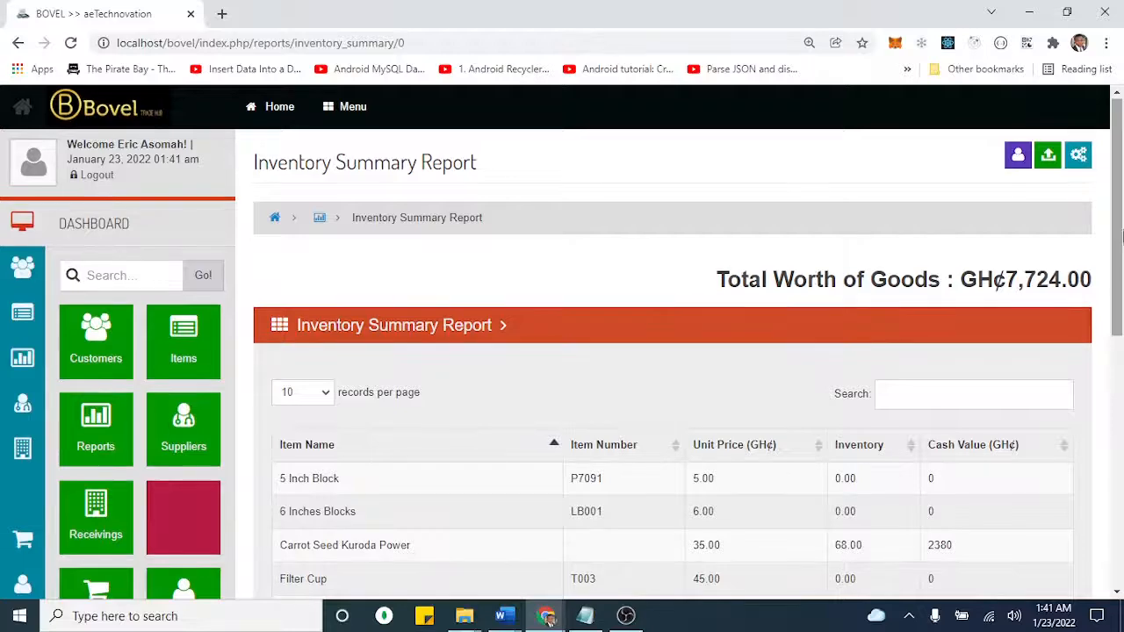
mouse_move(1122, 233)
mouse_down()
mouse_move(1122, 356)
mouse_move(1122, 243)
mouse_up()
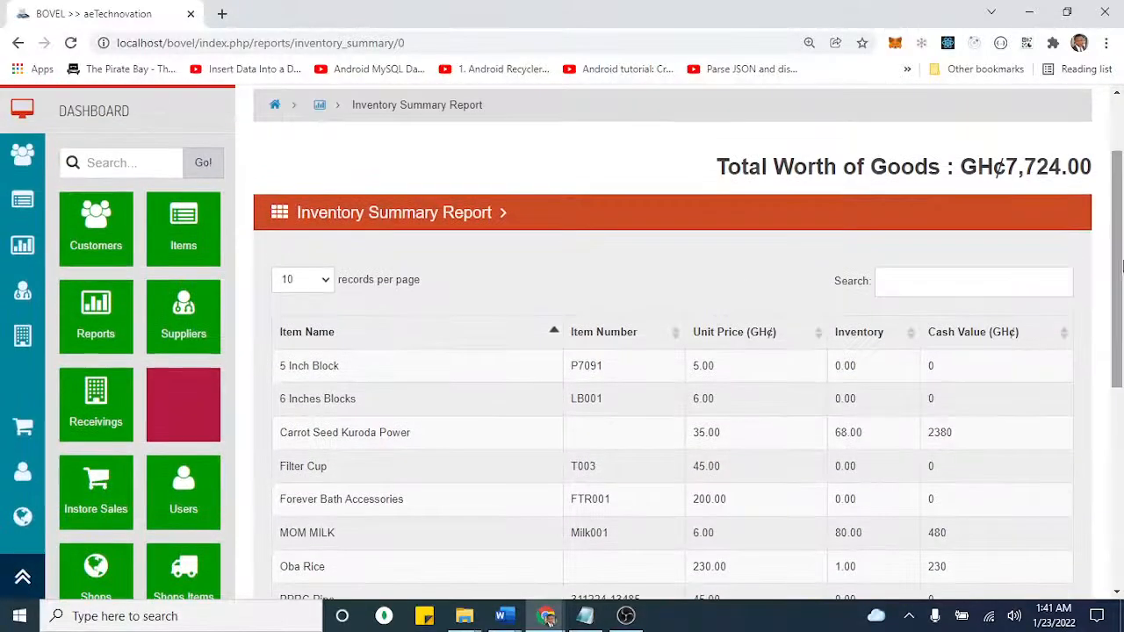
drag(1118, 200, 1119, 351)
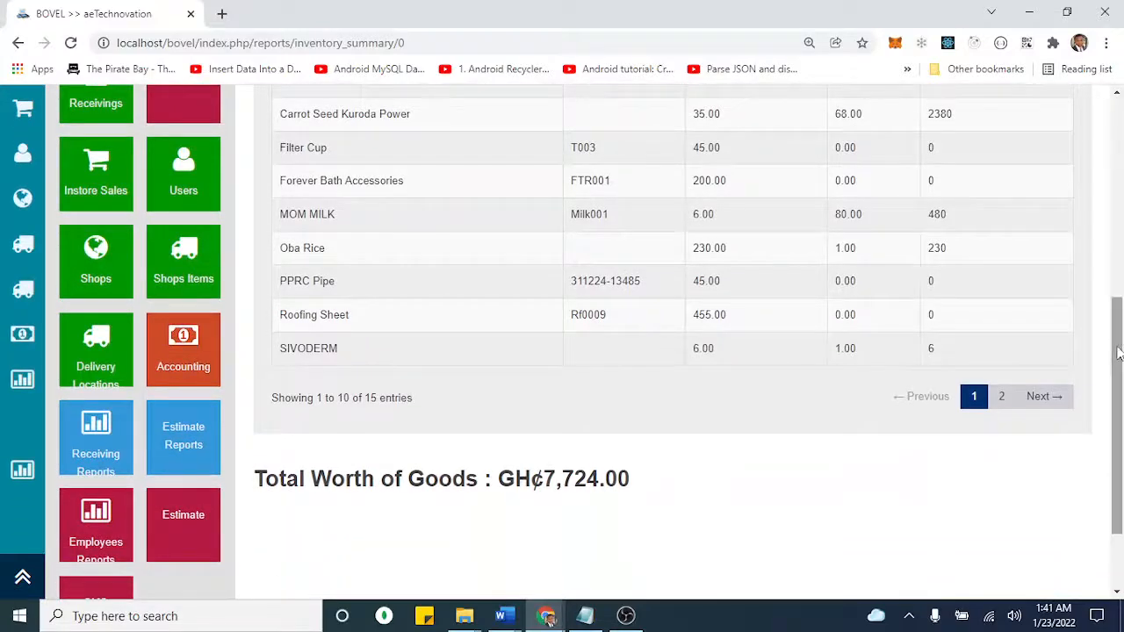
drag(1118, 352, 1115, 287)
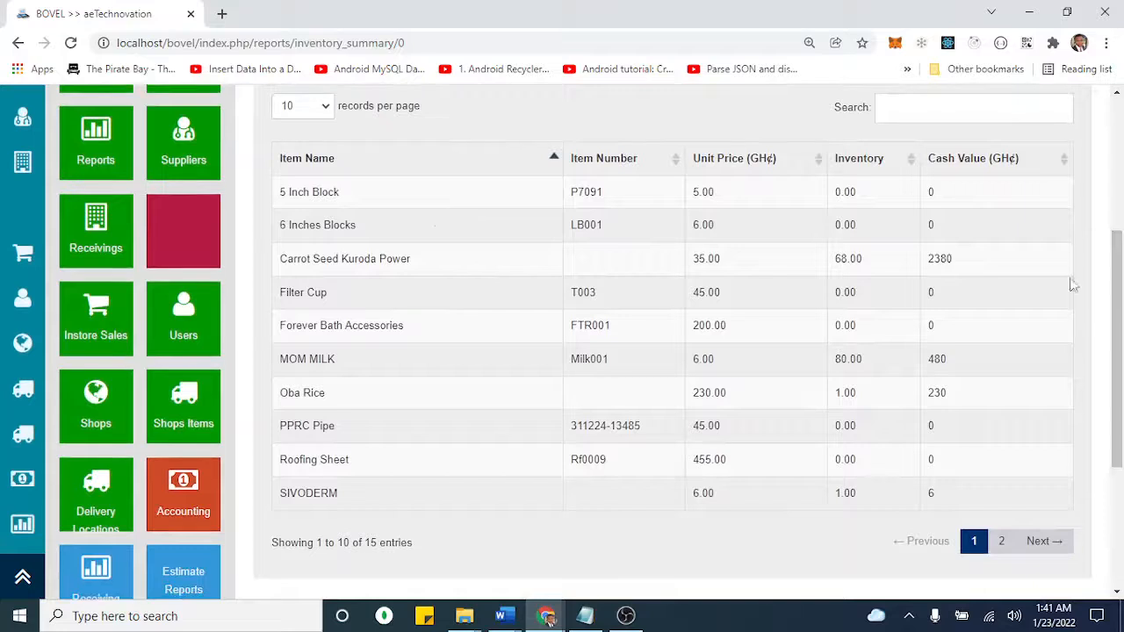
- Show 100 records per page in the Inventory Summary Report and review the complete item list
click(323, 114)
click(312, 169)
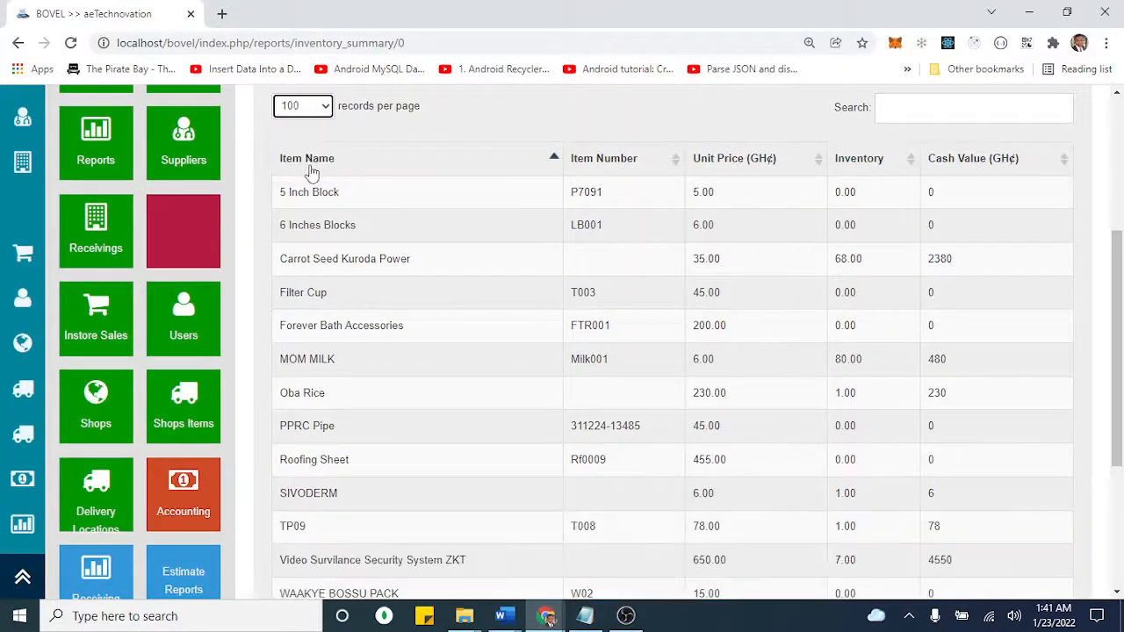
drag(1118, 314, 1086, 190)
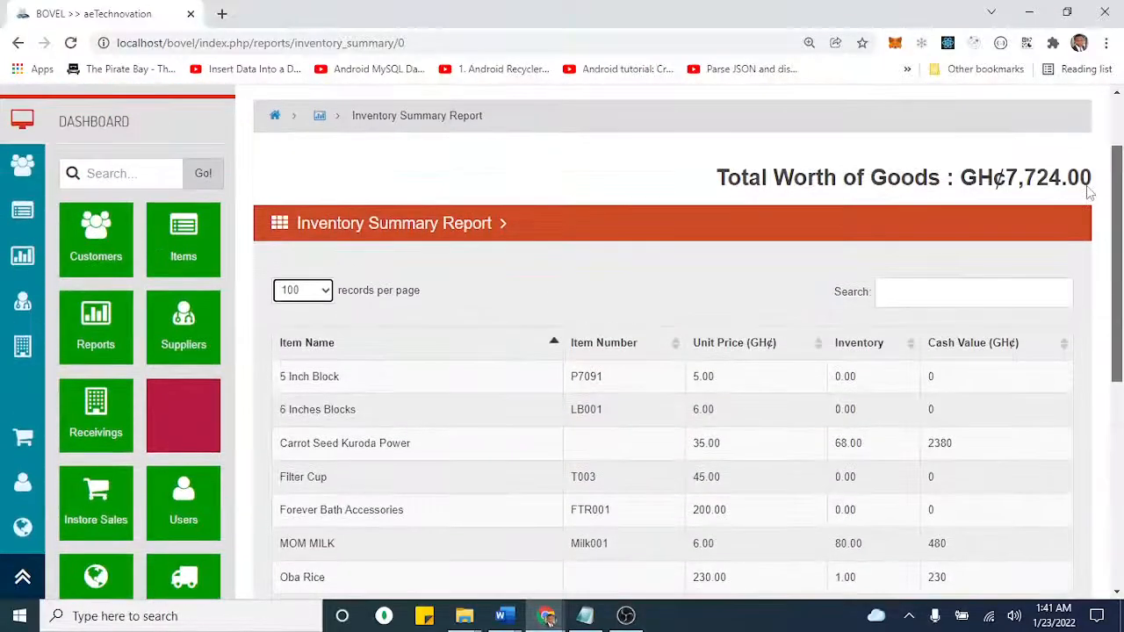
- Return to the reports list, generate the Stock Sheet report and cancel printing it
click(319, 115)
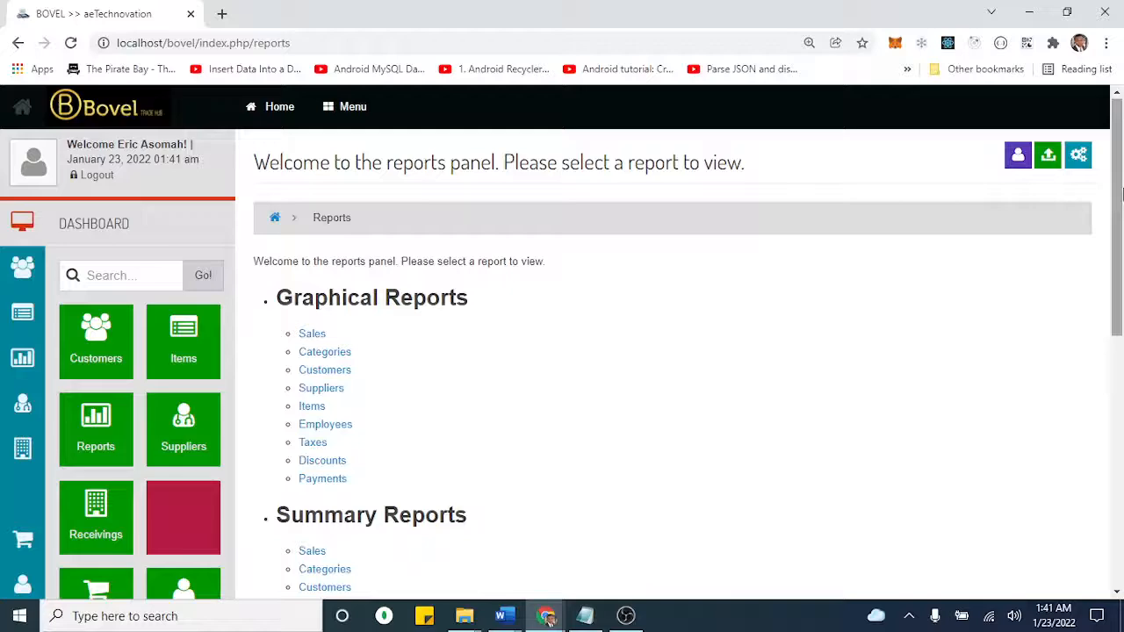
drag(1121, 193, 1121, 448)
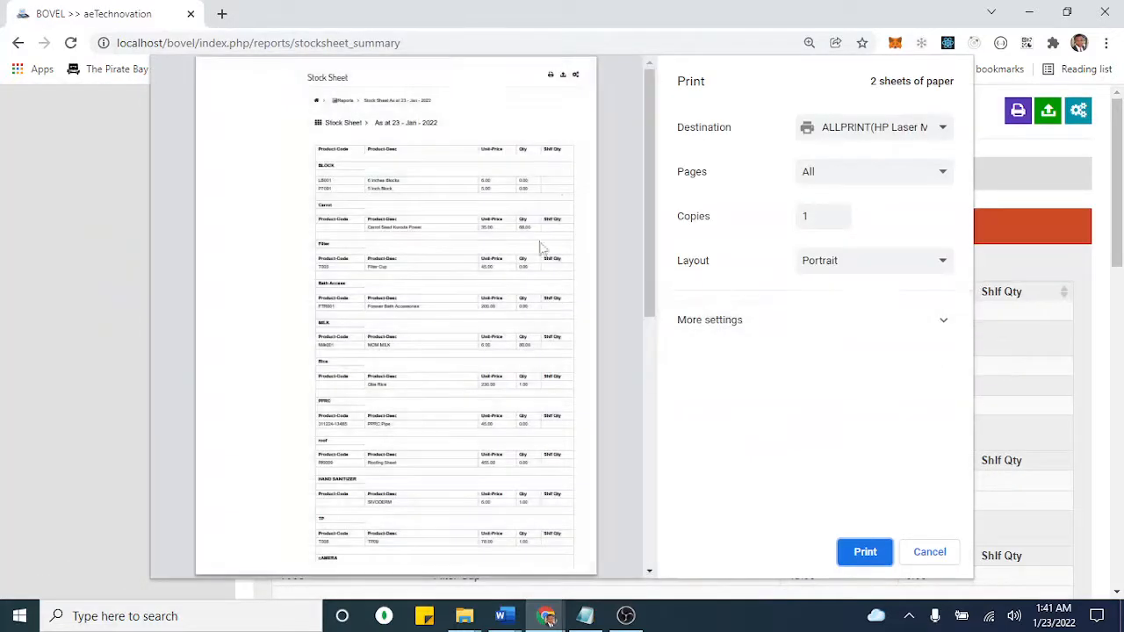
click(924, 555)
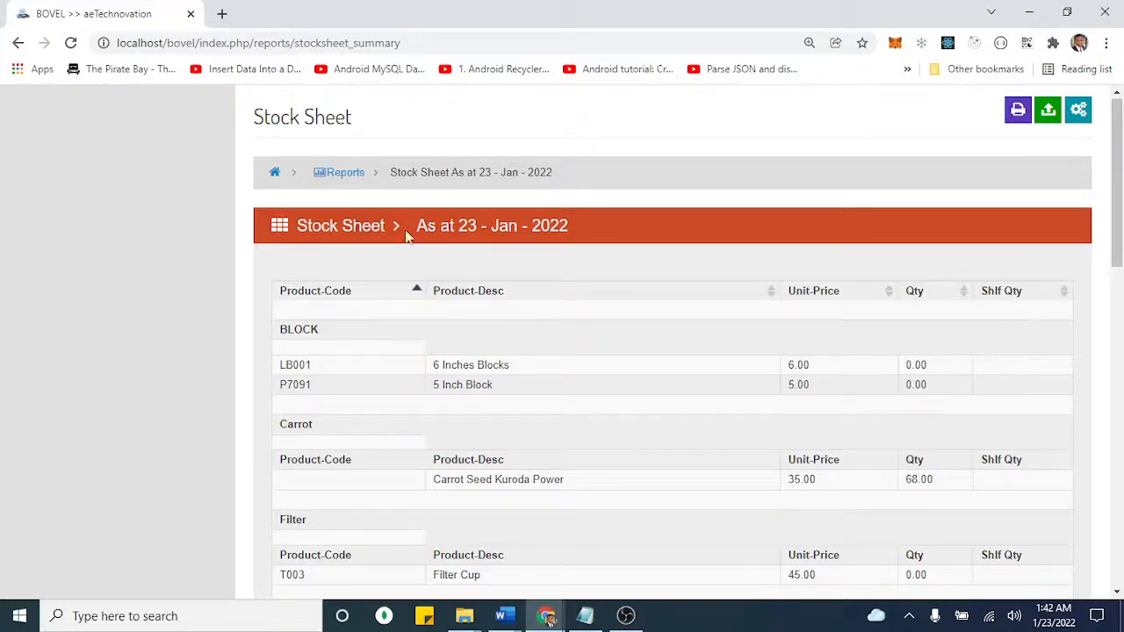
- Generate the Low Inventory report without exporting it to Excel and review the items' inventory against their reorder levels
click(343, 174)
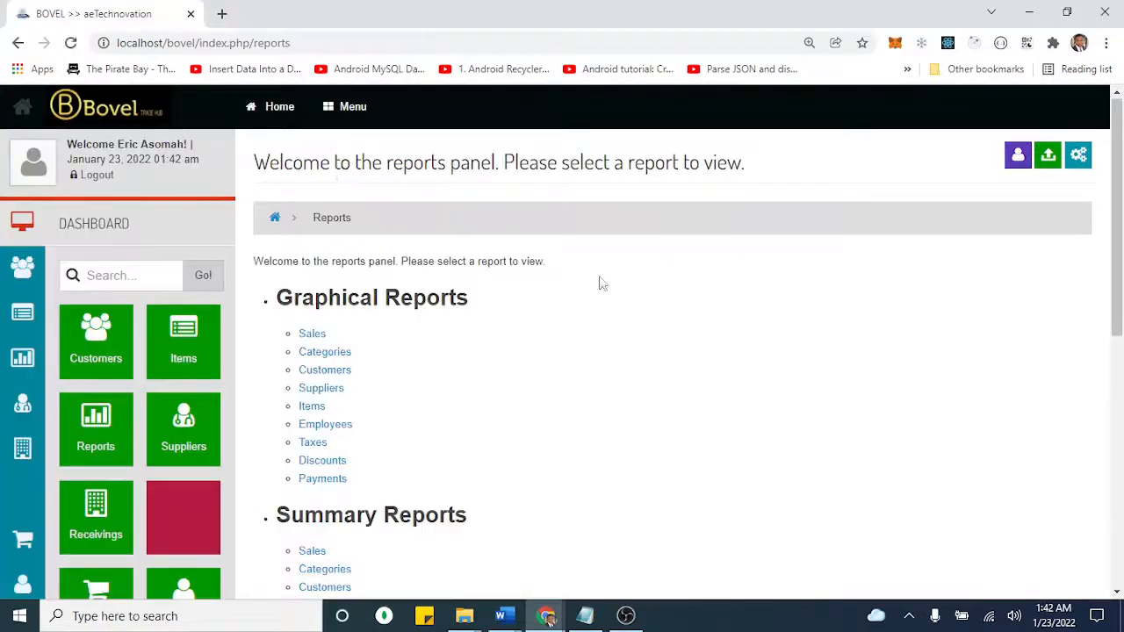
drag(1117, 187, 1121, 436)
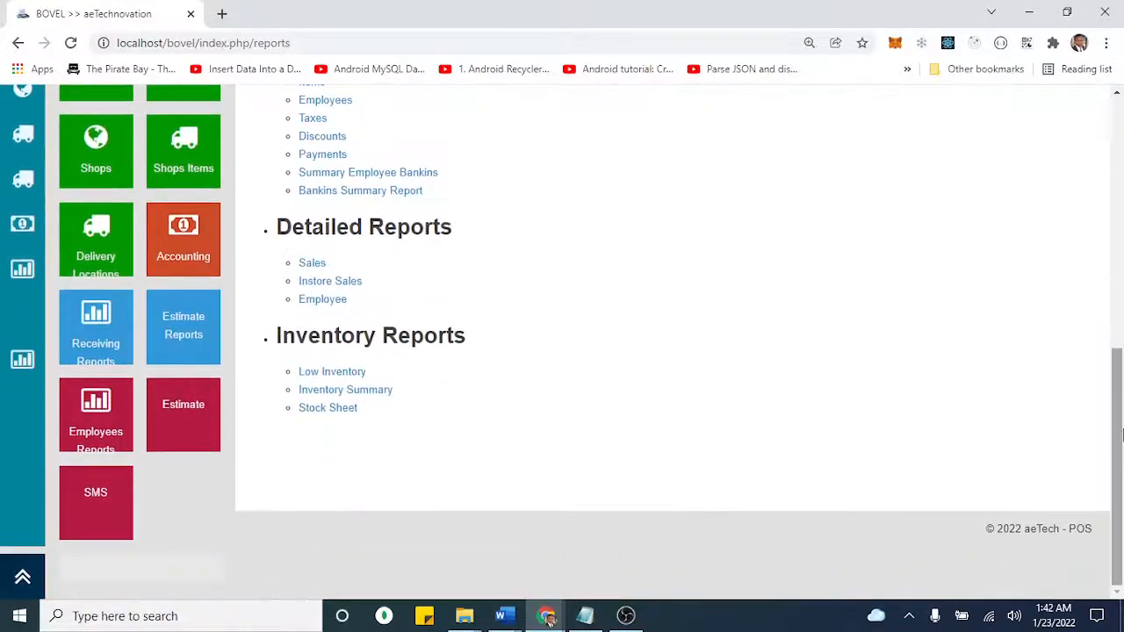
click(320, 373)
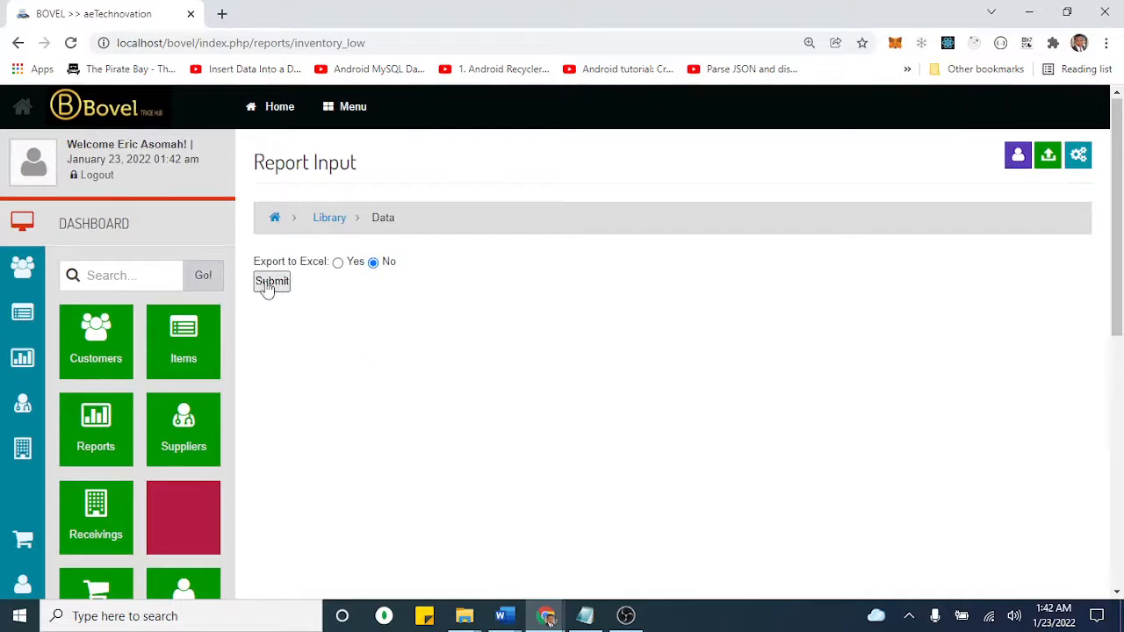
click(269, 282)
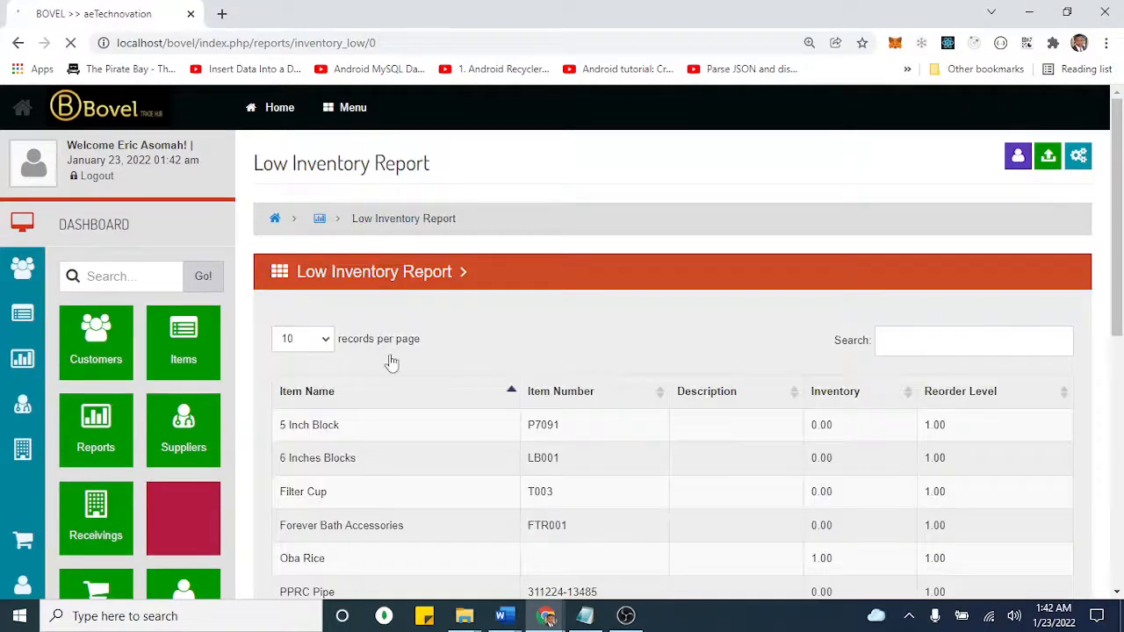
drag(1119, 200, 1122, 323)
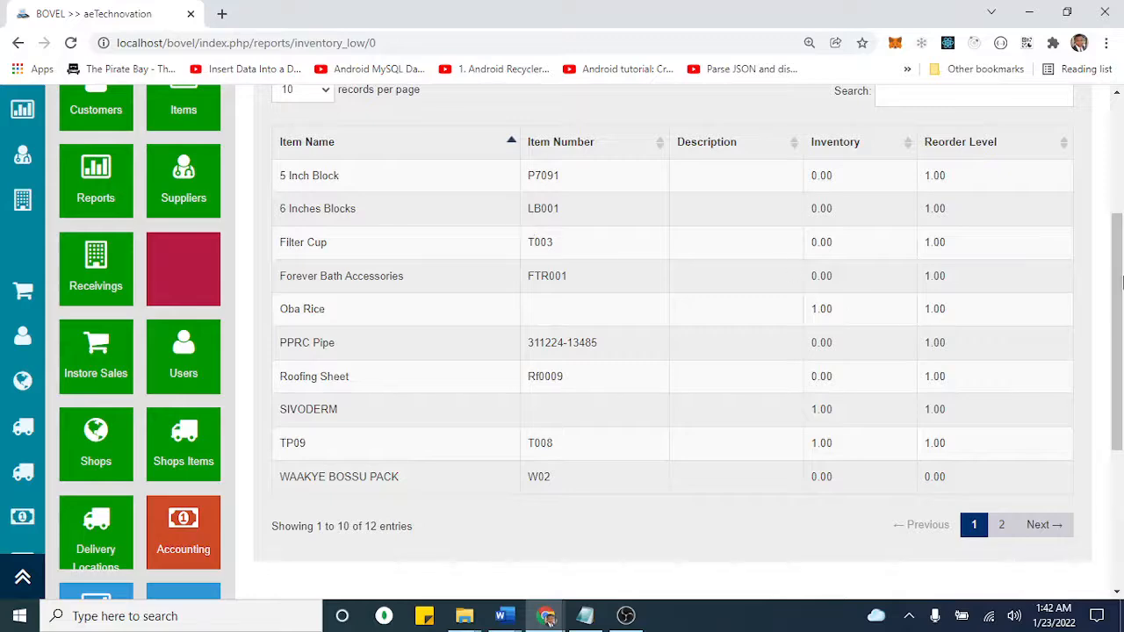
- Open the receiving reports and generate the Detail Receivings report with the date range Today
drag(1120, 279, 1112, 423)
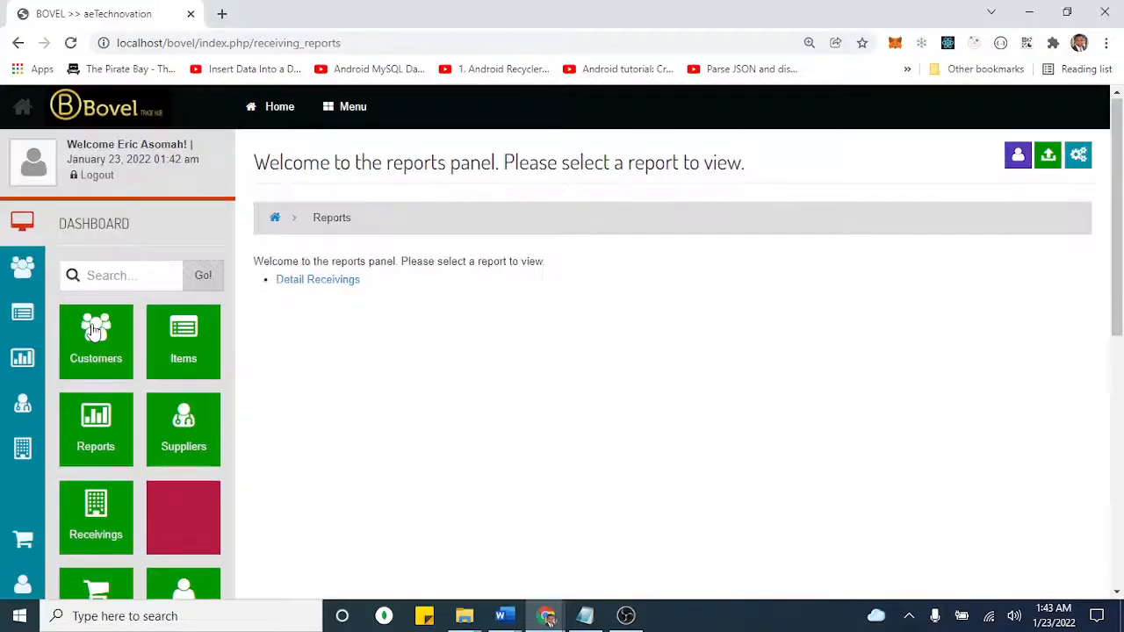
click(321, 280)
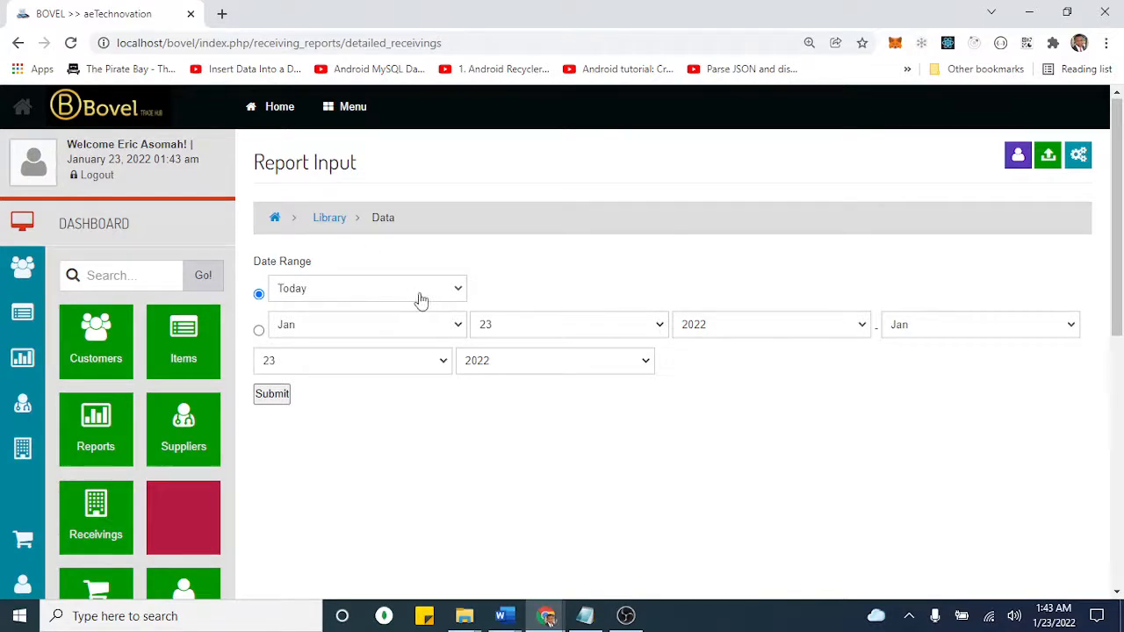
click(373, 290)
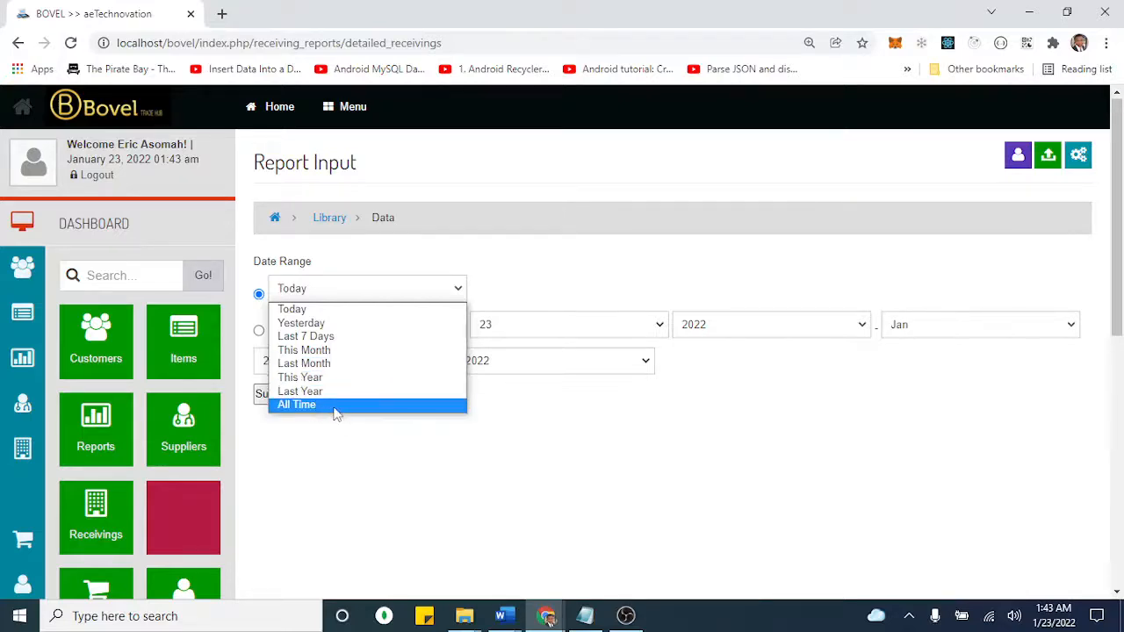
click(347, 312)
click(279, 395)
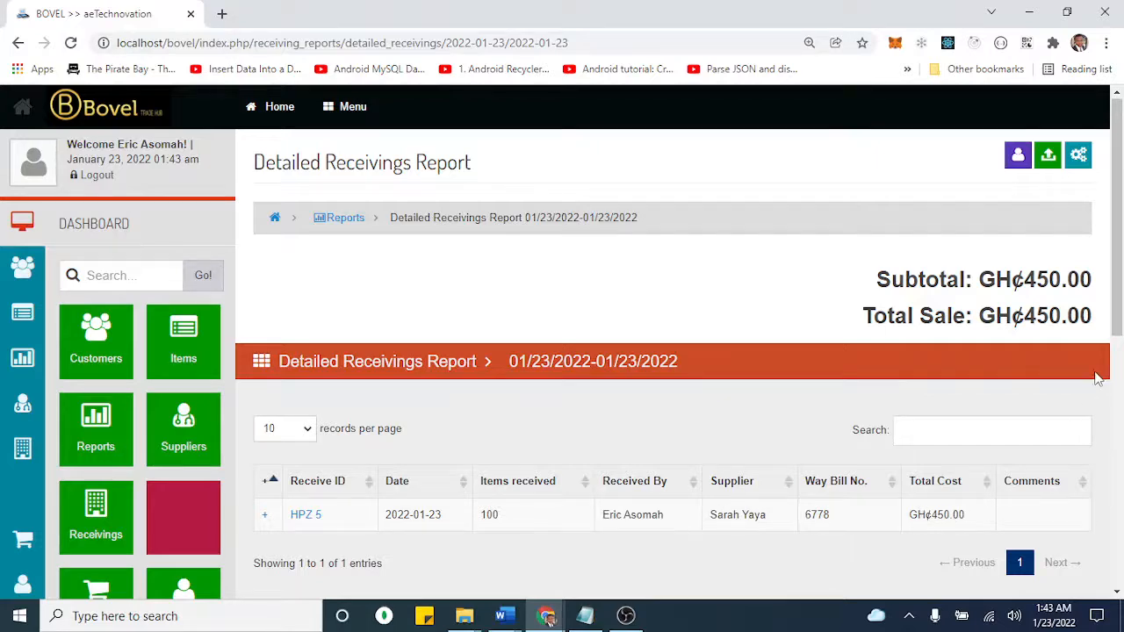
- Examine the received delivery's entry and the subtotal and total below the Detailed Receivings Report
drag(1118, 242, 1113, 372)
drag(473, 345, 395, 336)
click(397, 336)
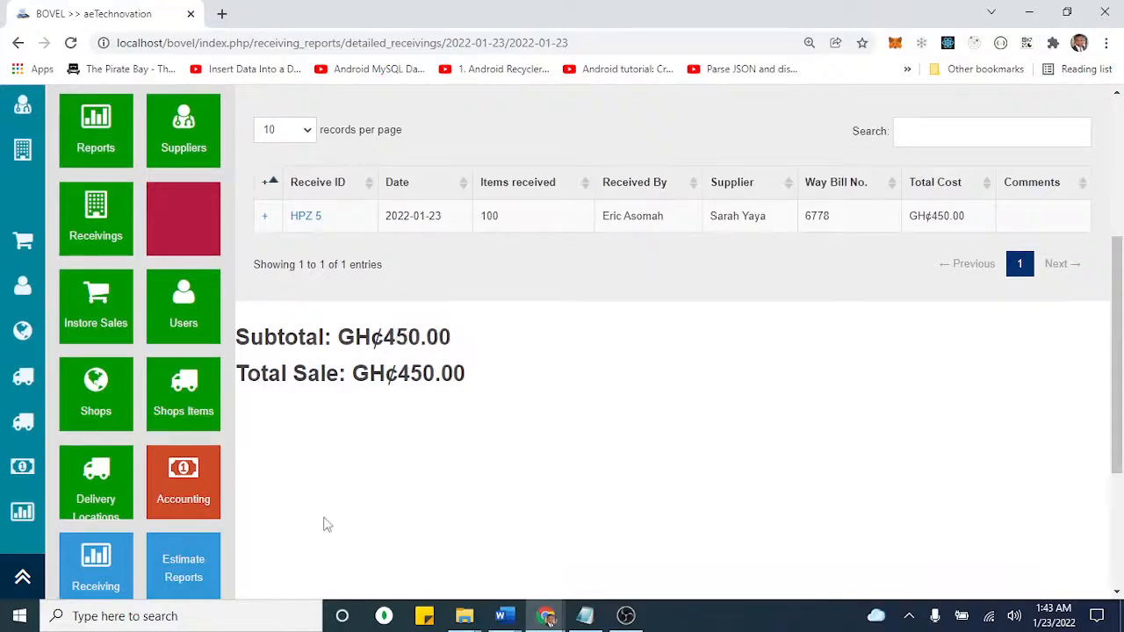
- Open the suppliers account list in Accounting and examine the supplier's credit, debit and balance
click(186, 477)
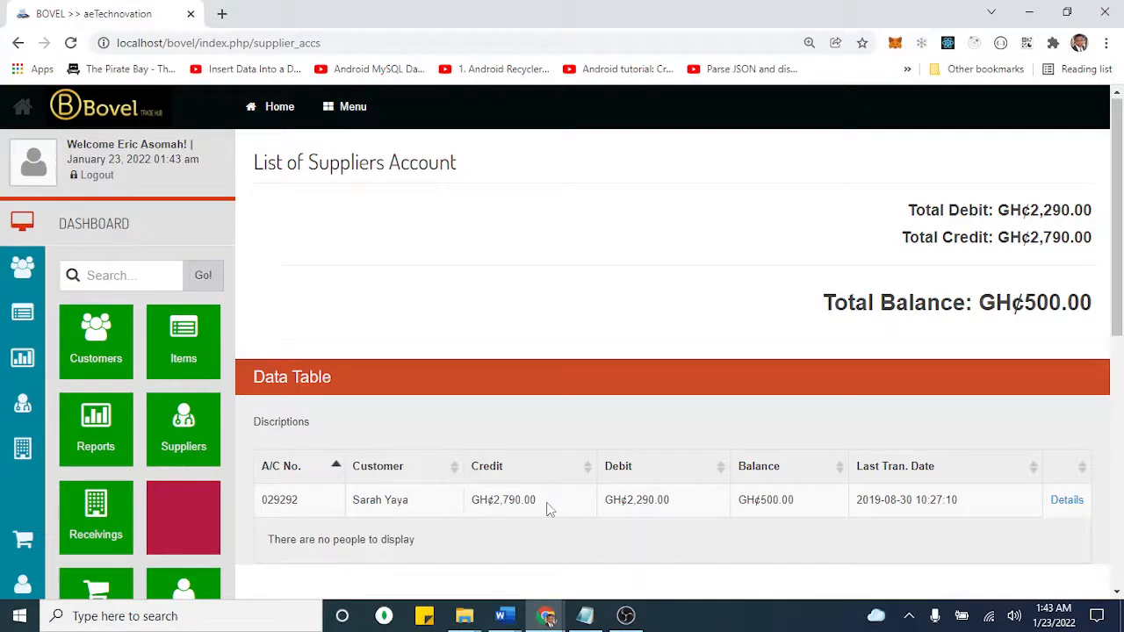
drag(543, 509, 494, 501)
drag(702, 506, 639, 516)
drag(819, 509, 760, 502)
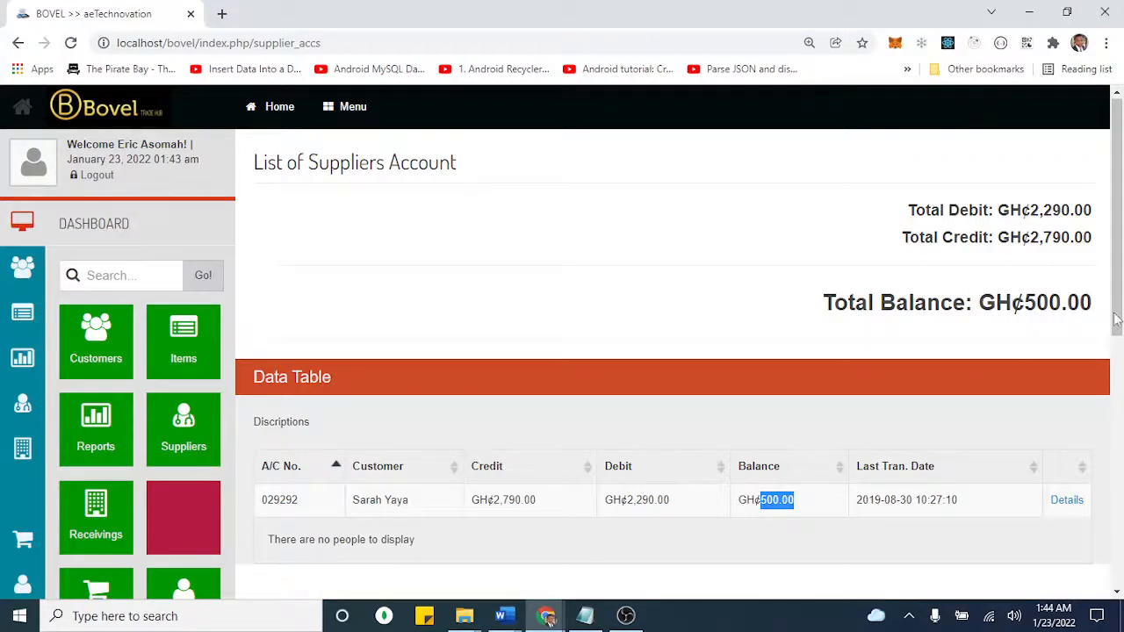
scroll(987, 351, down, 2)
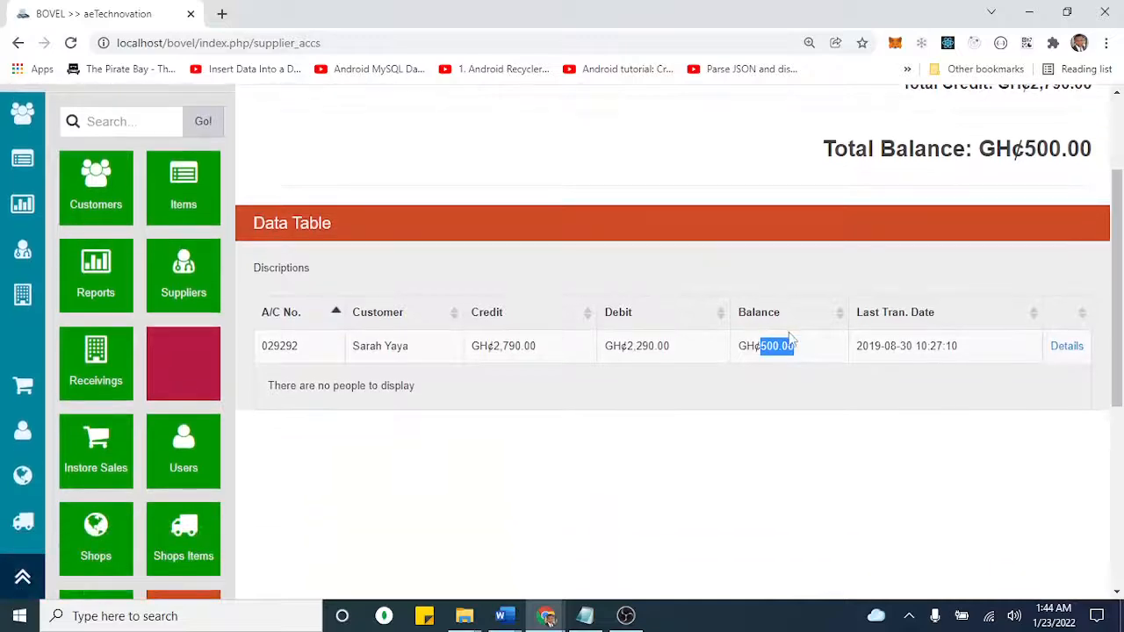
click(812, 358)
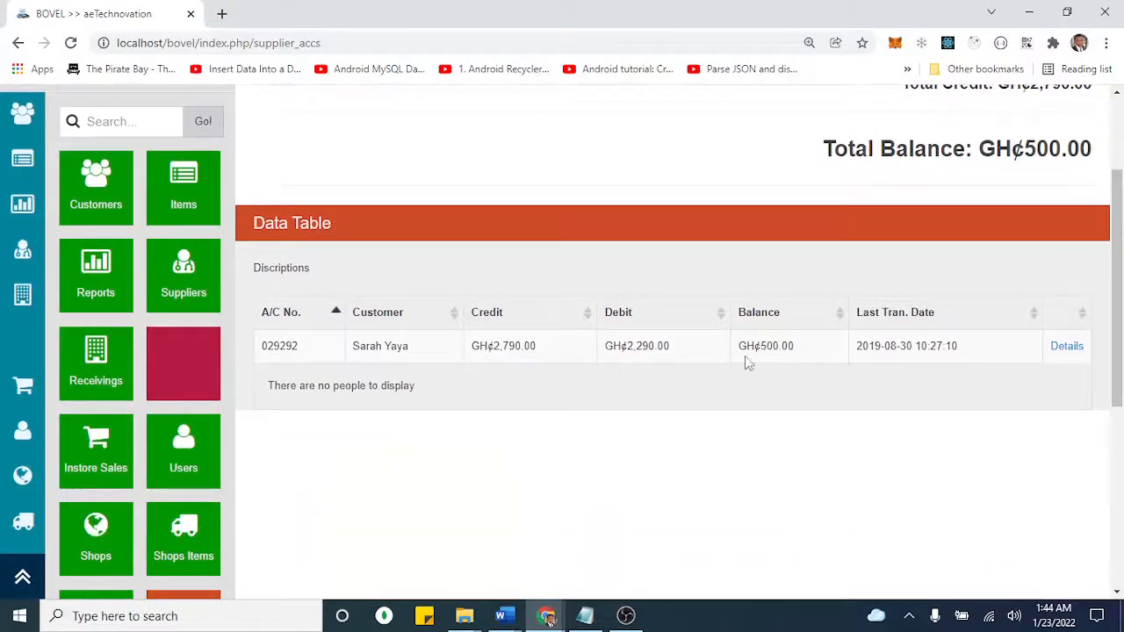
- Try to open the supplier account's details, and go back to the suppliers account list
click(1069, 348)
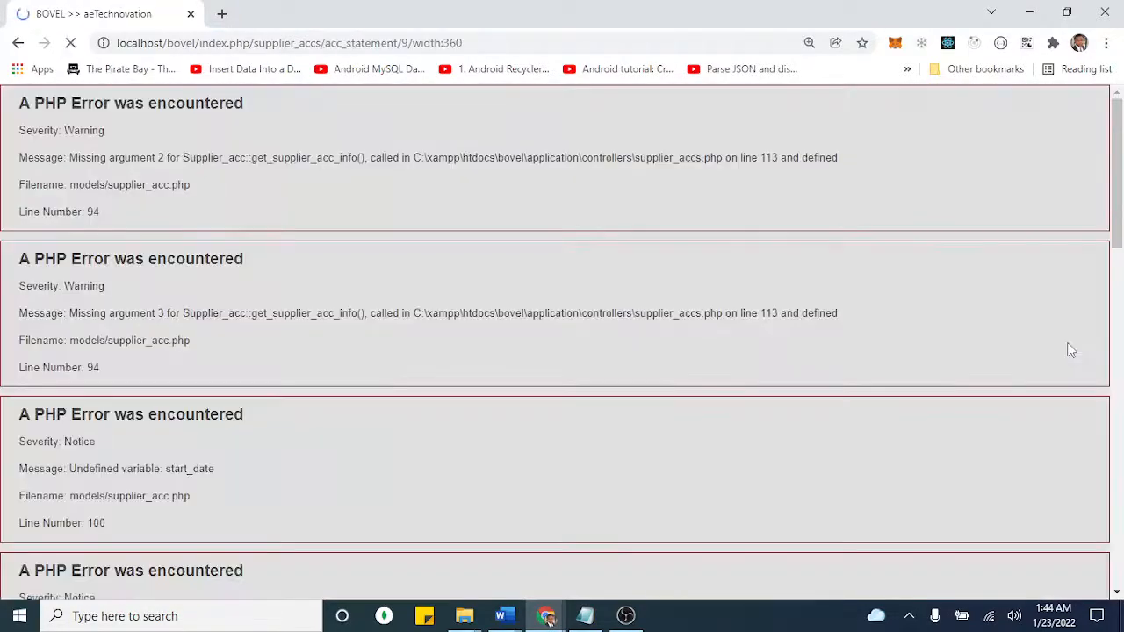
click(17, 43)
drag(1118, 226, 1119, 329)
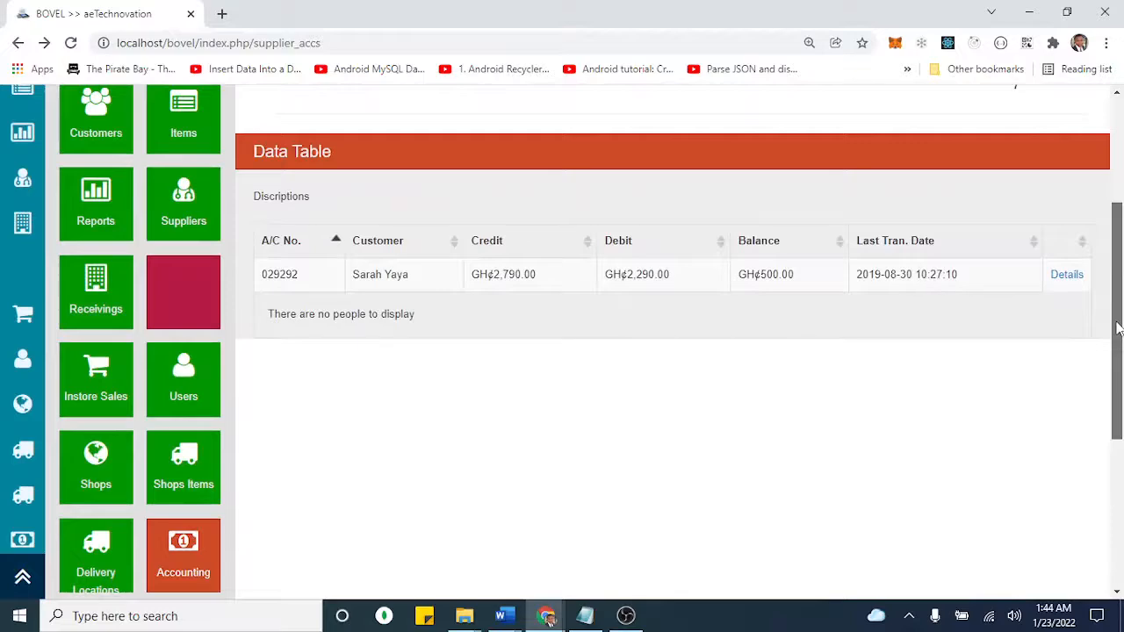
- Open the supplier account's details and examine the account statement below the errors
click(1062, 275)
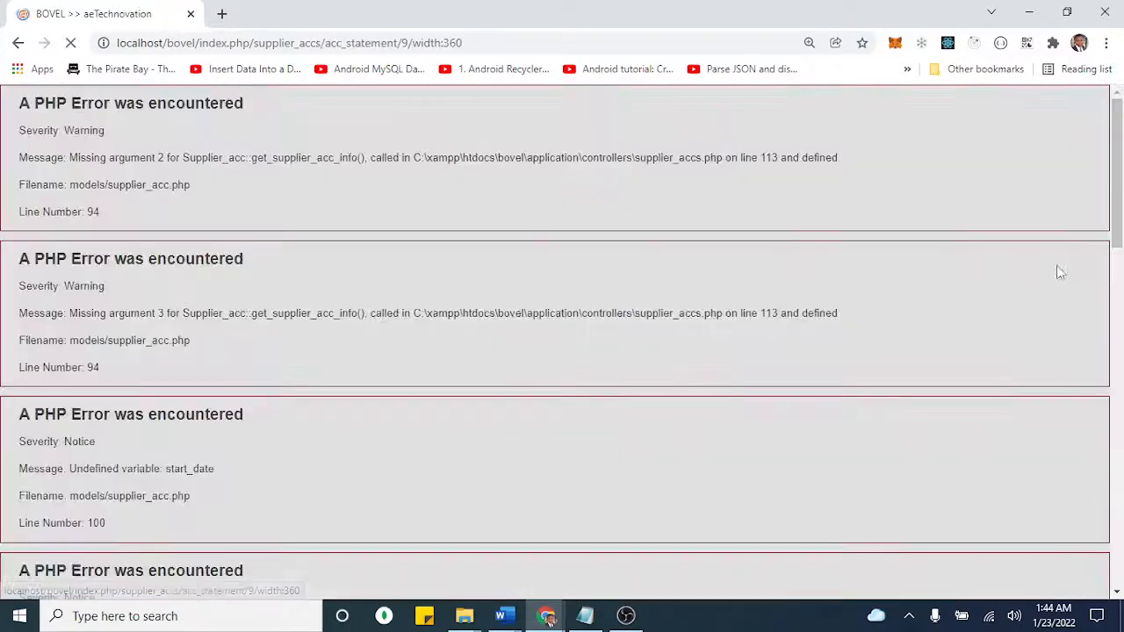
drag(1116, 174, 1120, 388)
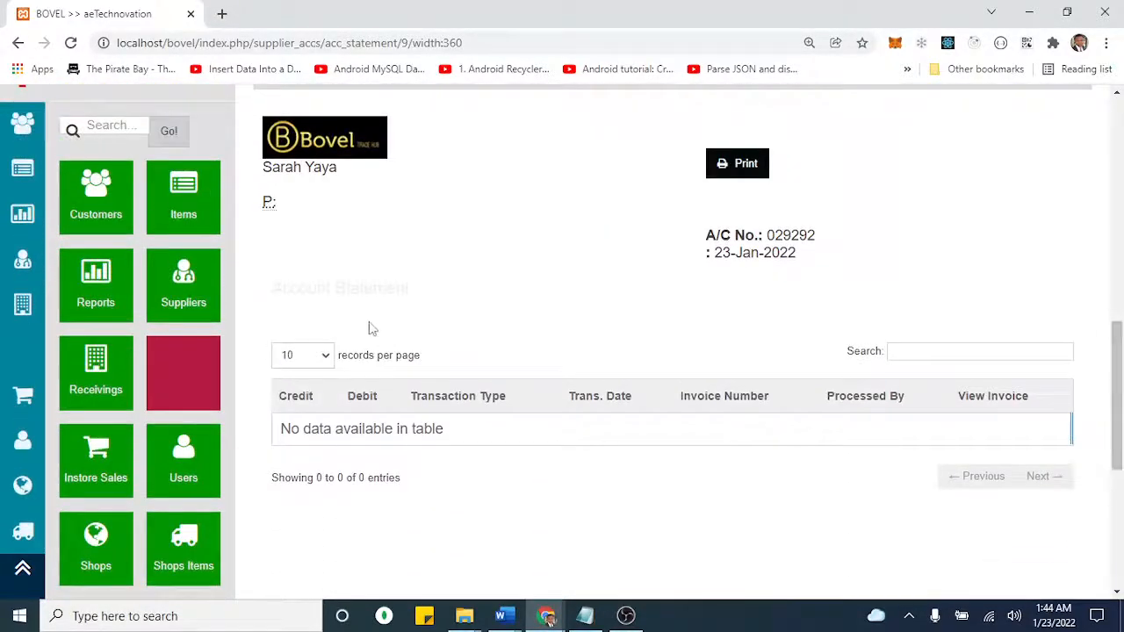
- View the list of suppliers and the list of customers, and go on to the list of shops
click(189, 295)
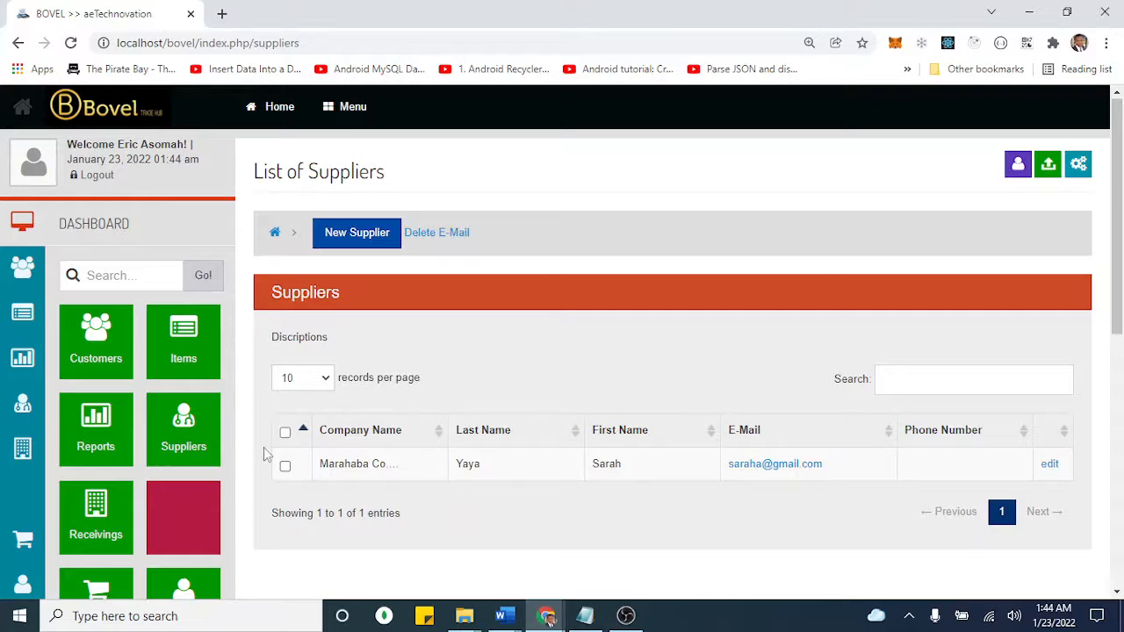
click(101, 338)
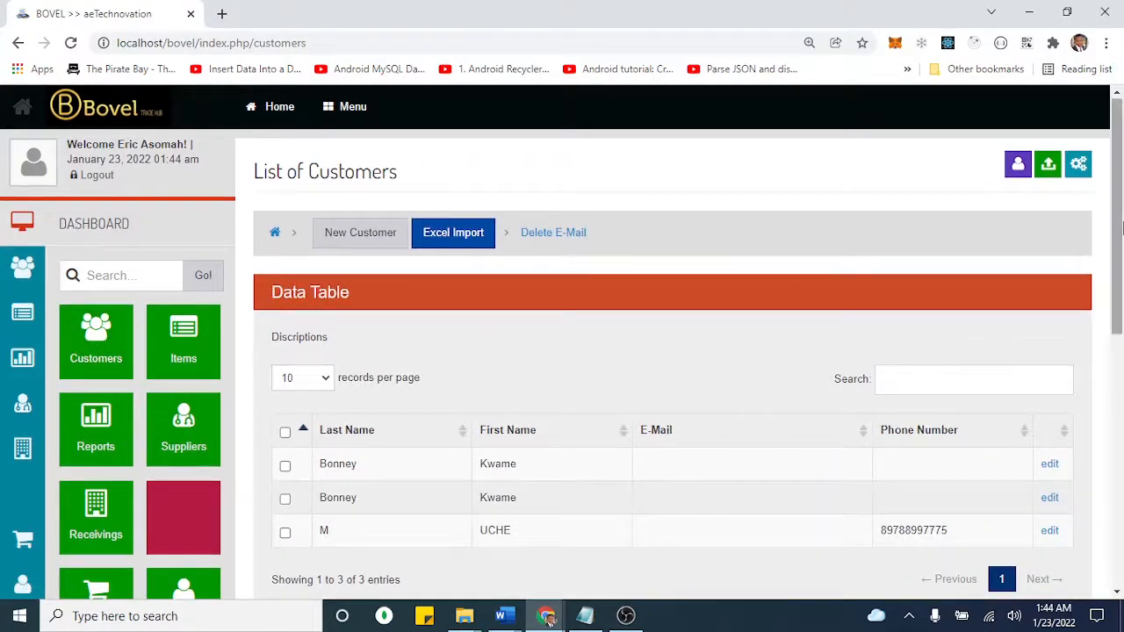
drag(1120, 228, 1120, 349)
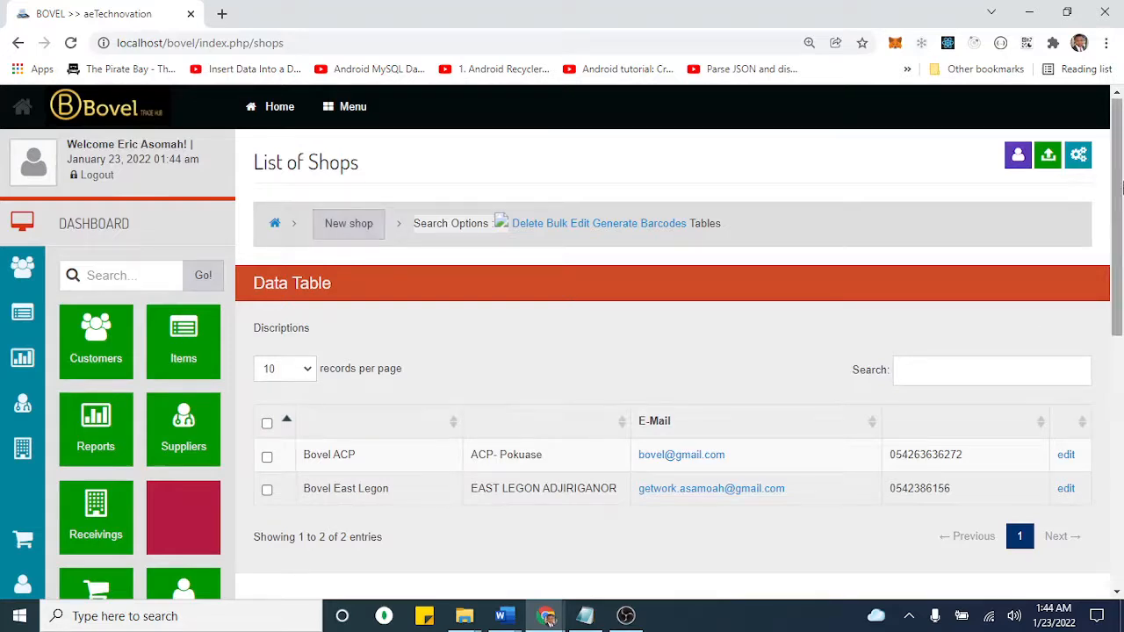
- Open the list of shops items and examine the items' categories, selling prices and closing stock
drag(1120, 180, 1120, 360)
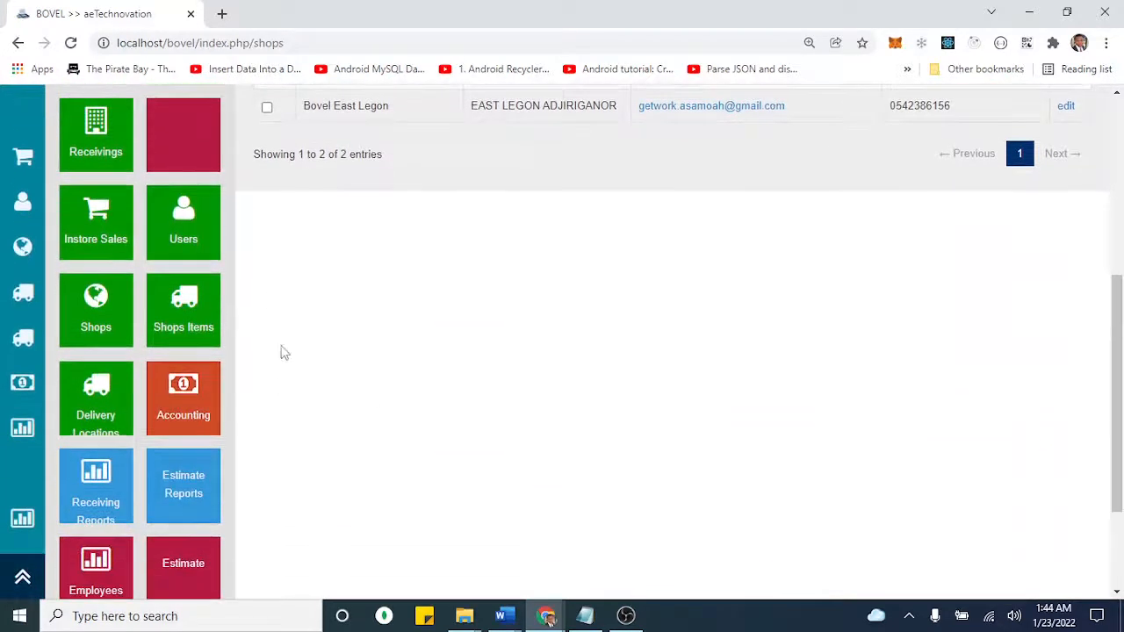
click(190, 324)
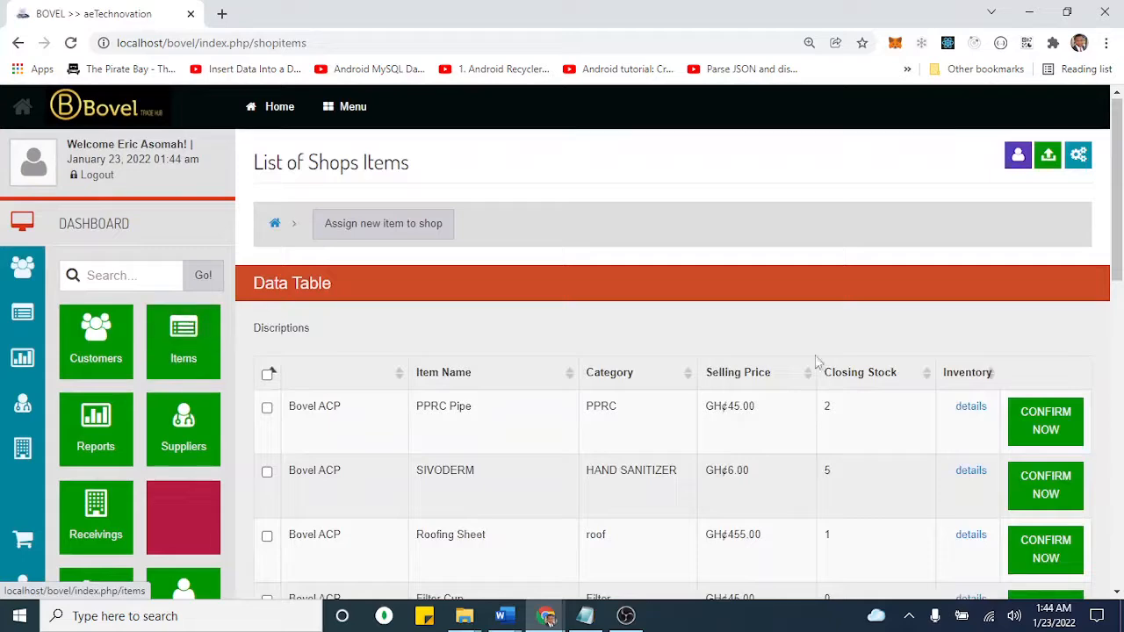
drag(1119, 219, 1112, 281)
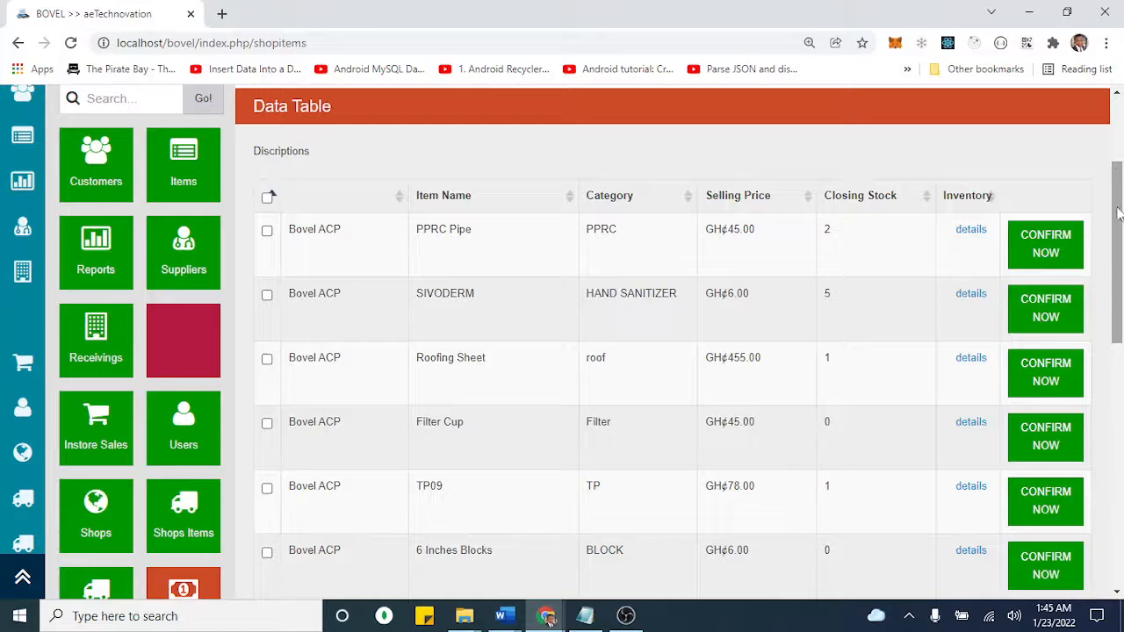
drag(1120, 233, 1121, 331)
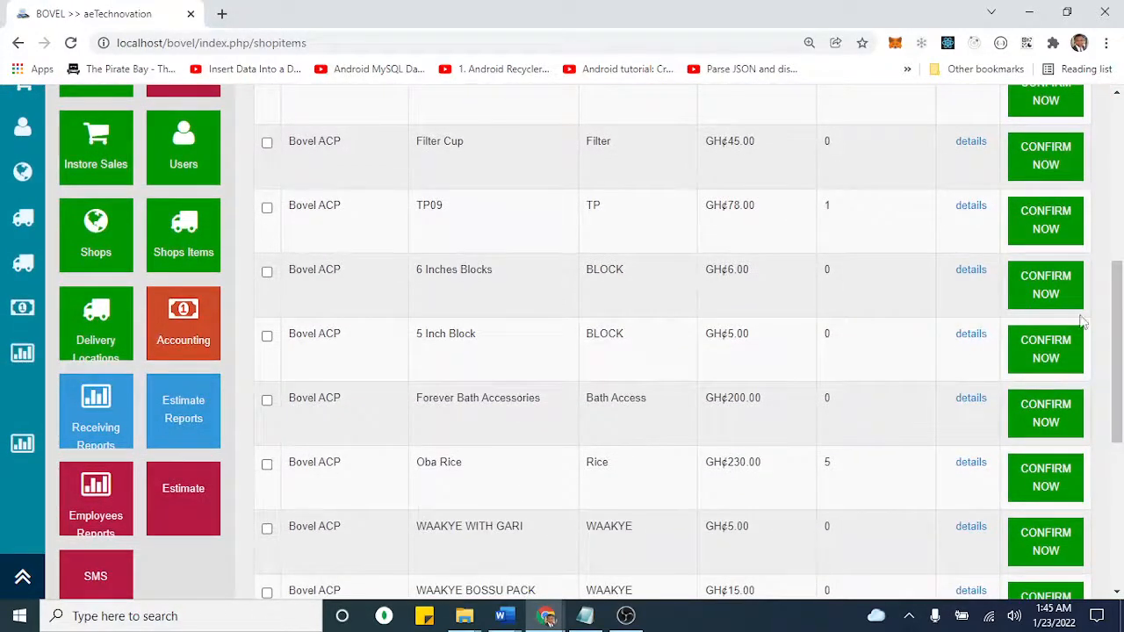
- Open the list of estimate reports and bring up the form for a new estimate
drag(1121, 316, 1118, 364)
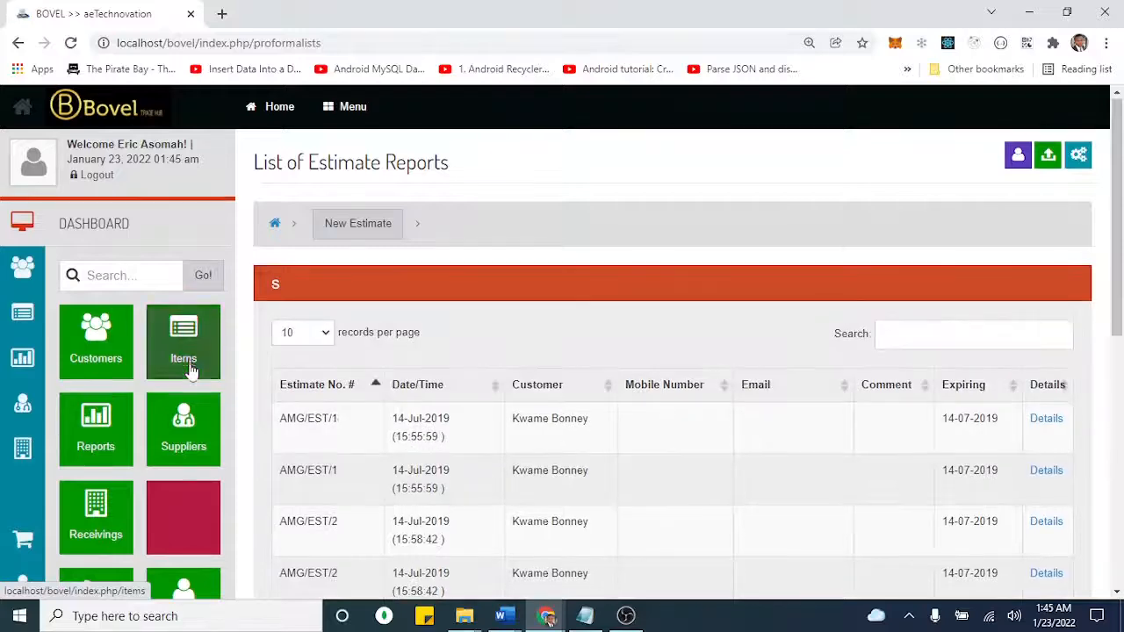
click(358, 233)
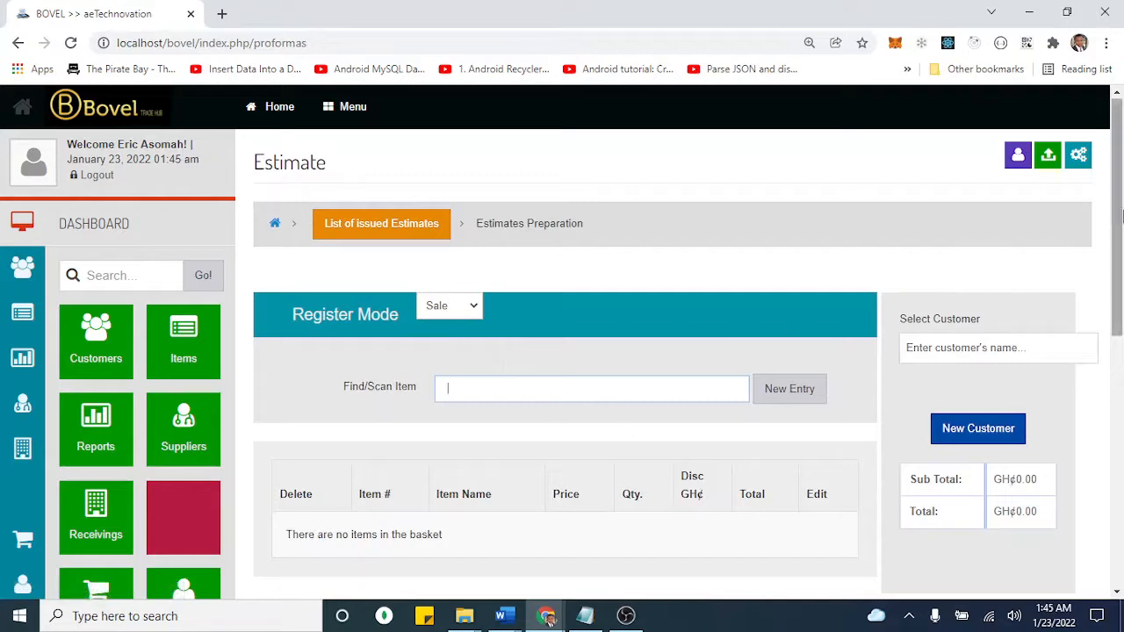
- Open the employees reports and bring up the input form for the Employees Sales report
drag(1118, 236, 1119, 487)
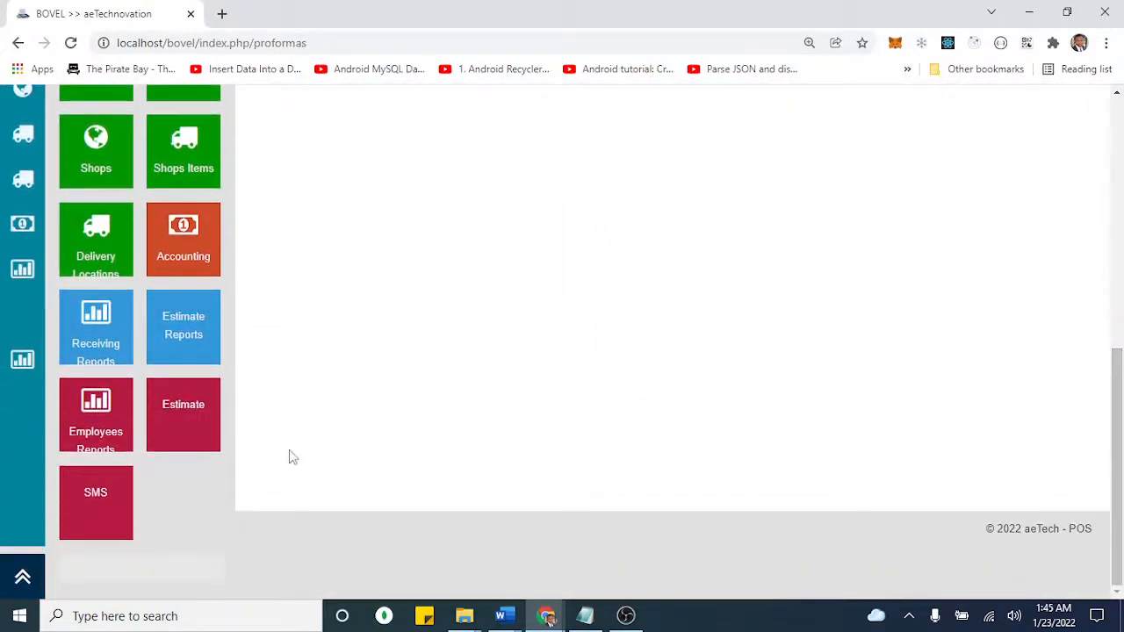
click(92, 427)
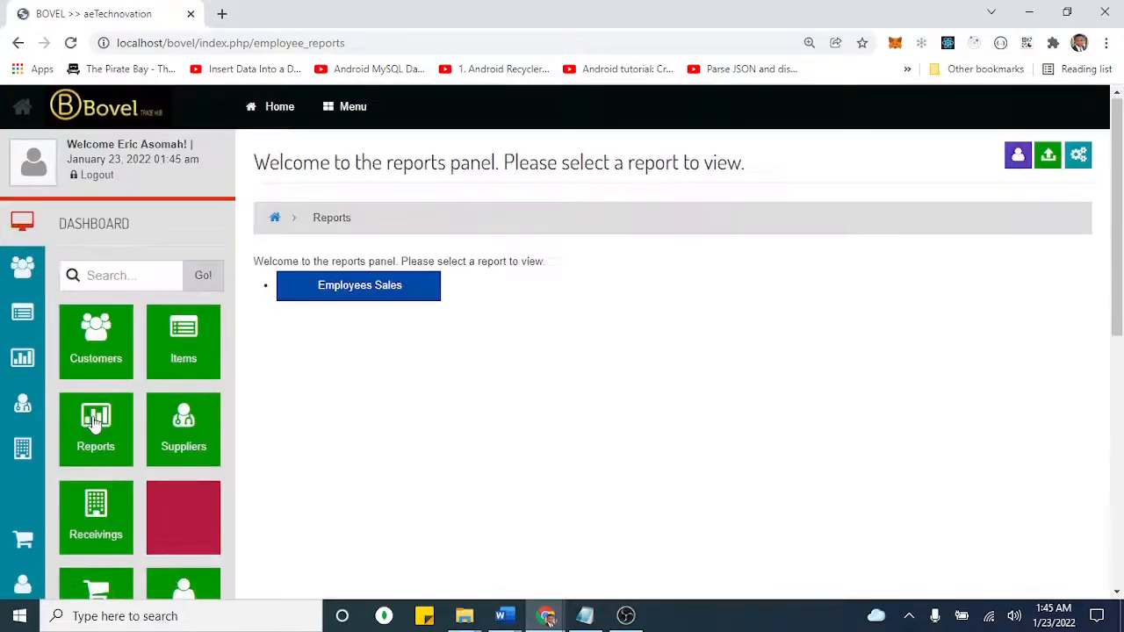
click(388, 291)
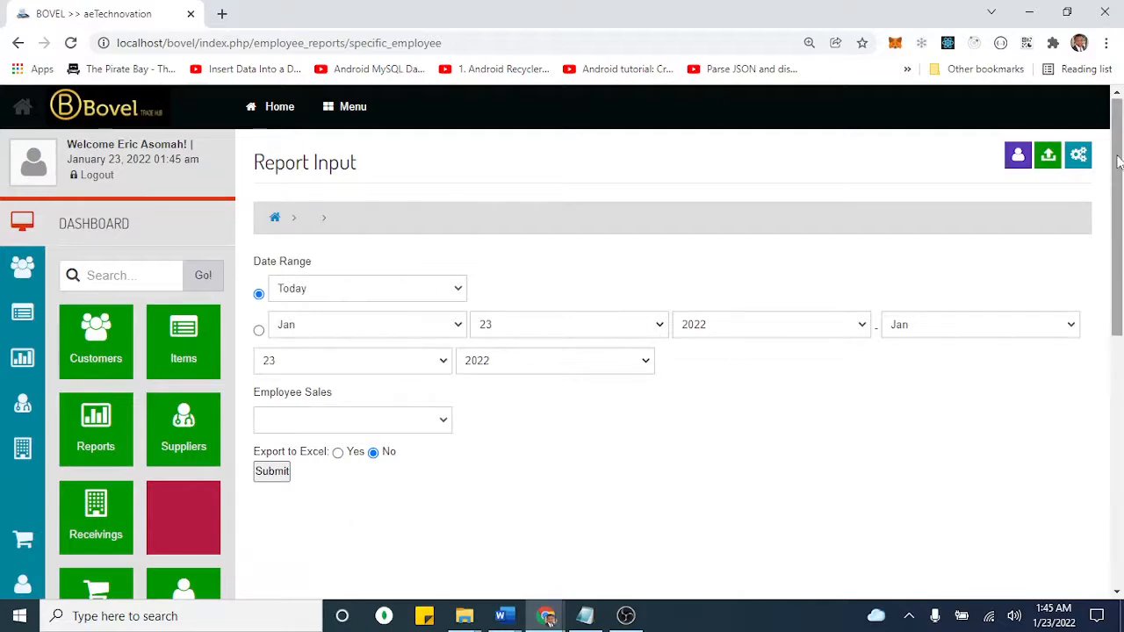
- Open the SMS settings and examine the boxes for the end-of-year, Christmas, New Year and birthday messages
drag(1117, 163, 1120, 470)
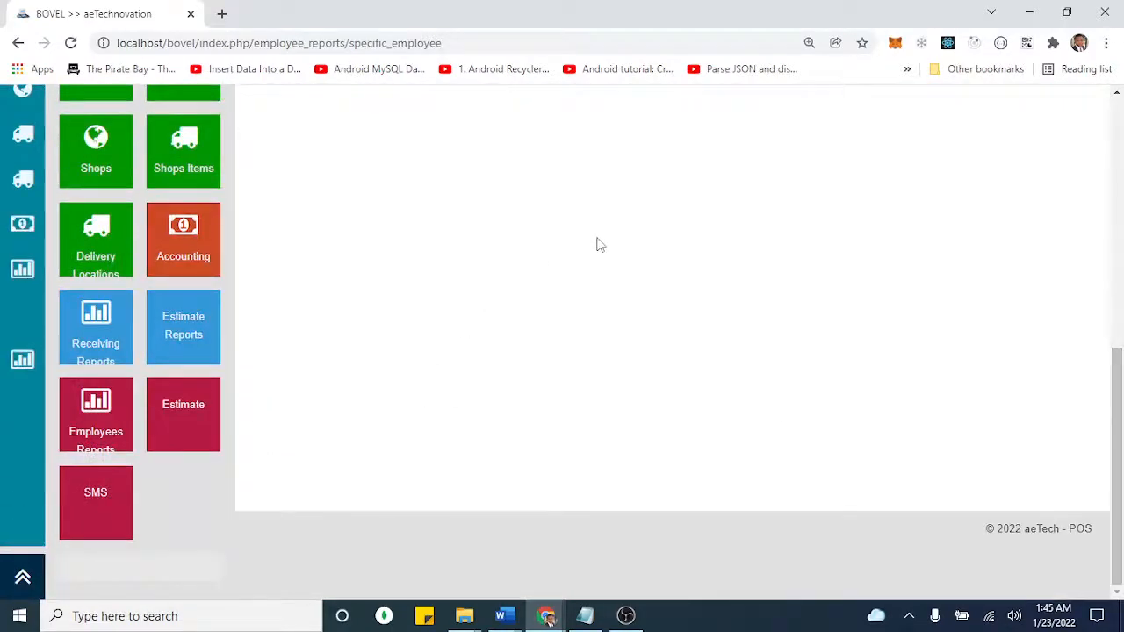
click(103, 502)
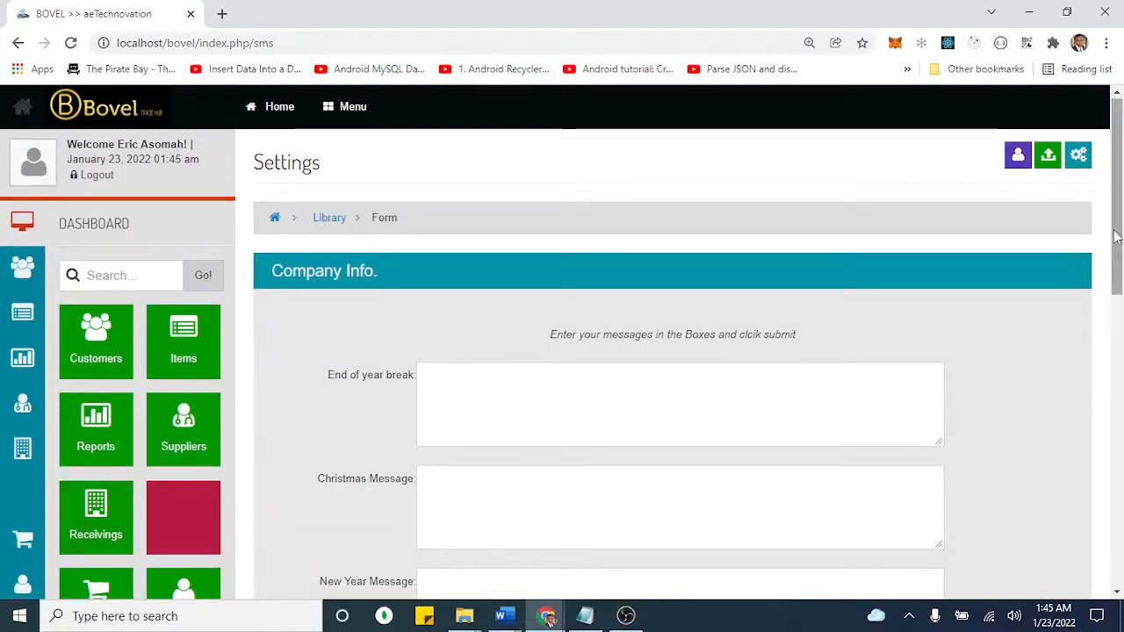
drag(1117, 237, 1055, 302)
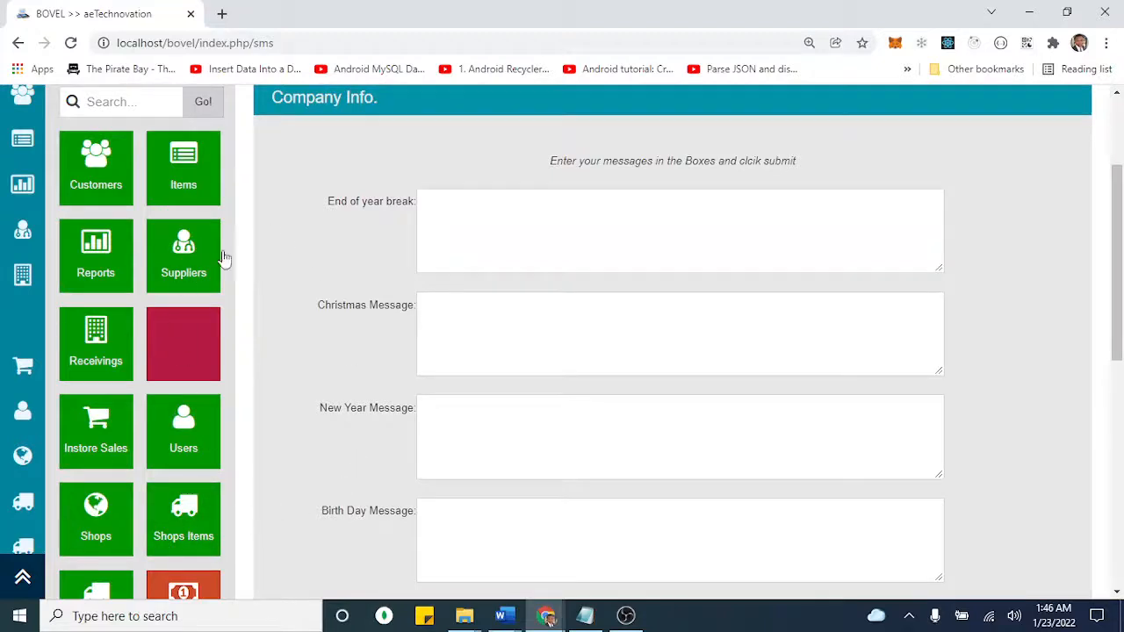
- Leave the SMS settings and return to the list of customers
scroll(387, 483, up, 2)
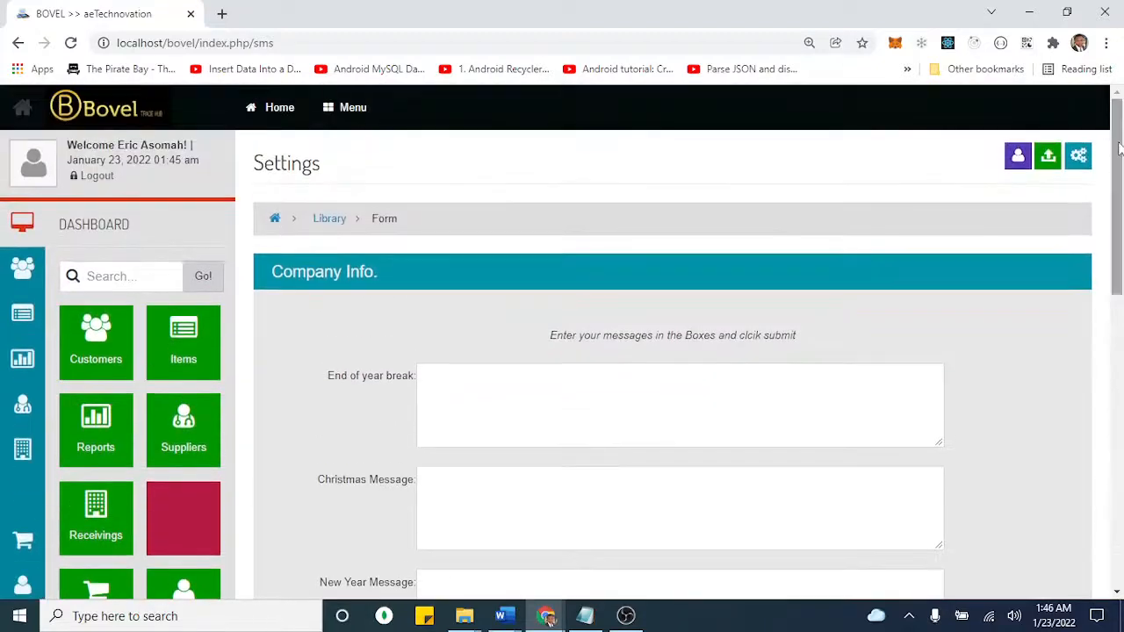
click(99, 348)
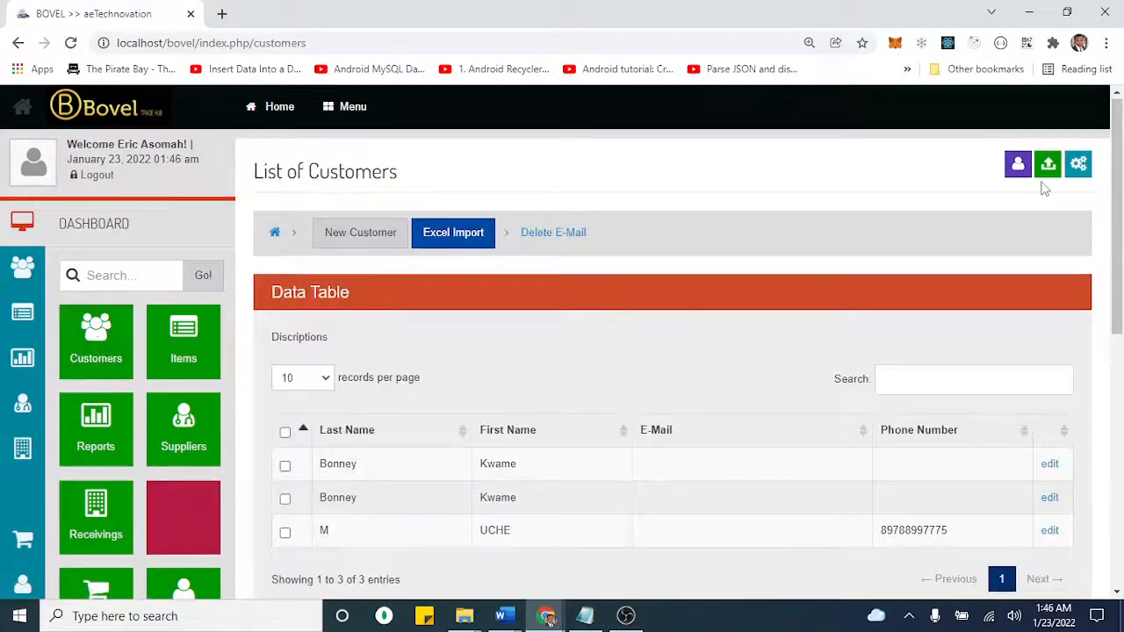
drag(1117, 145, 1110, 119)
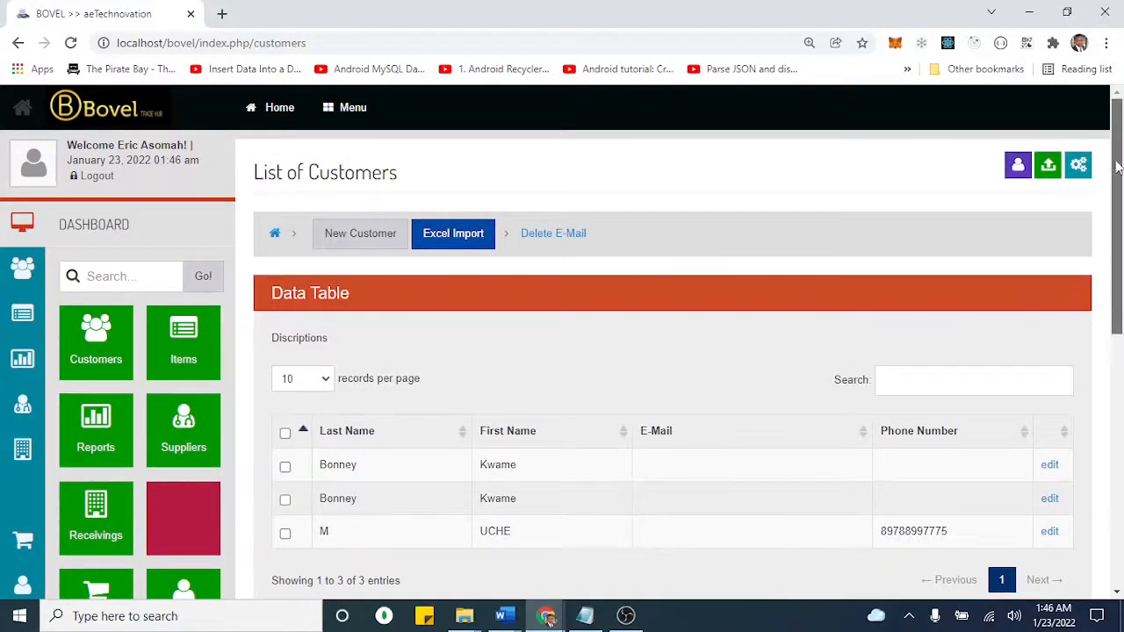
- Open the chart of accounts in Accounting and examine the account codes, accounts and account groups
scroll(1117, 167, down, 5)
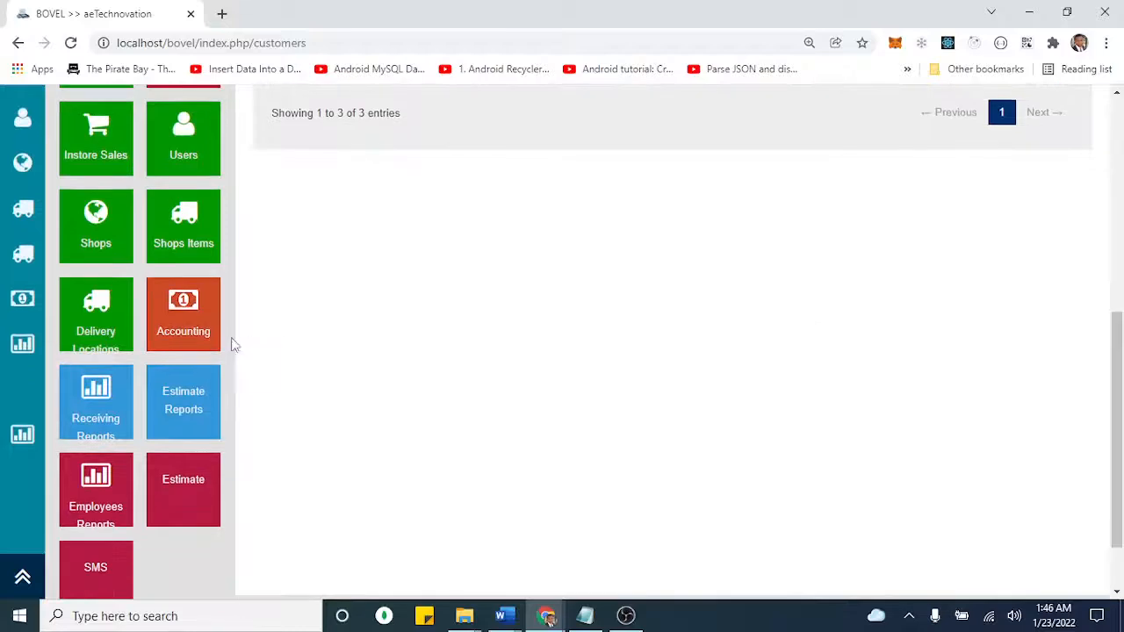
click(181, 313)
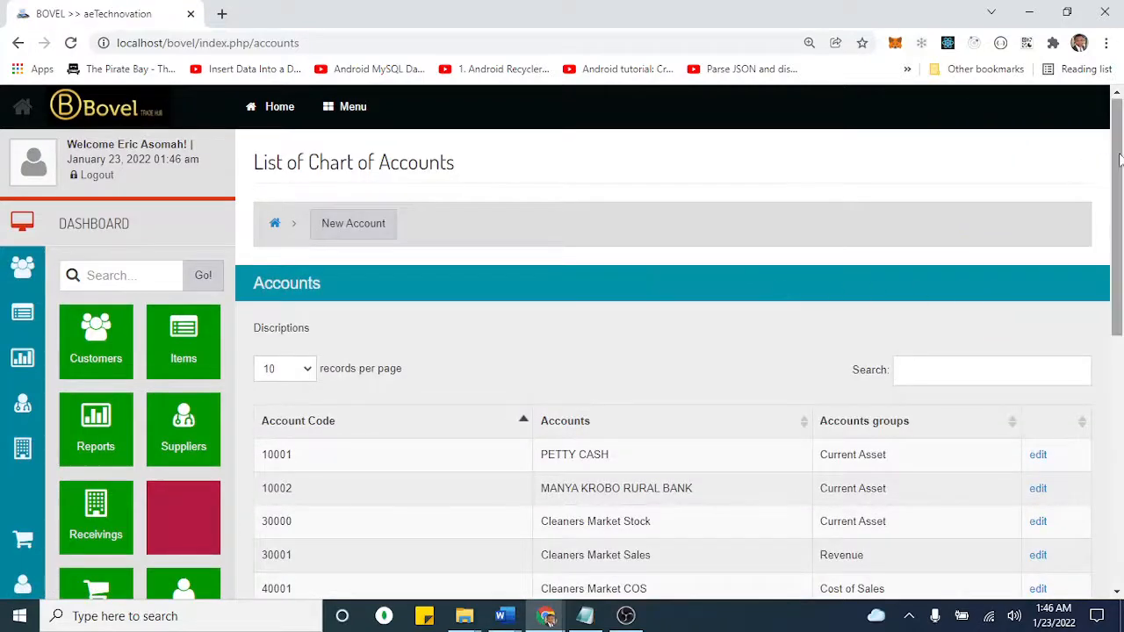
drag(1119, 150, 1120, 262)
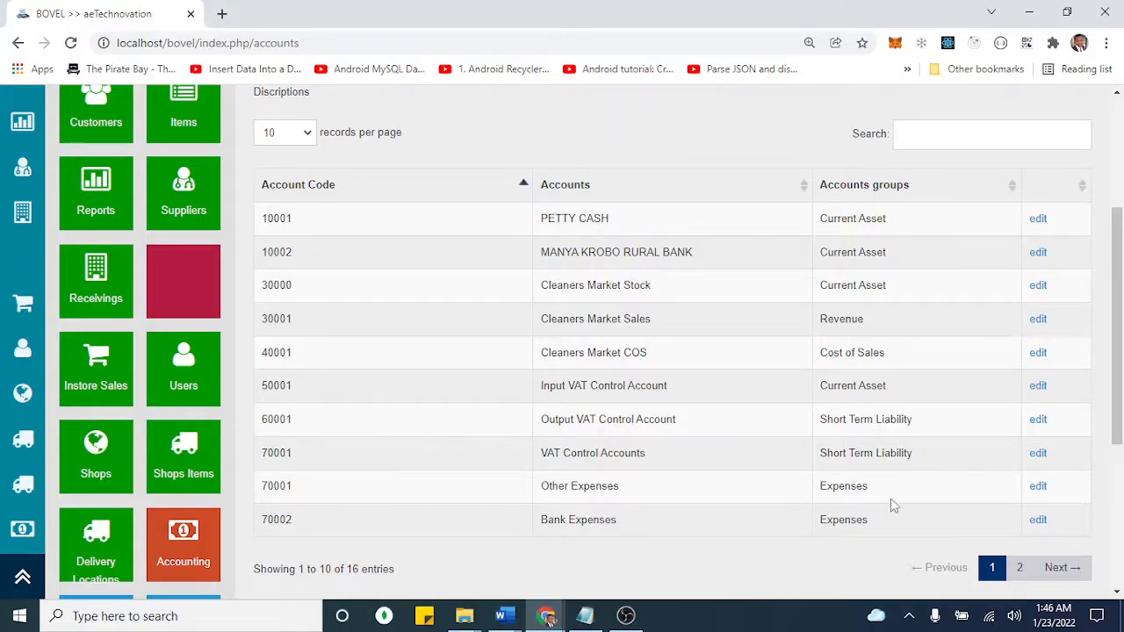
drag(1119, 302, 1109, 231)
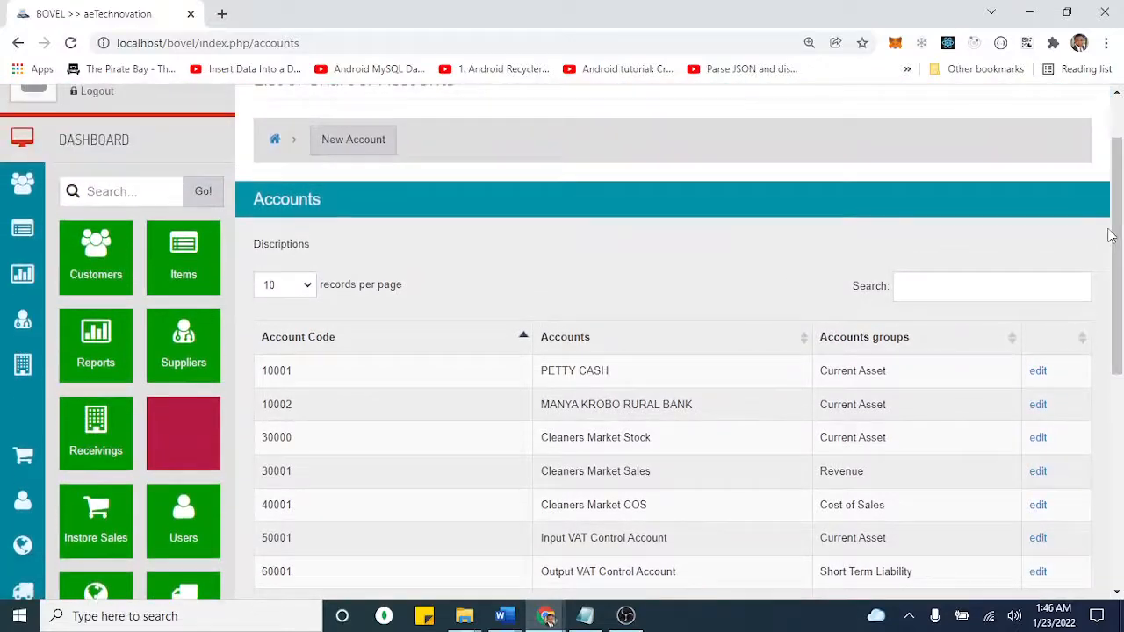
- Open the new account form, examine the account type and parent account choices, and return to the chart of accounts
click(369, 144)
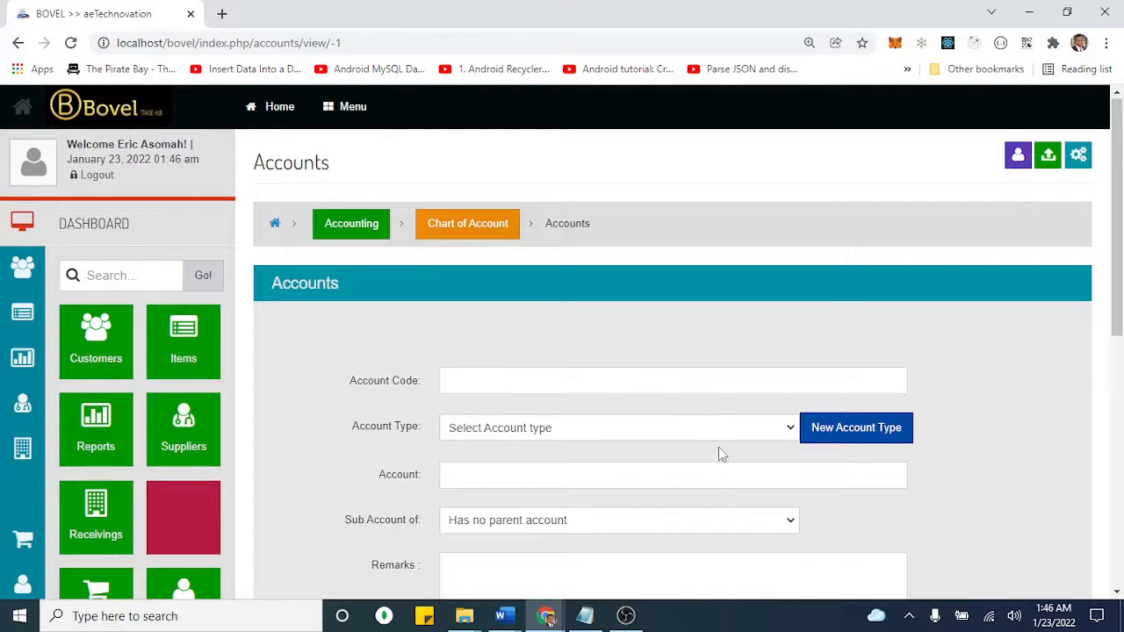
click(745, 430)
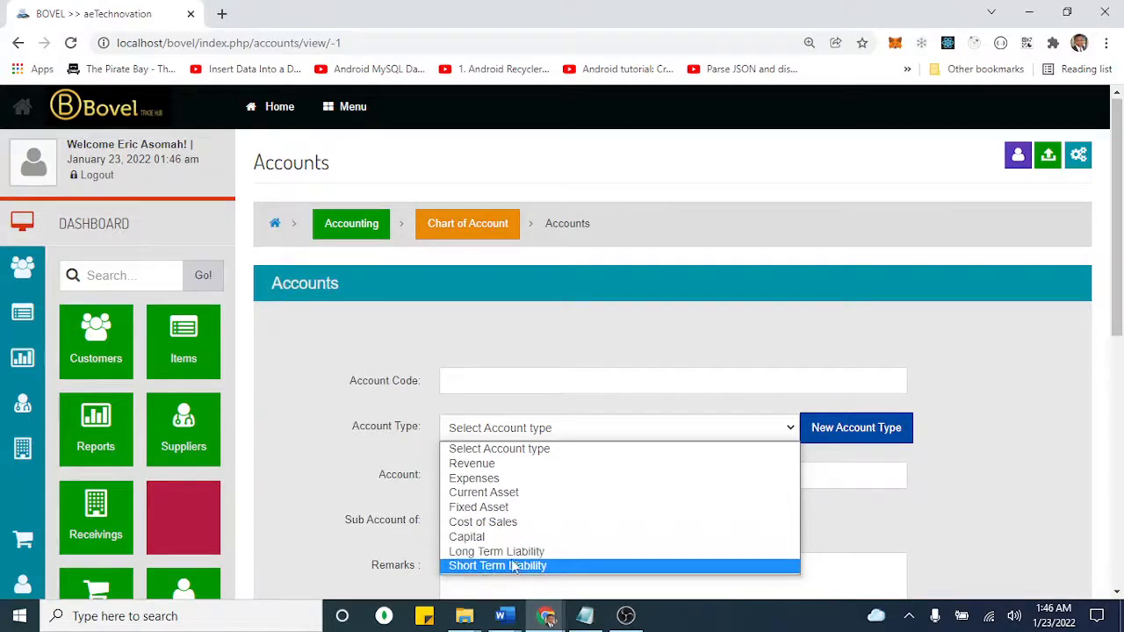
click(627, 349)
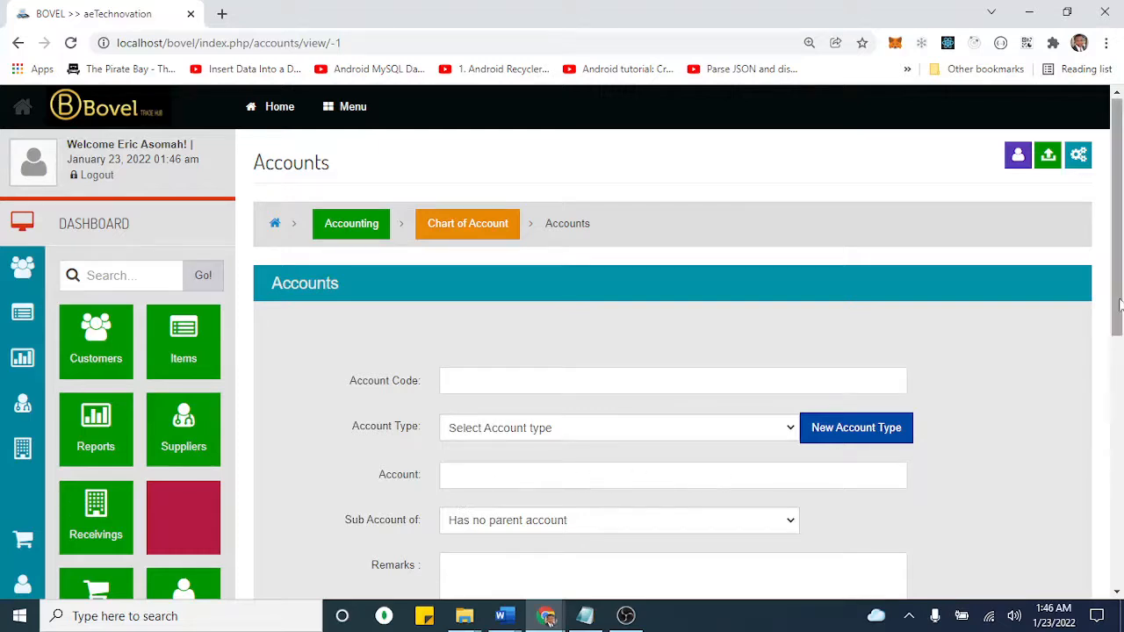
scroll(1121, 378, down, 3)
click(620, 258)
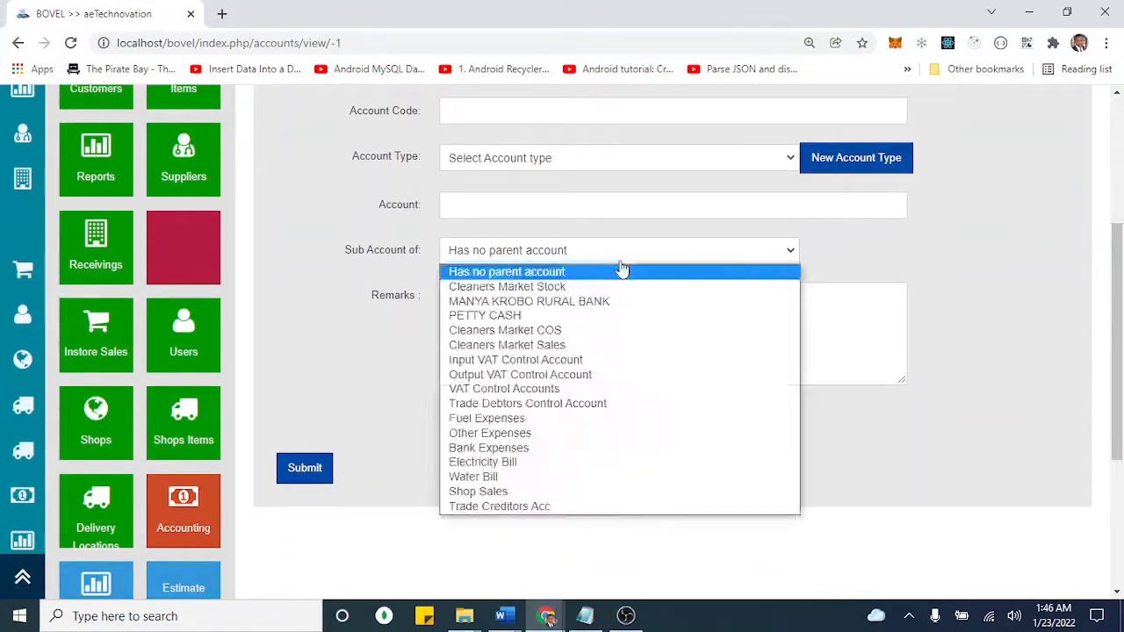
click(868, 263)
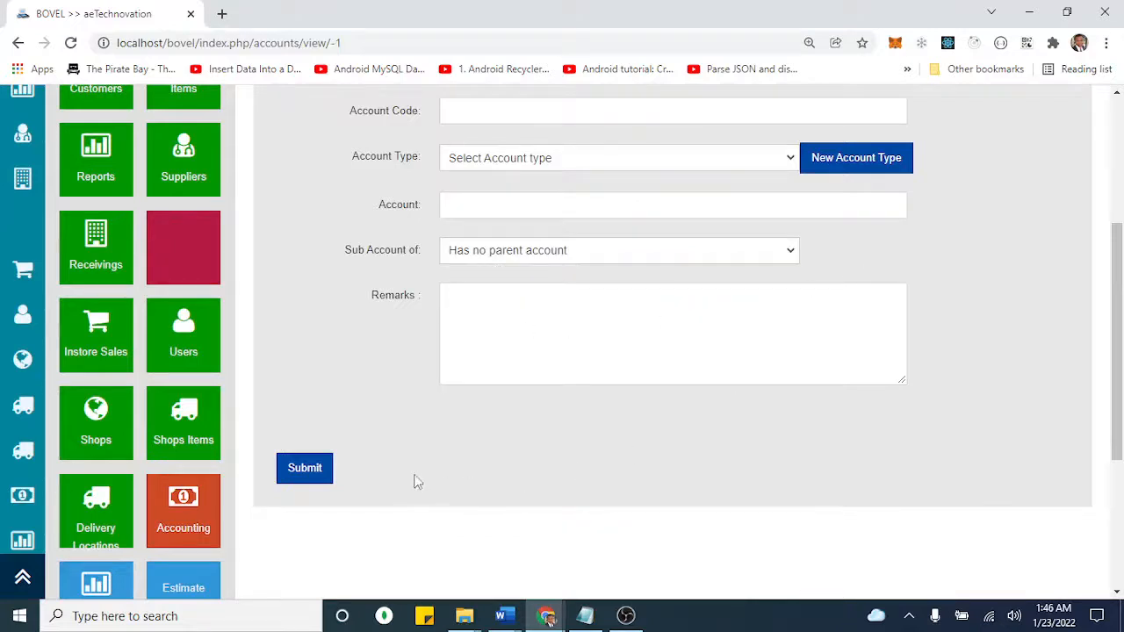
drag(1112, 331, 1111, 220)
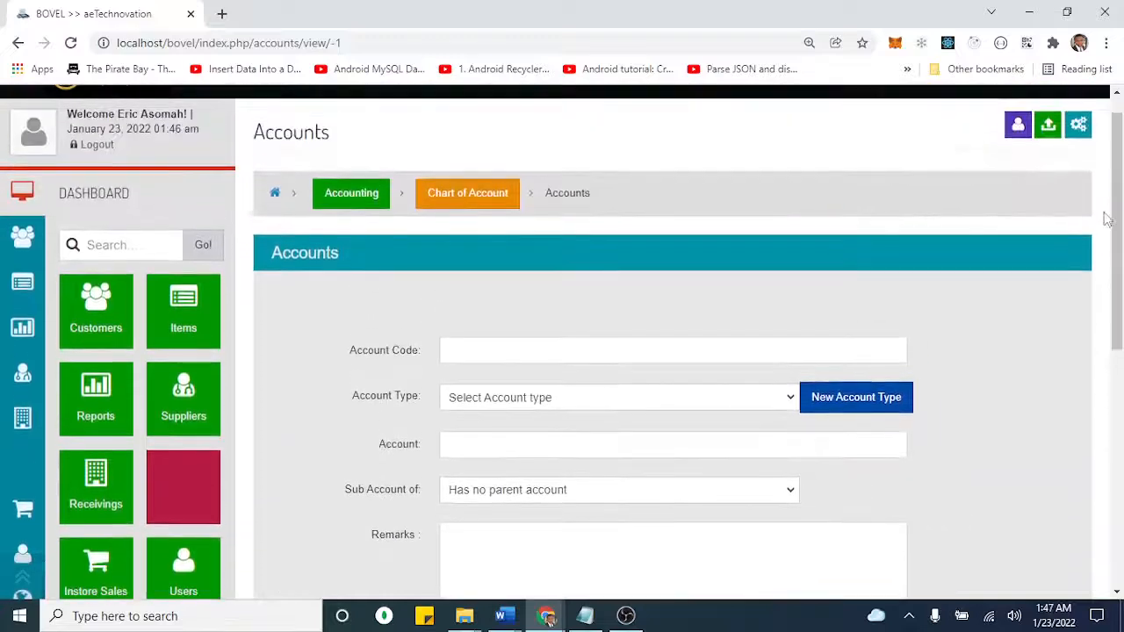
click(444, 200)
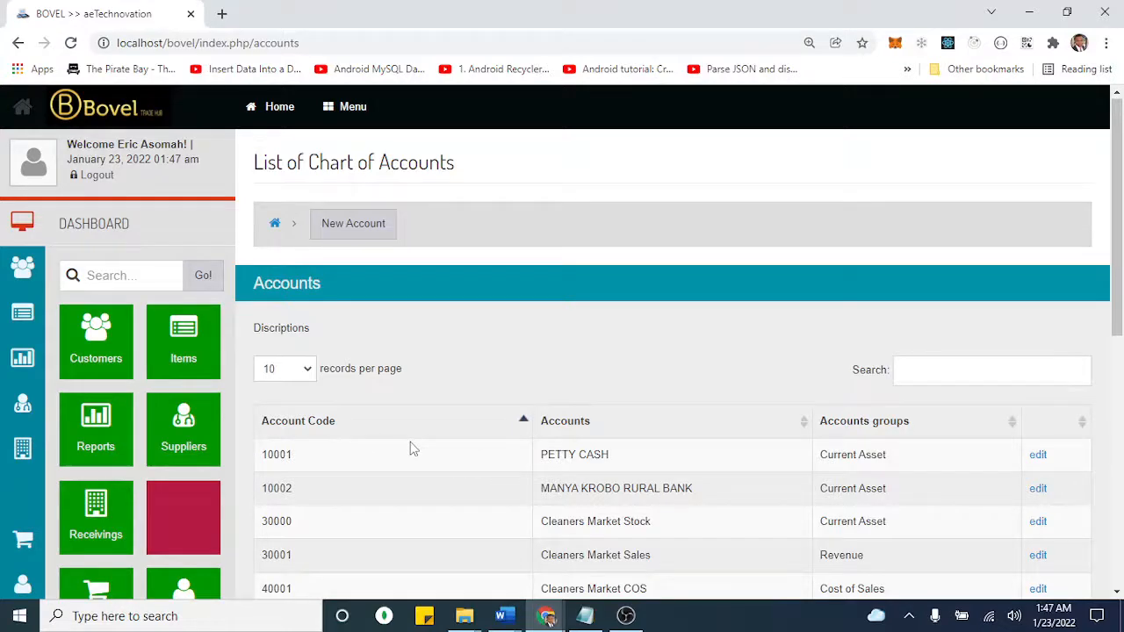
- Open the customers accounts in Accounting and examine the customers' credit, debit and balance amounts
drag(1118, 237, 1121, 493)
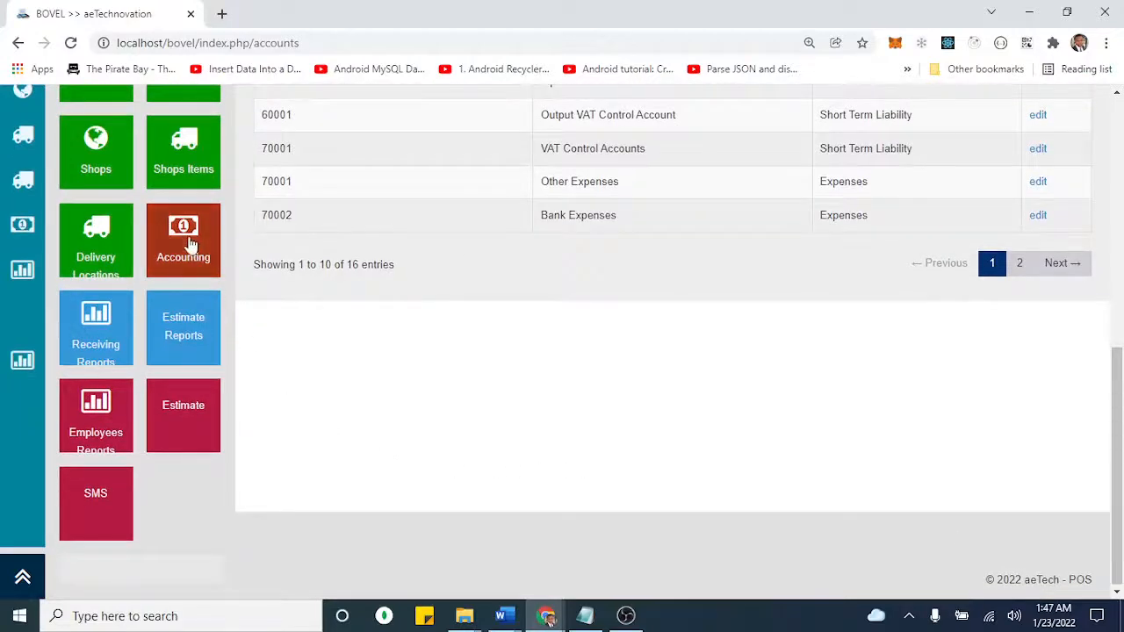
click(160, 246)
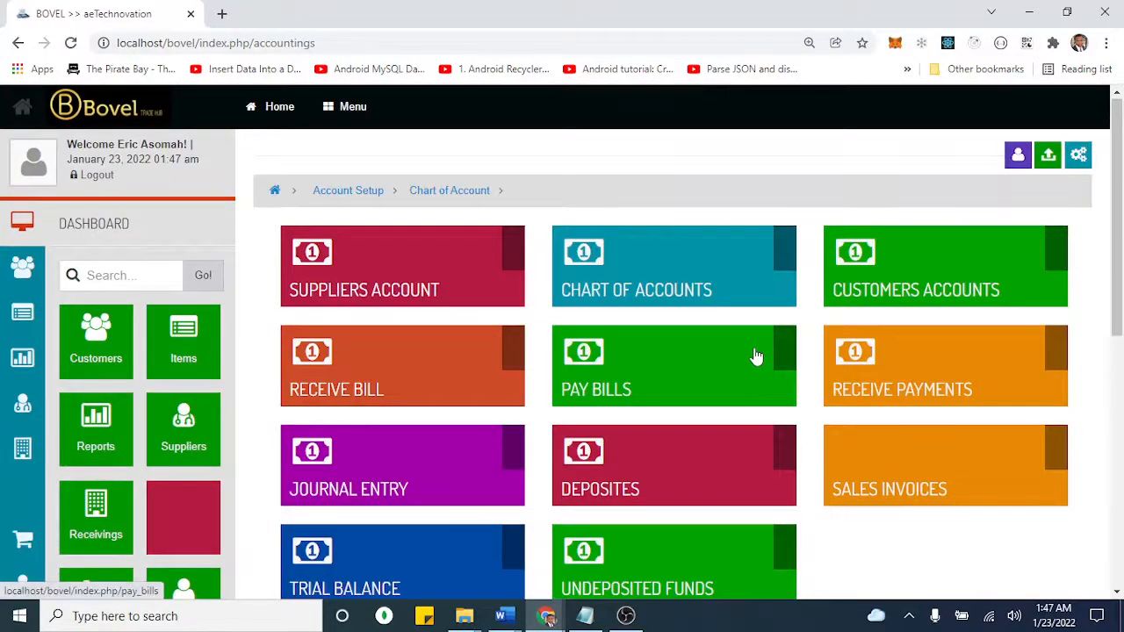
click(915, 291)
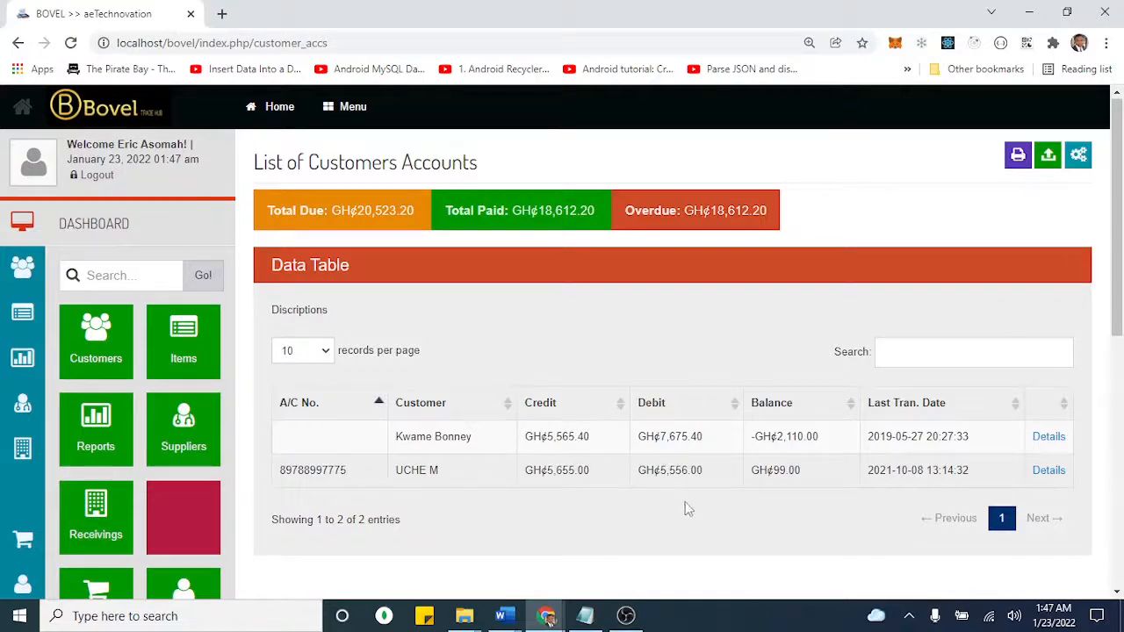
drag(834, 436, 710, 439)
click(694, 436)
drag(592, 443, 526, 436)
drag(800, 472, 741, 487)
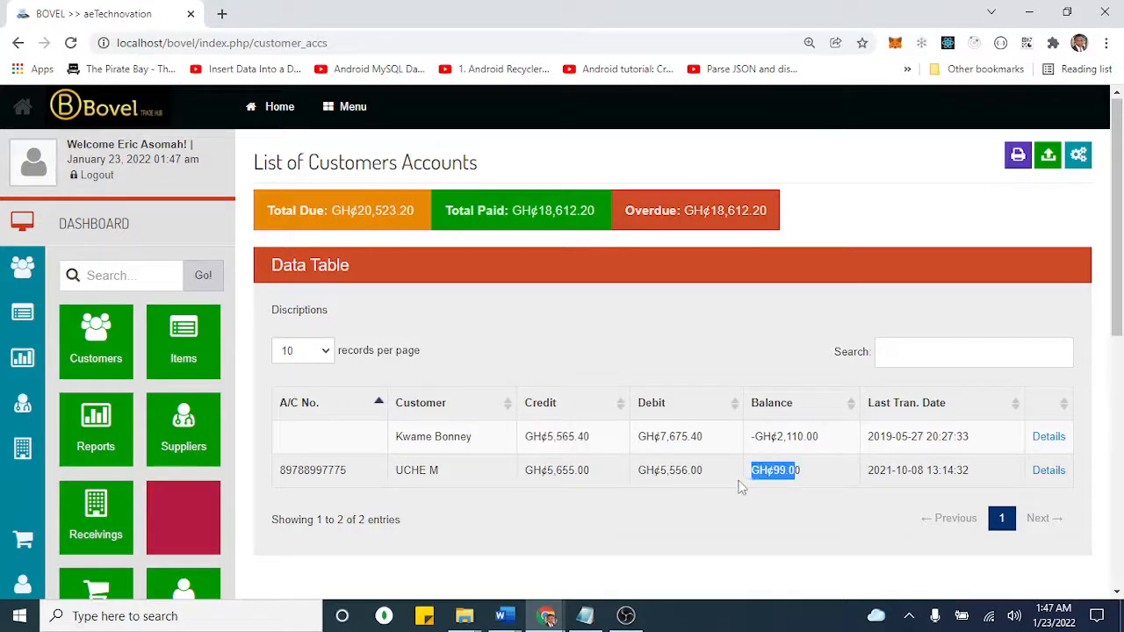
- Finish reviewing the customers' account balances and return to the Accounting dashboard
click(702, 474)
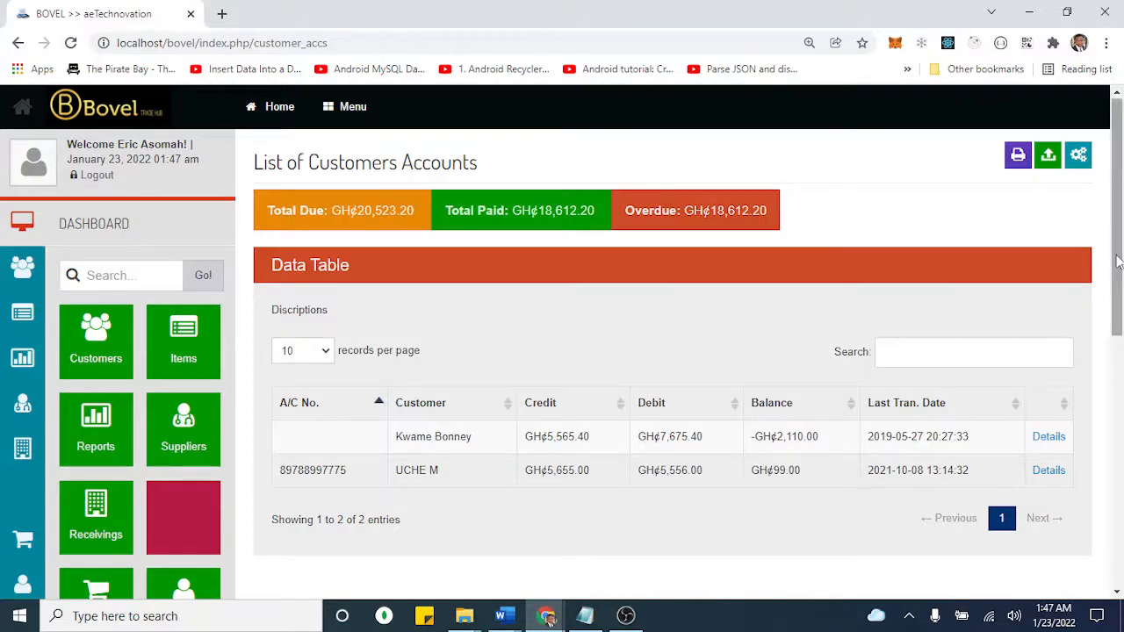
drag(1118, 261, 1117, 404)
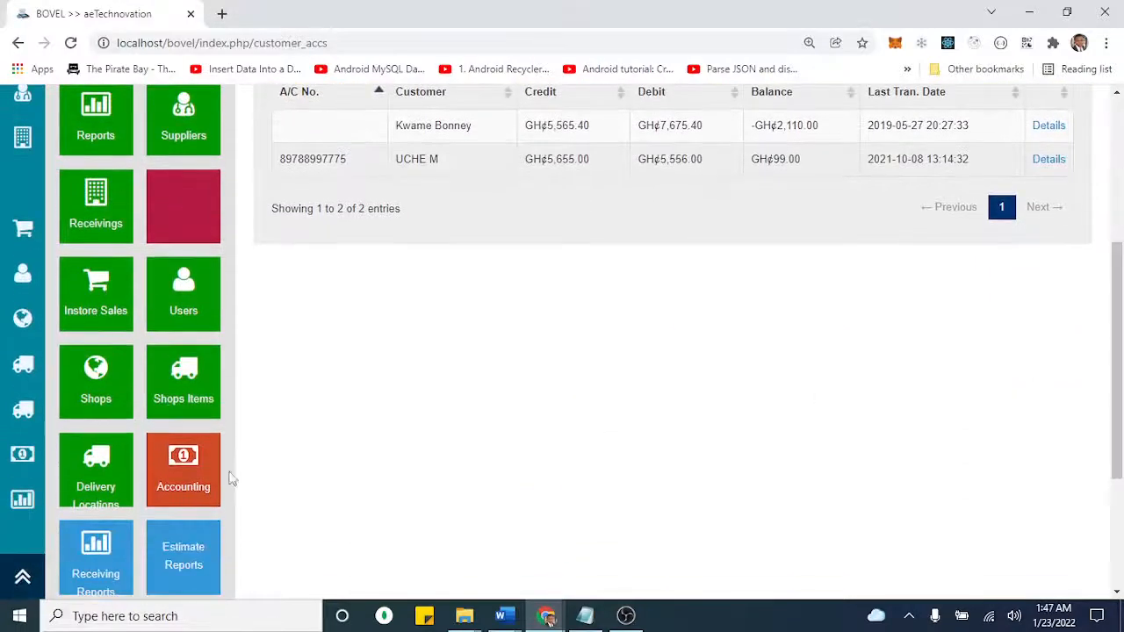
click(184, 463)
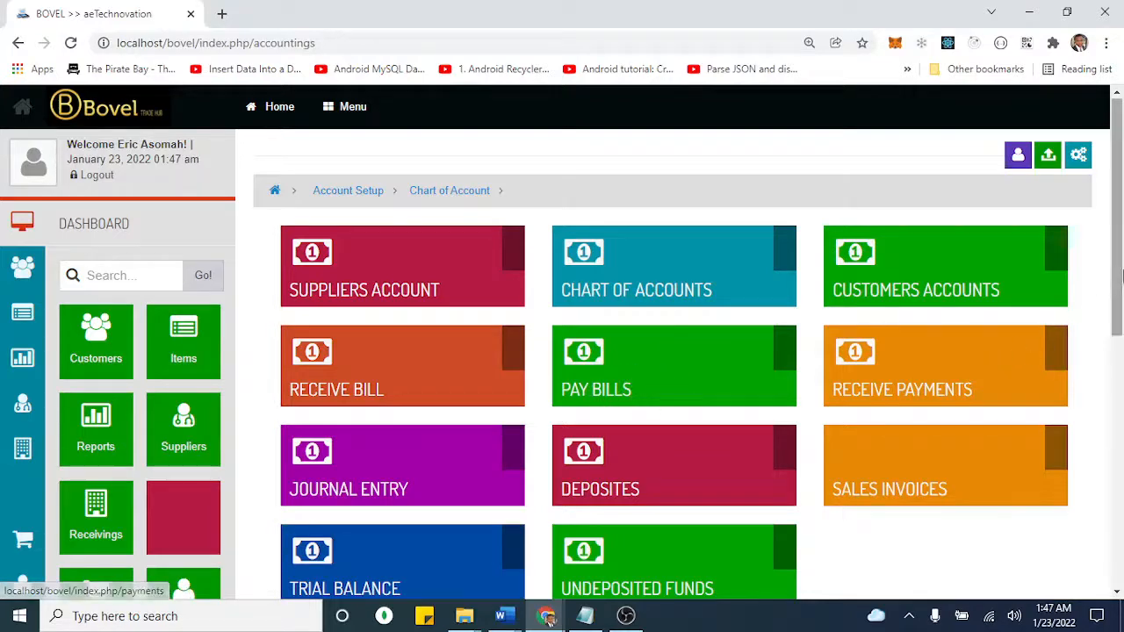
- Open the journal entry form and choose Cleaners Market COS as the first line's account and Bank Expenses as the second line's
drag(1116, 269, 1121, 364)
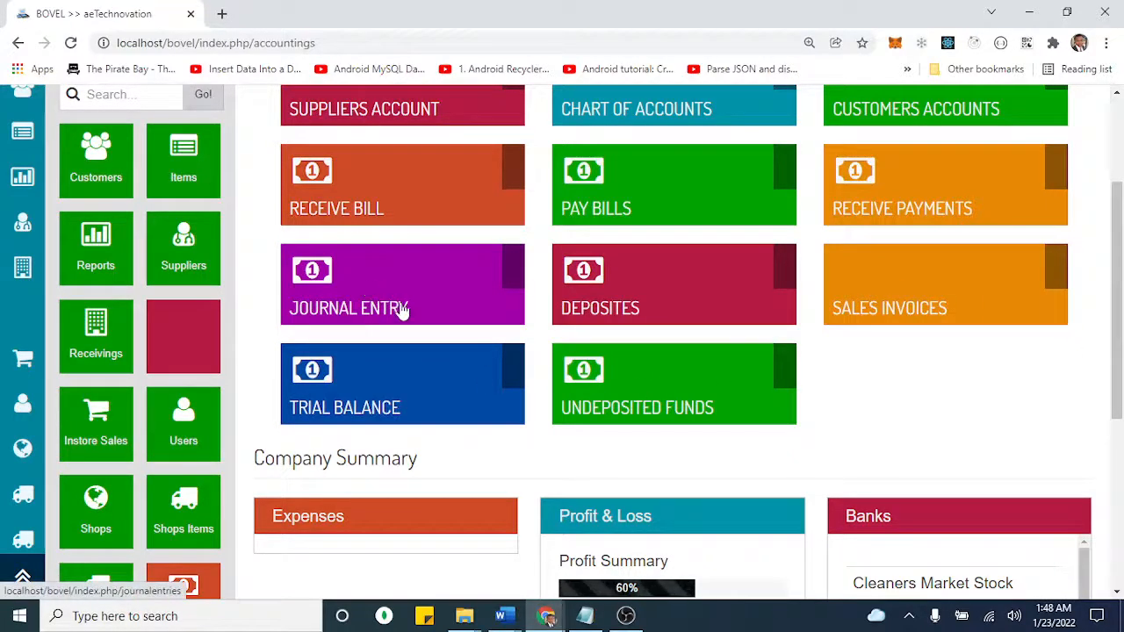
click(340, 298)
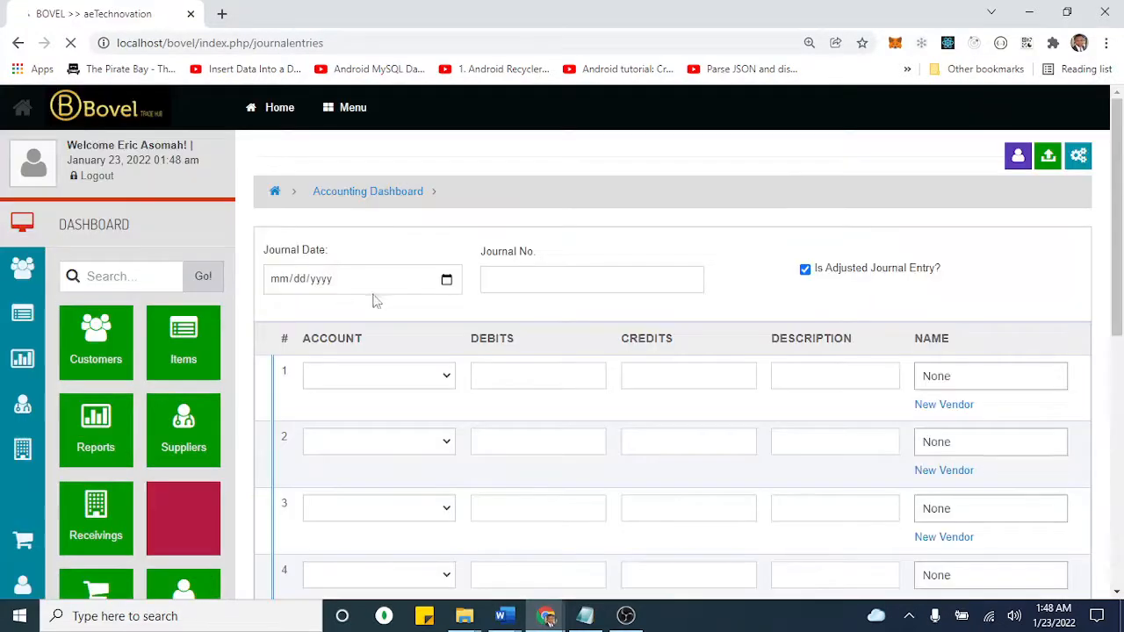
click(409, 370)
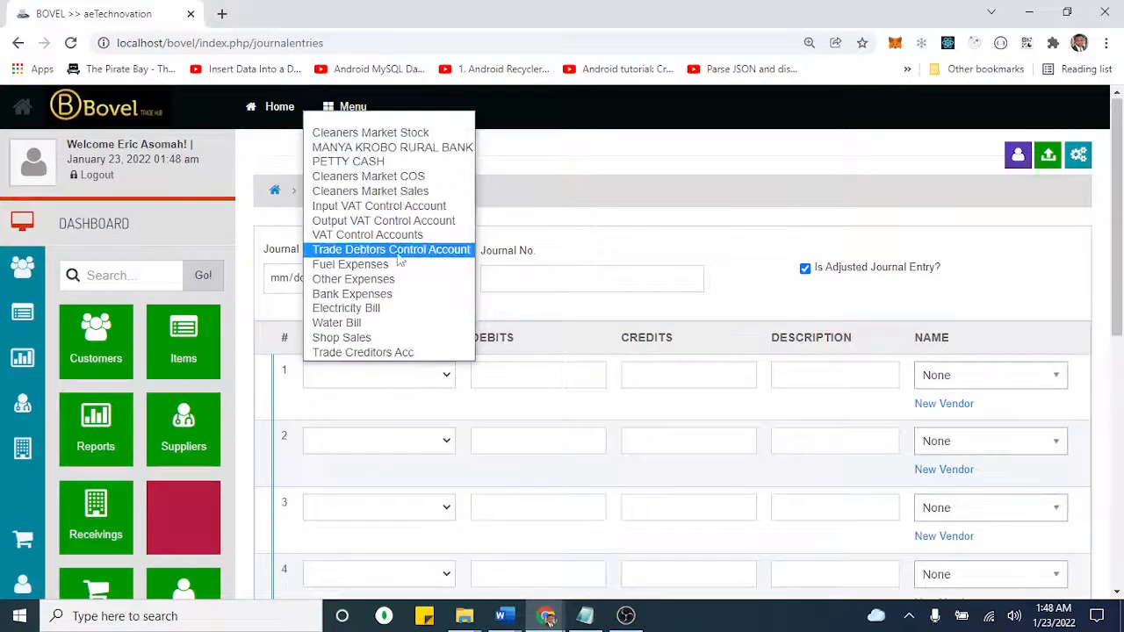
click(416, 188)
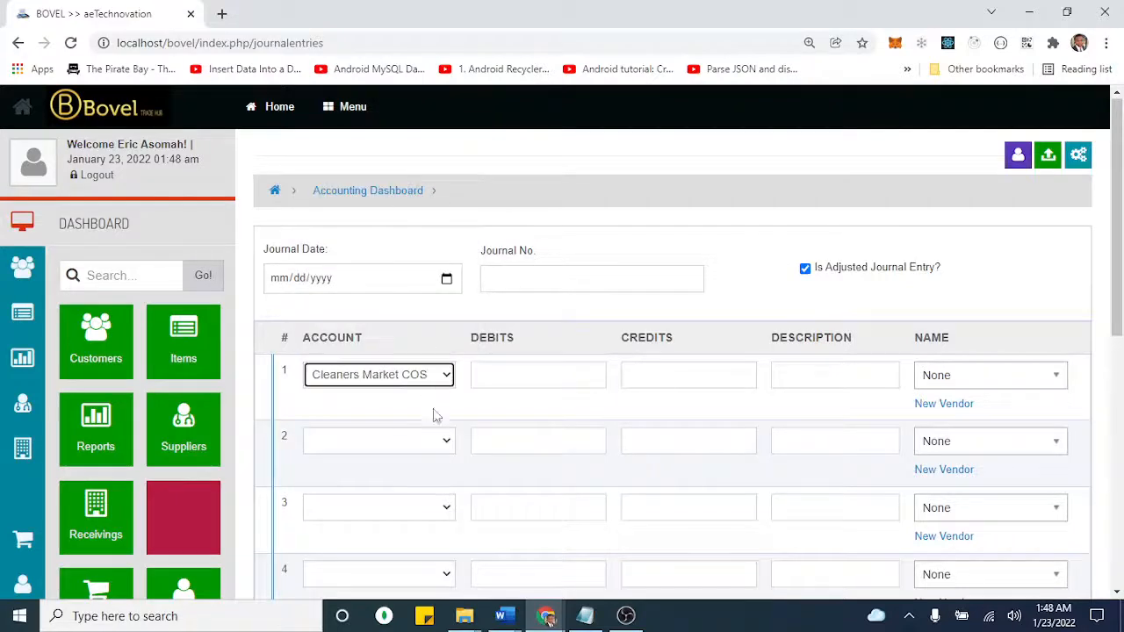
click(444, 448)
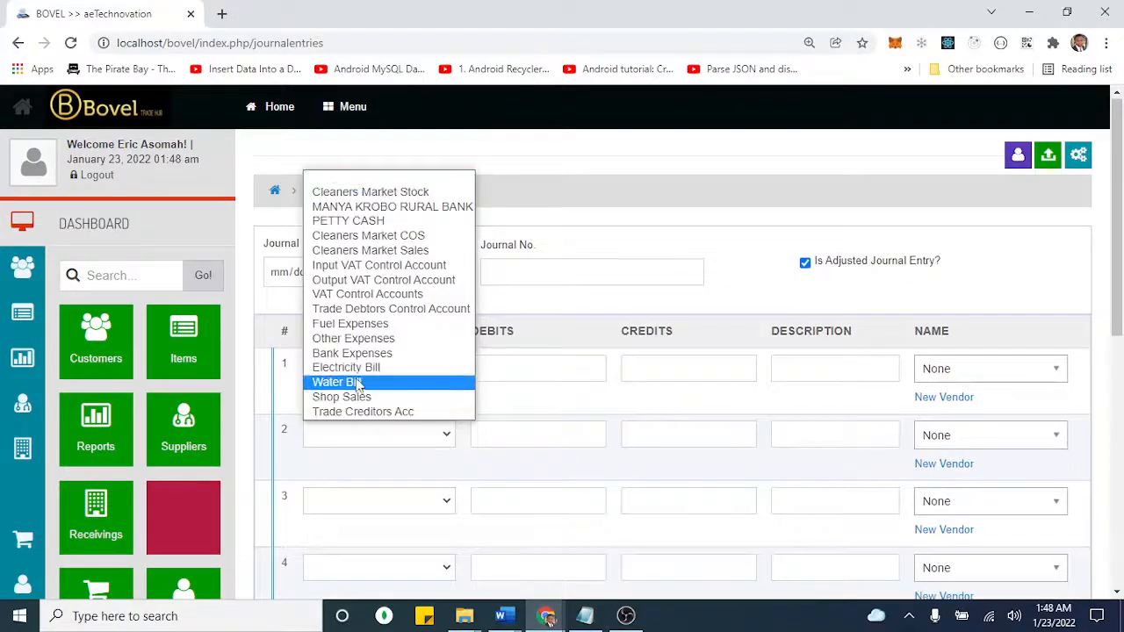
click(389, 356)
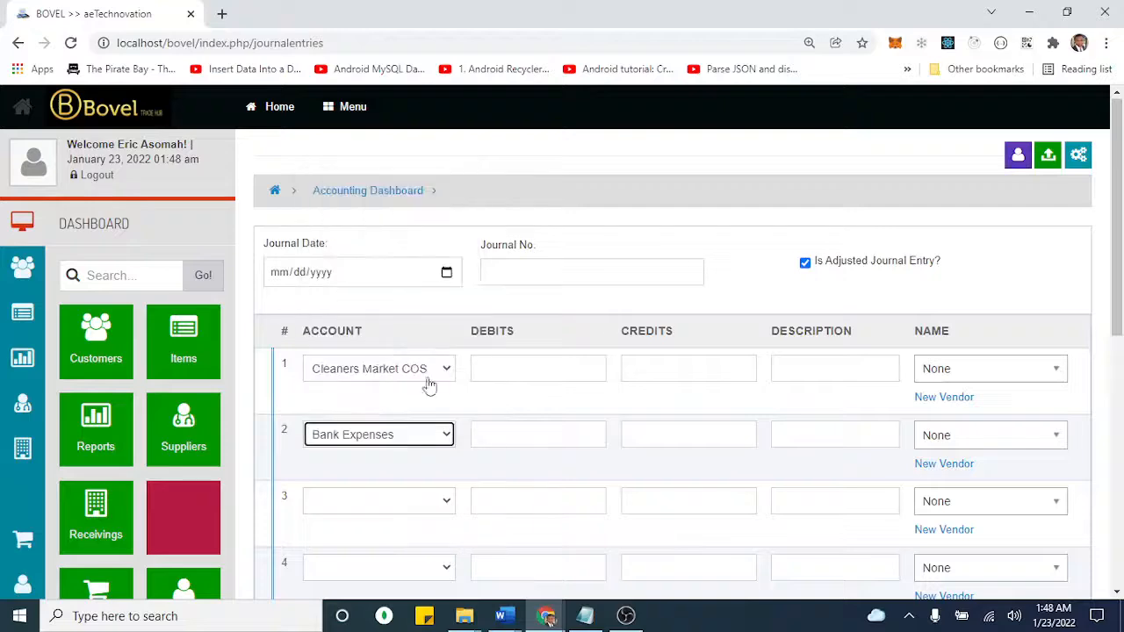
- Examine the journal entry's debit and credit fields and remaining lines, and return to the Accounting dashboard without saving
click(530, 369)
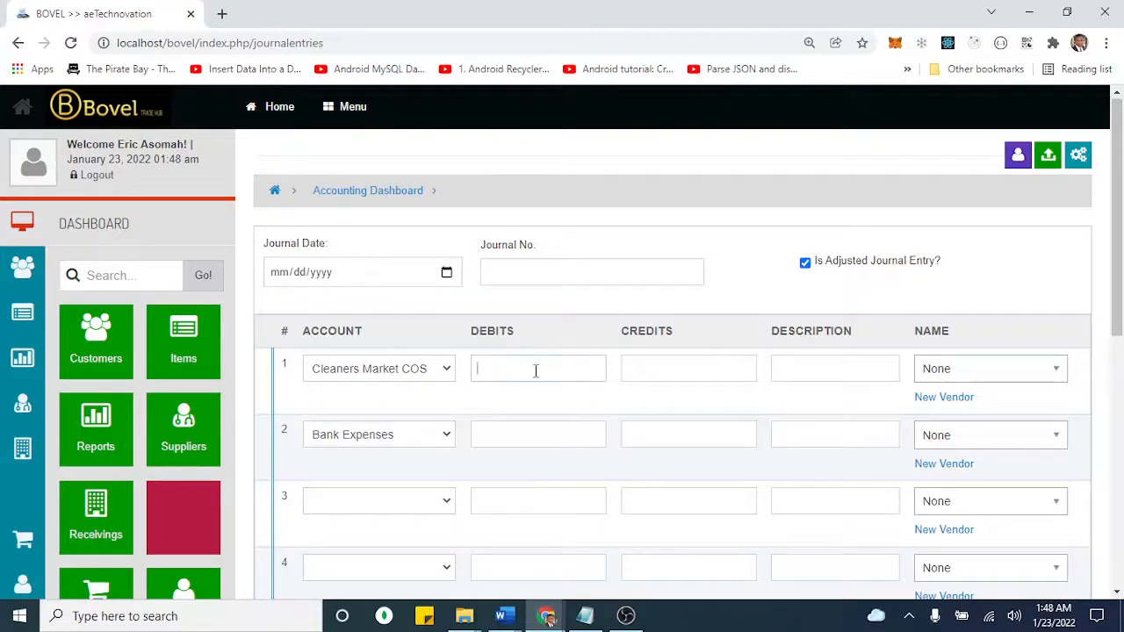
click(672, 431)
drag(1119, 303, 1117, 478)
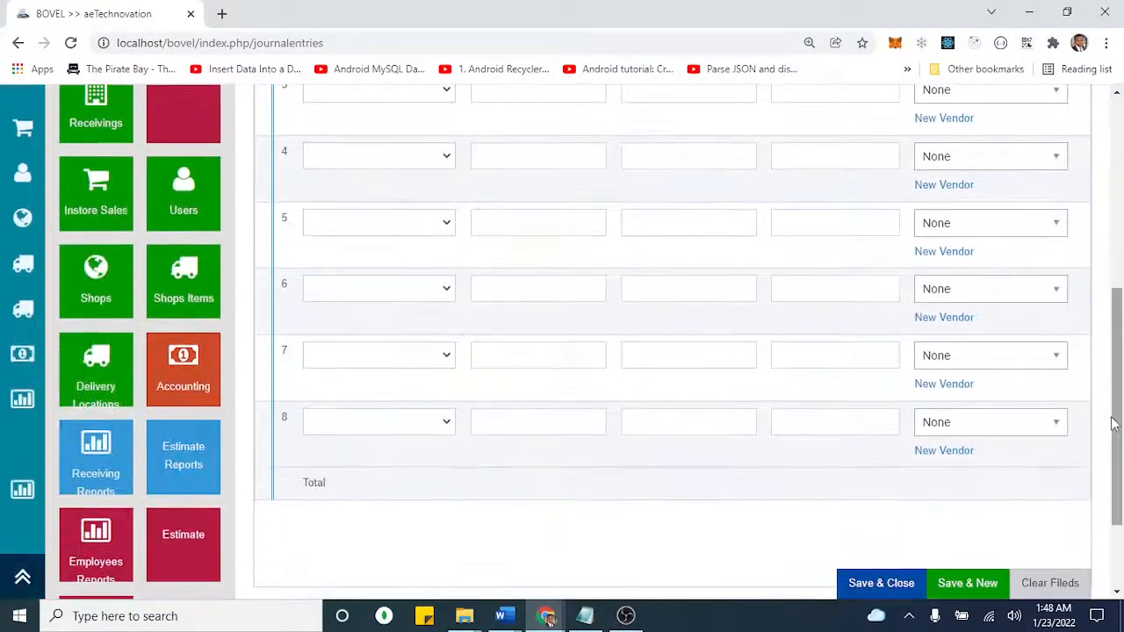
click(206, 386)
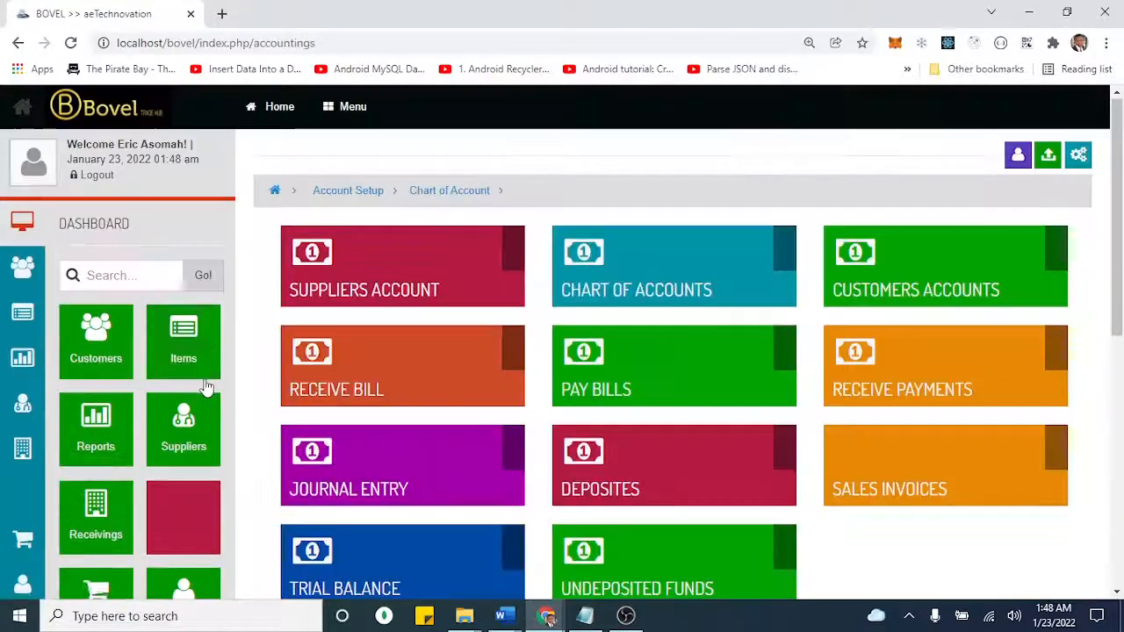
- Open the trial balance in Accounting and compare the total debit and total credit across the listed accounts
drag(1118, 244, 1118, 360)
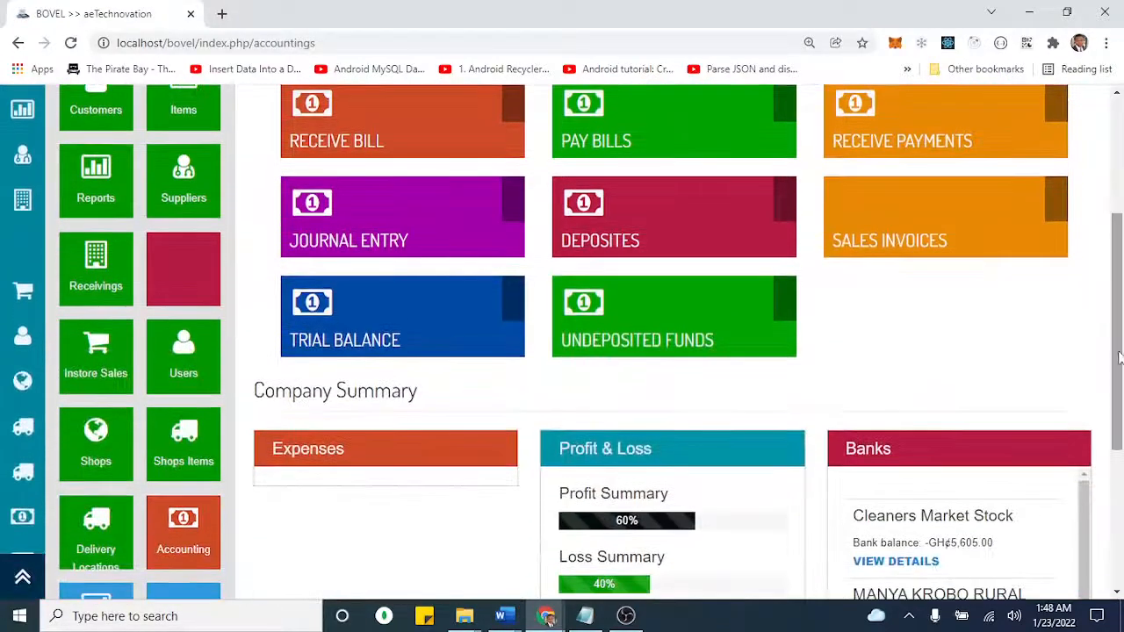
click(357, 334)
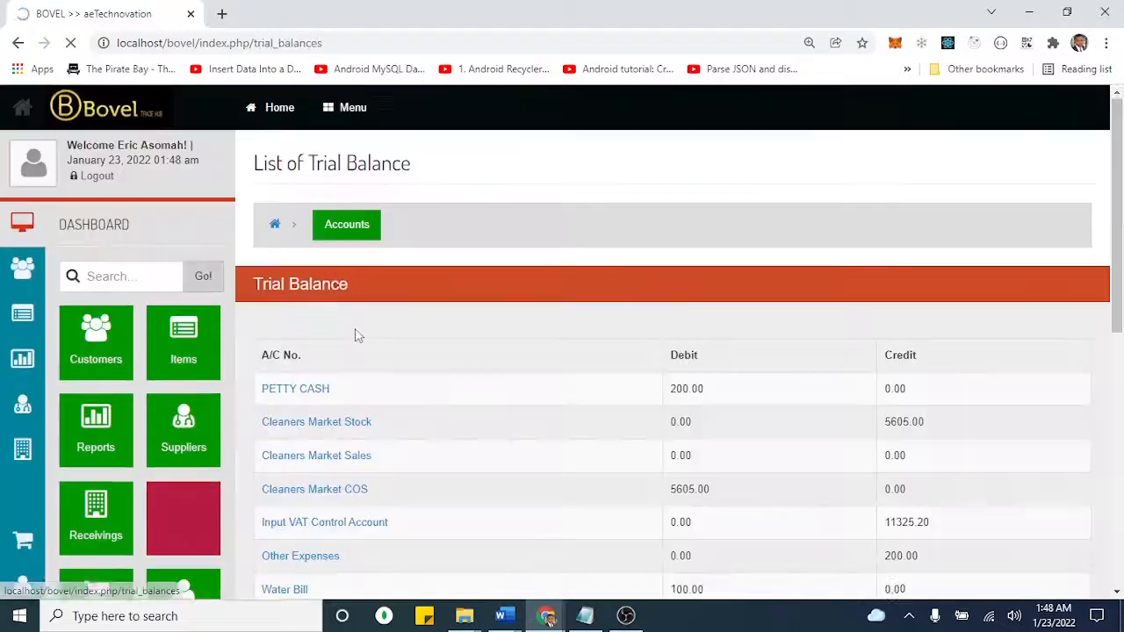
drag(1115, 188, 1111, 326)
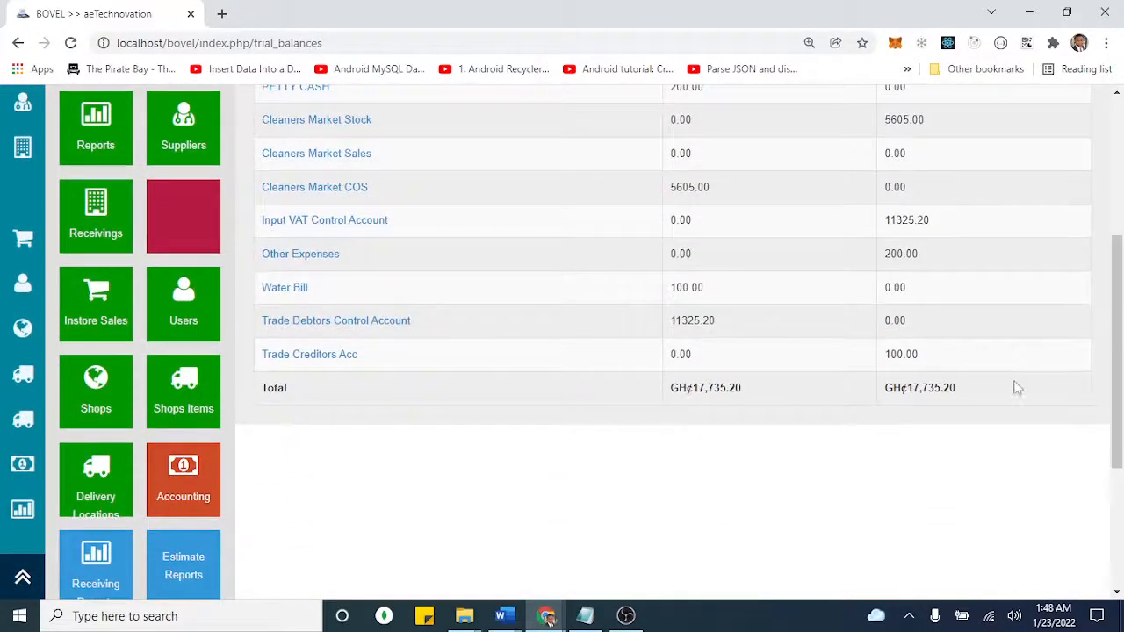
drag(968, 385, 663, 399)
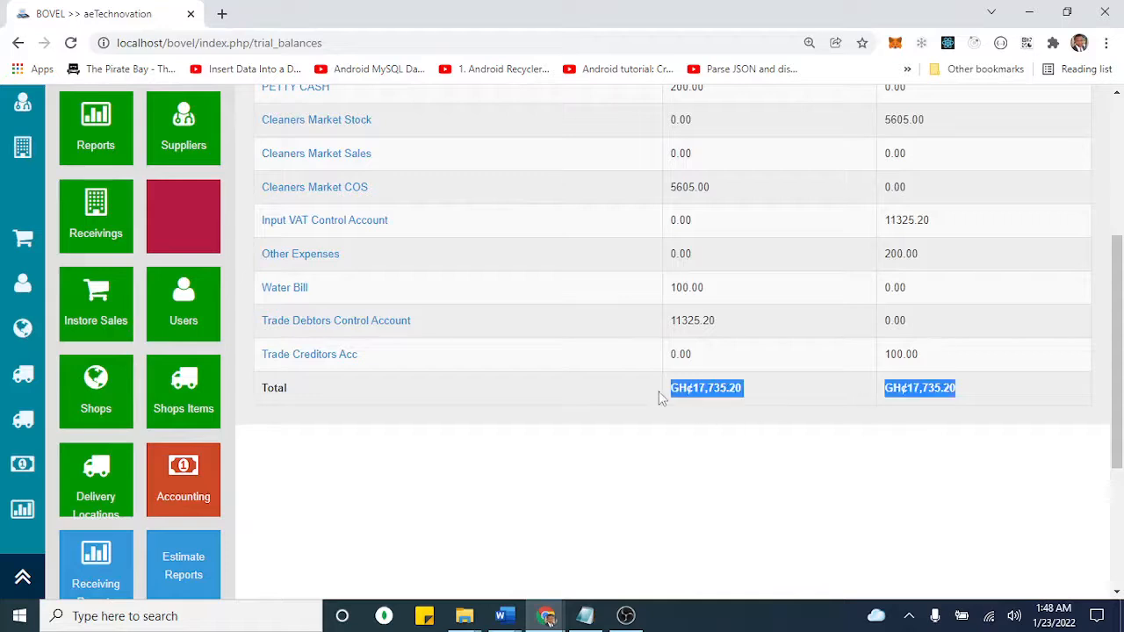
click(973, 400)
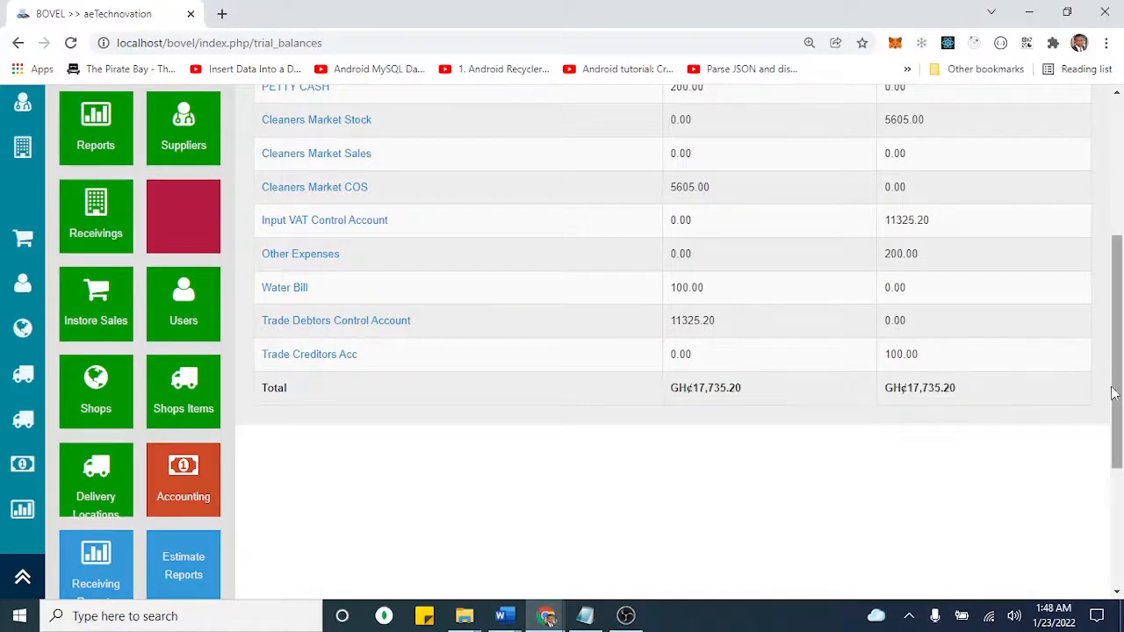
drag(1116, 392, 1120, 351)
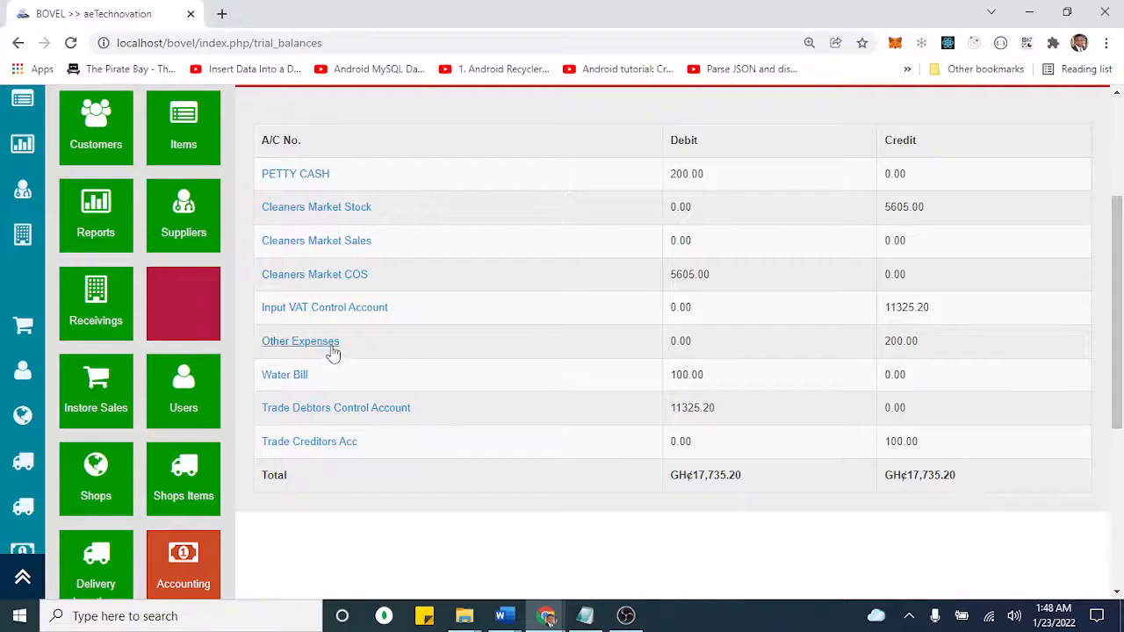
- Open the Other Expenses account from the trial balance, examine its general ledger entries and remarks, and return to the Accounting dashboard
click(307, 345)
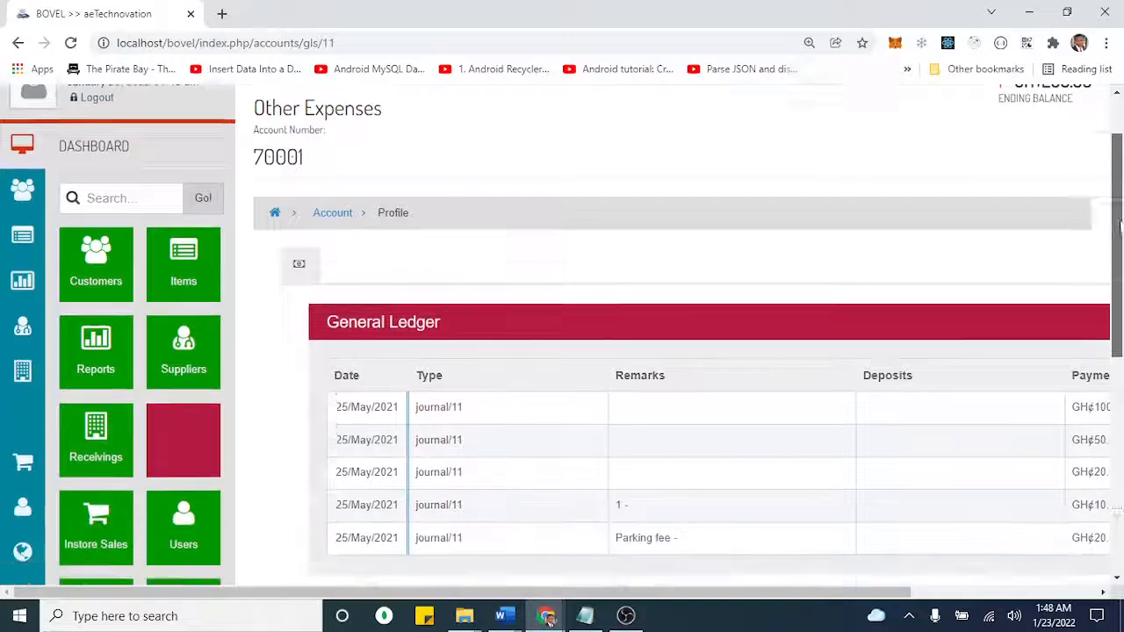
drag(1118, 177, 1122, 284)
drag(832, 593, 793, 582)
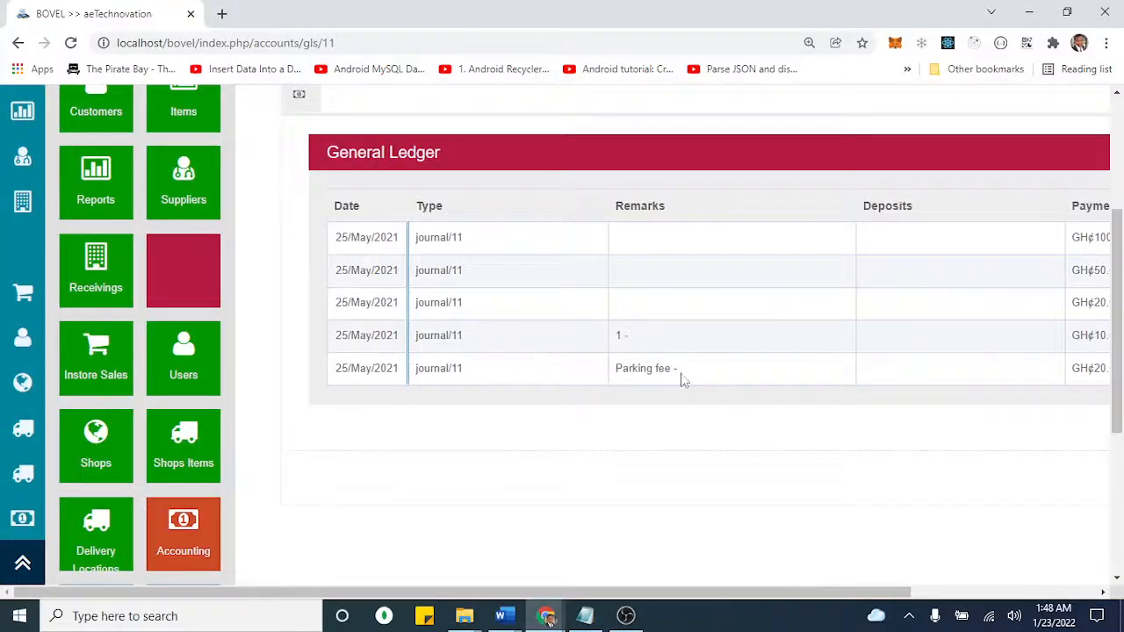
drag(628, 345, 613, 343)
drag(1120, 323, 1119, 220)
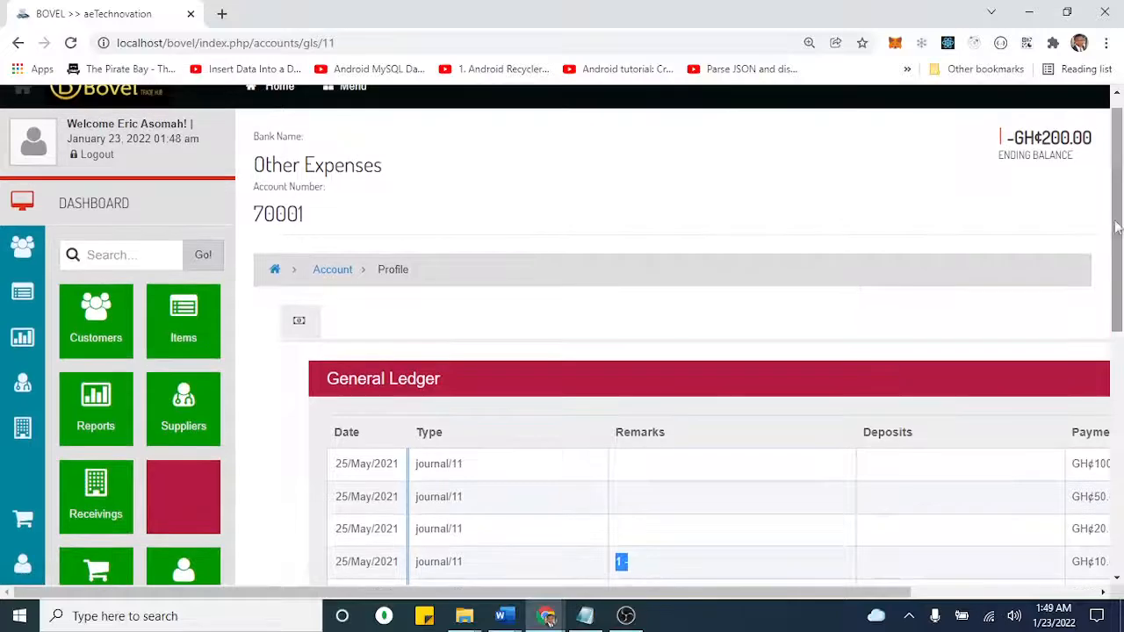
click(338, 273)
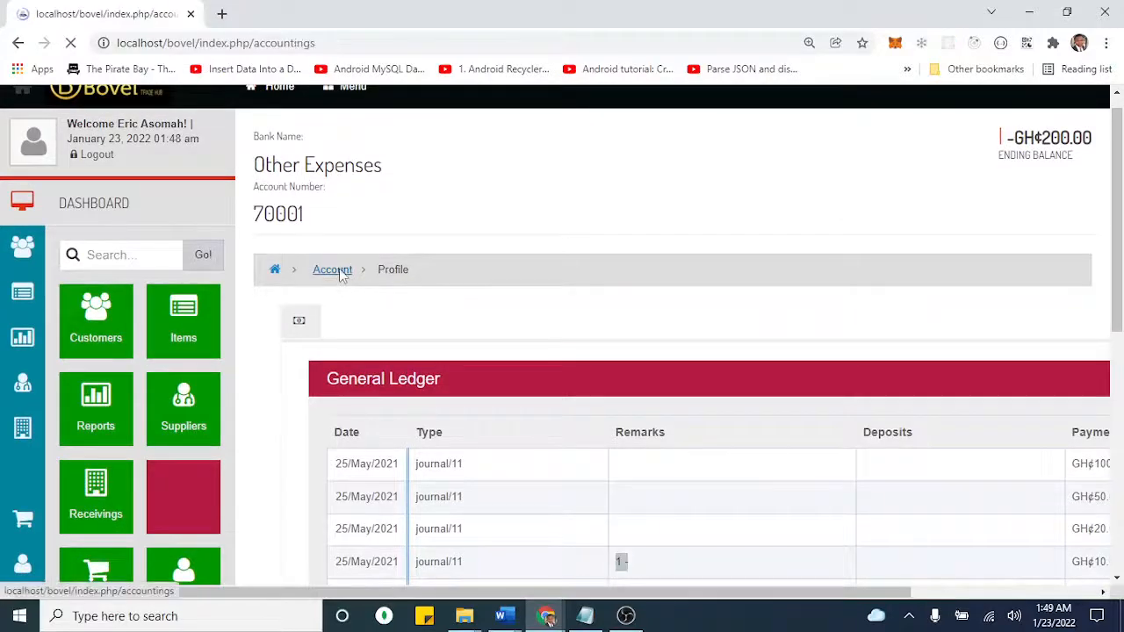